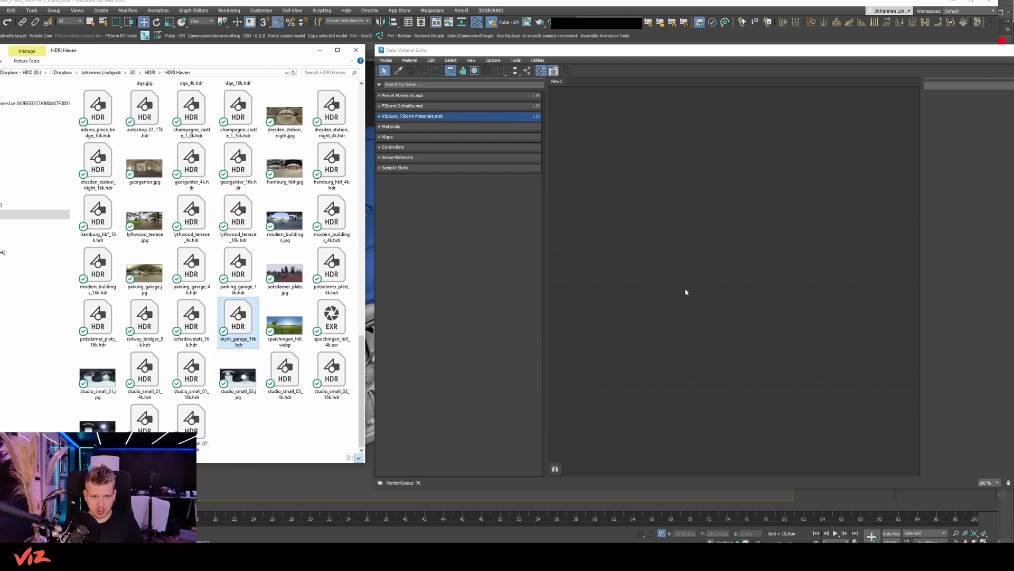
Bring in skylit_garage_16k.hdr as a Corona Bitmap and assign it as the single map of the scene environment.
left_click(356, 50)
left_click(124, 318)
left_click_drag(755, 298, 214, 316)
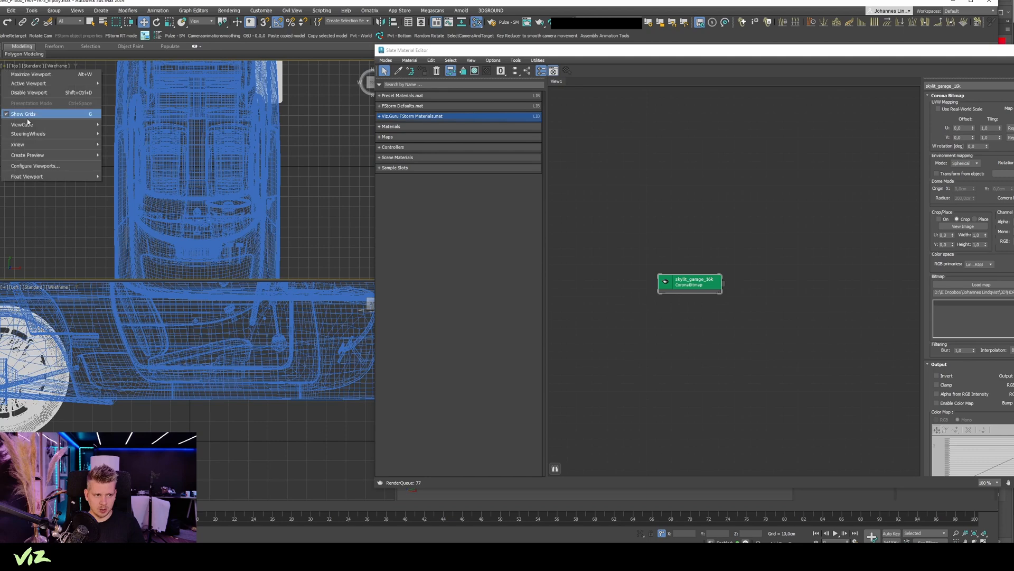
Maximize the perspective viewport and move the Slate Material Editor clear of the car.
left_click(61, 166)
left_click_drag(525, 52, 781, 96)
left_click(468, 292)
key("alt+w")
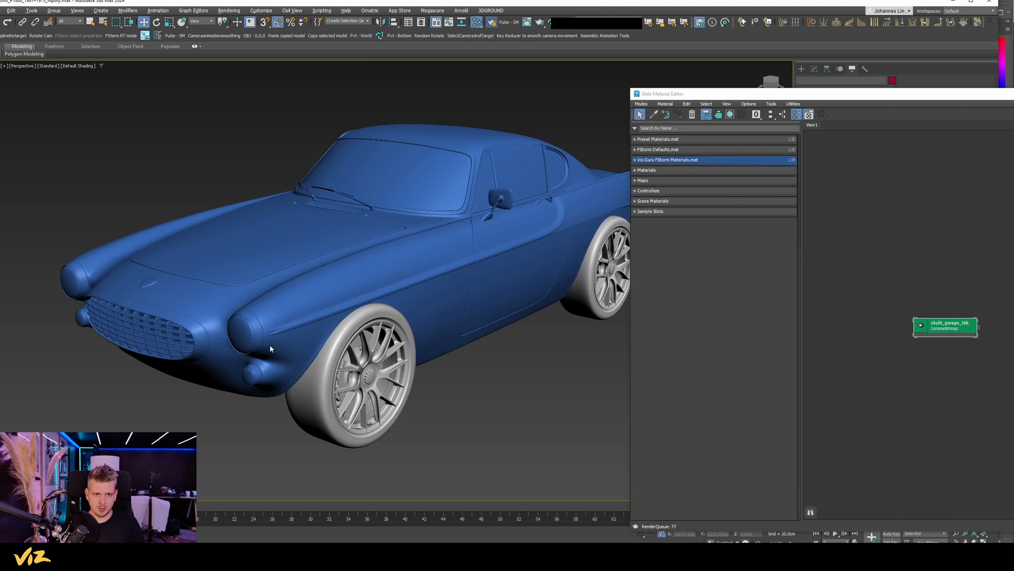
Start an interactive Corona render of the perspective view and arrange a smaller frame buffer window over the viewport.
key("F10")
left_click(149, 139)
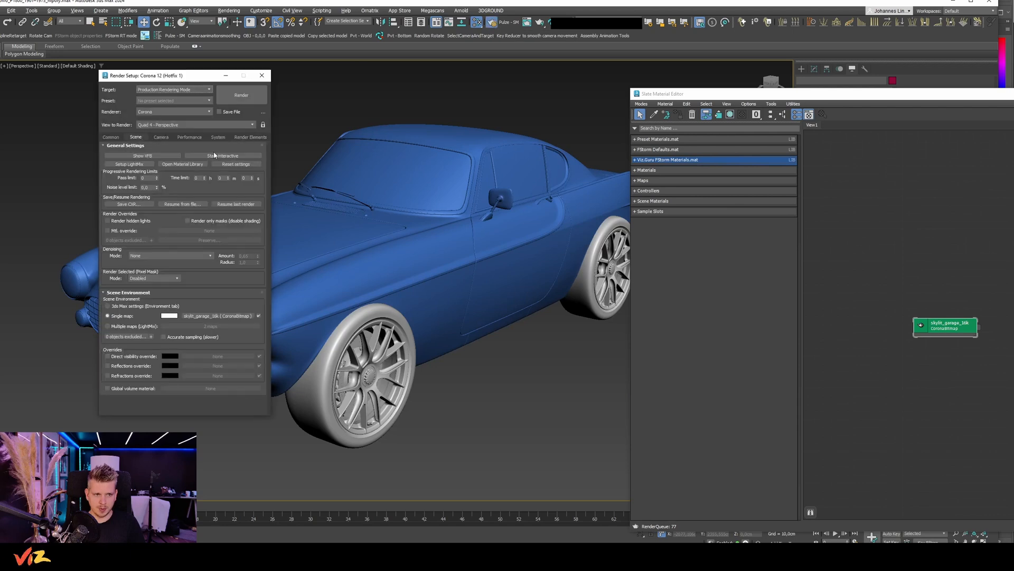
key("shift+q")
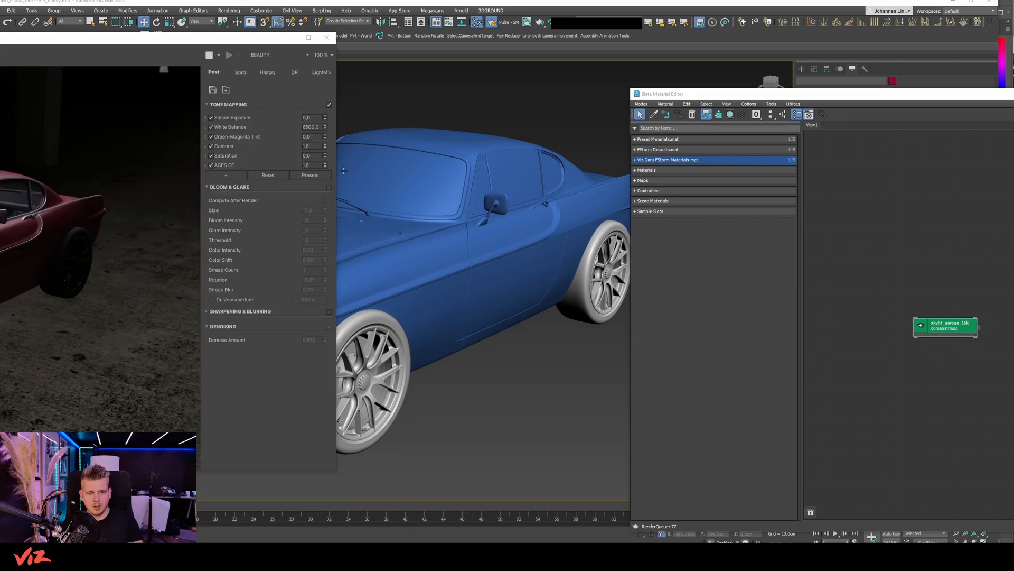
left_click_drag(88, 43, 445, 39)
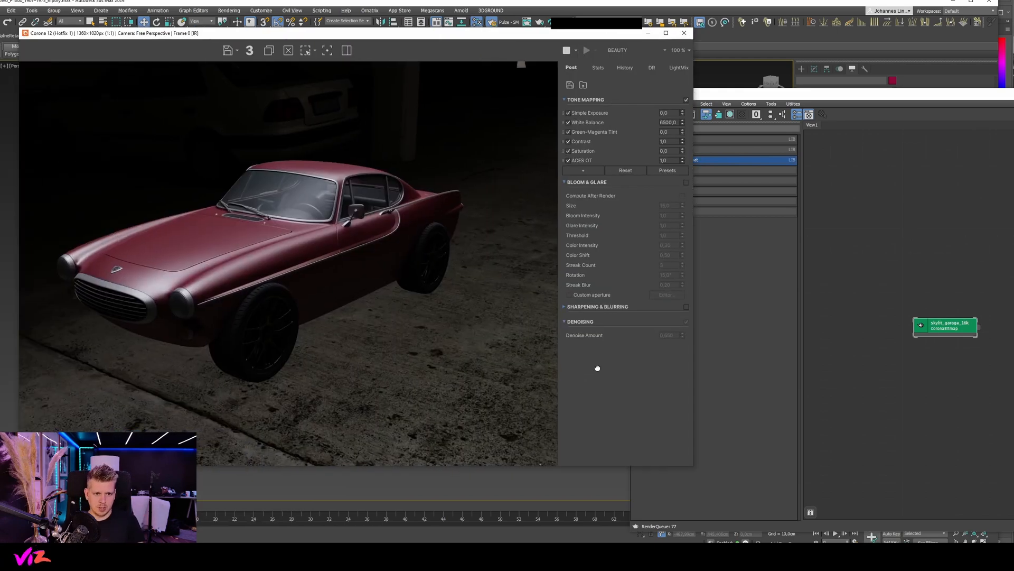
left_click_drag(693, 468, 632, 413)
left_click_drag(364, 33, 385, 62)
Enable the black direct visibility override for the environment and set the render's Simple Exposure to 0.50.
left_click(331, 344)
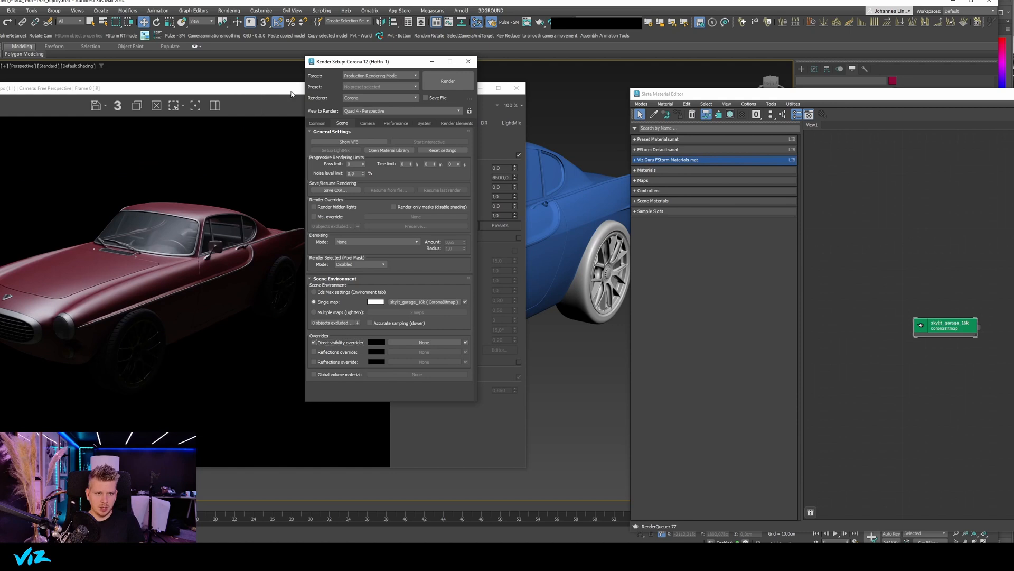
left_click(468, 62)
left_click_drag(516, 167, 521, 121)
left_click_drag(377, 93, 196, 154)
left_click_drag(445, 450, 373, 417)
Select all the car objects and assign them a new Corona Physical material.
left_click_drag(564, 346, 597, 311, "ctrl")
key("ctrl")
key("ctrl")
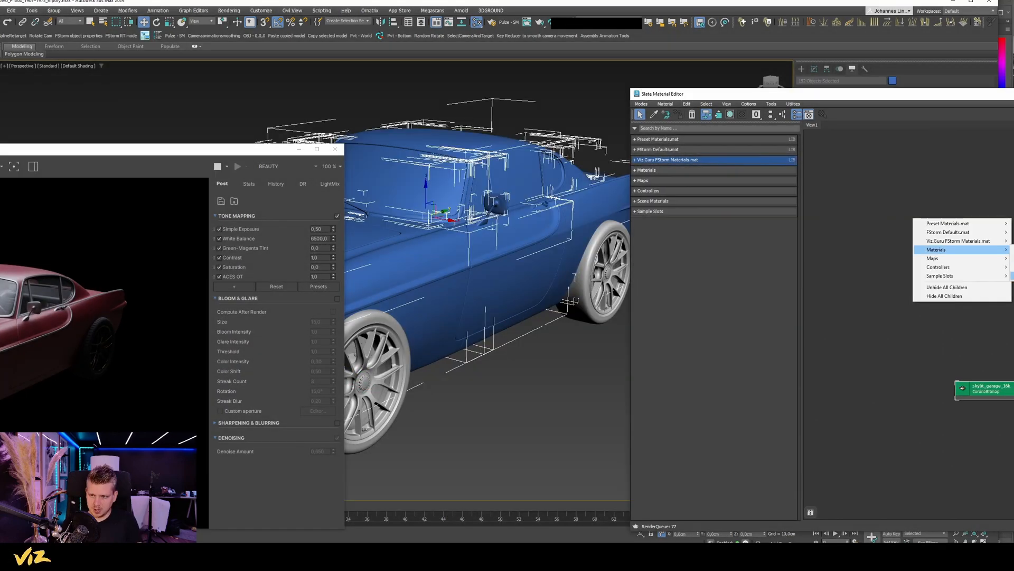
left_click(1012, 275)
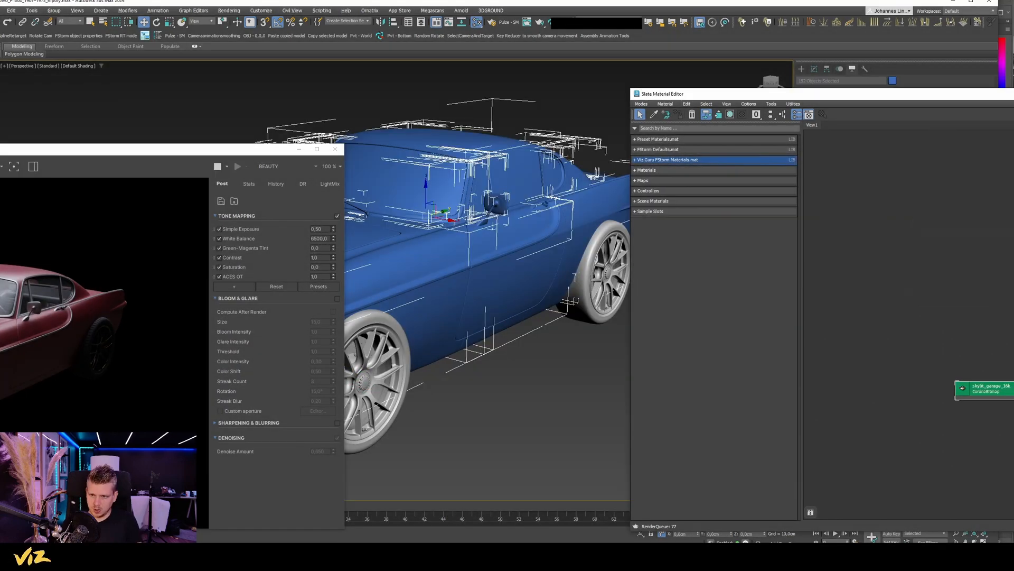
left_click(913, 218)
left_click(678, 114)
Select the windshield and side window glass objects and isolate them in the viewport.
scroll(449, 238, "up", 3)
middle_click_drag(413, 235, 482, 298)
scroll(505, 220, "up", 3)
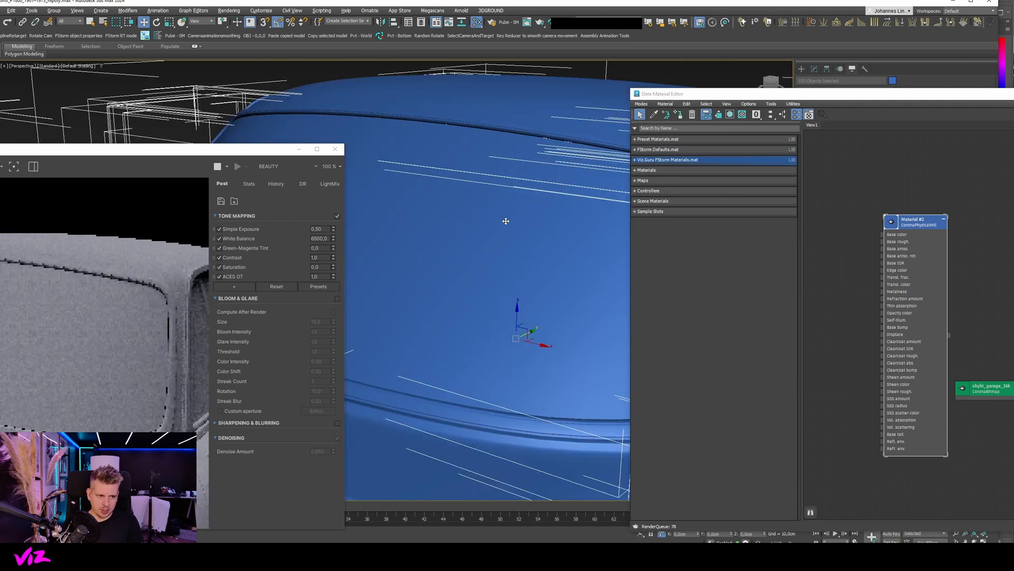
middle_click_drag(510, 225, 490, 225, "alt")
left_click(885, 171)
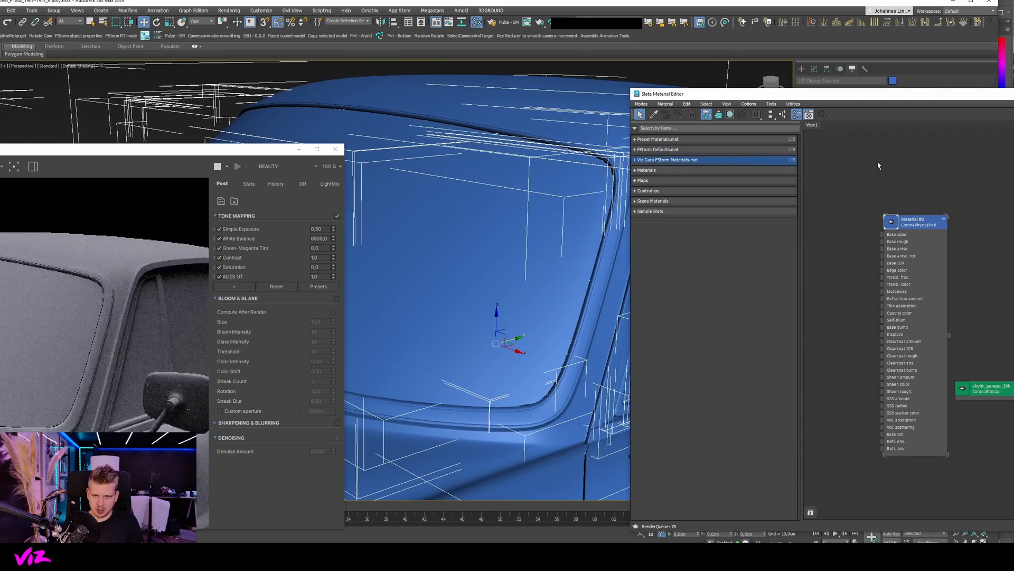
middle_click_drag(879, 163, 906, 222)
left_click_drag(832, 97, 920, 100)
left_click(581, 224)
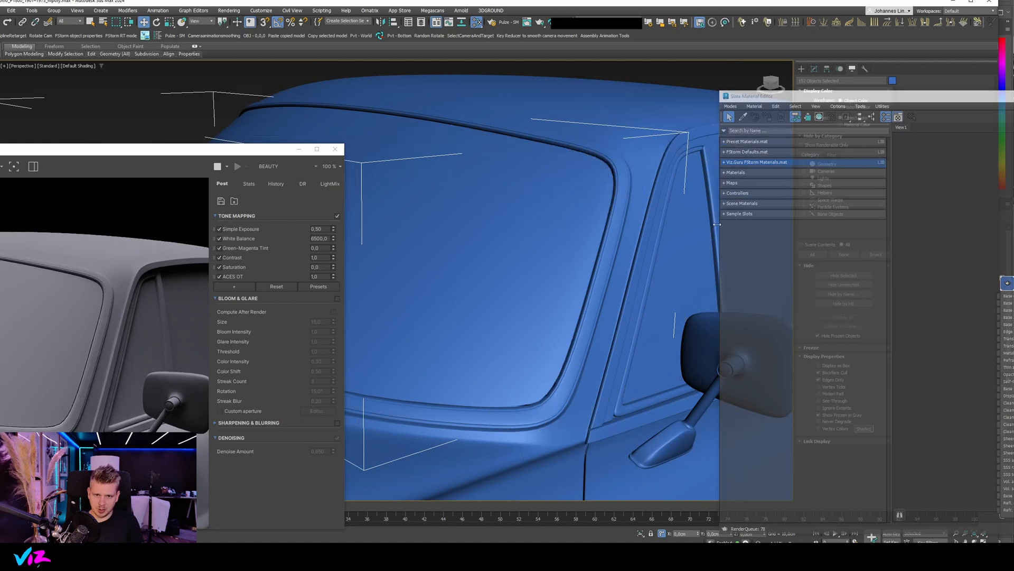
left_click(684, 229, "ctrl")
key("alt+q")
mouse_move(684, 230)
middle_mouse_down("alt")
mouse_move(530, 177)
mouse_move(629, 197)
mouse_move(617, 188)
mouse_move(664, 188)
mouse_move(670, 168)
mouse_move(498, 208)
mouse_move(515, 209)
middle_mouse_up("alt")
key("F3")
key("F3")
middle_click_drag(1007, 264, 1013, 264)
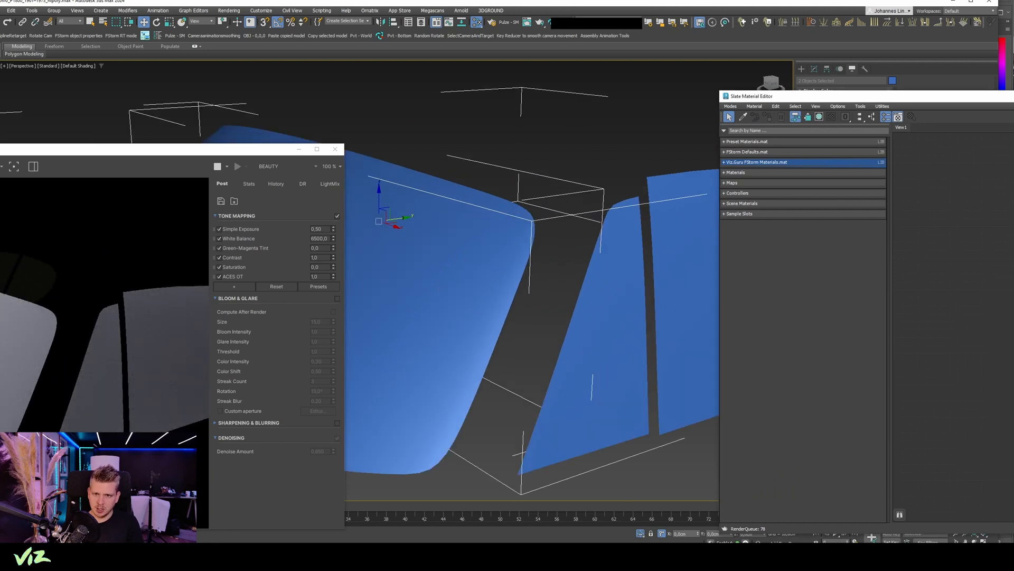
Add a Shell modifier to the isolated glass objects.
left_click_drag(834, 99, 824, 249)
left_click(815, 69)
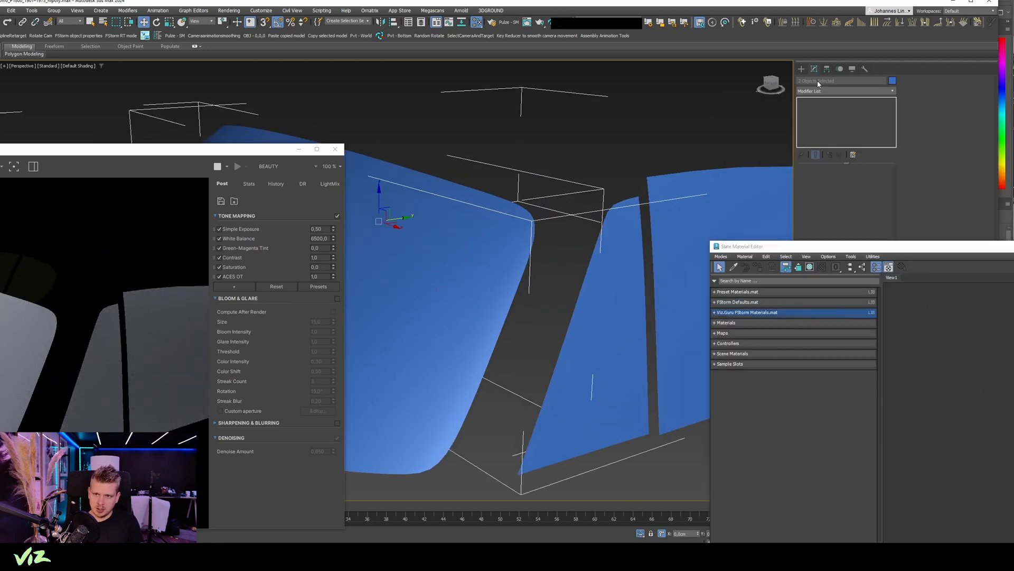
left_click(818, 89)
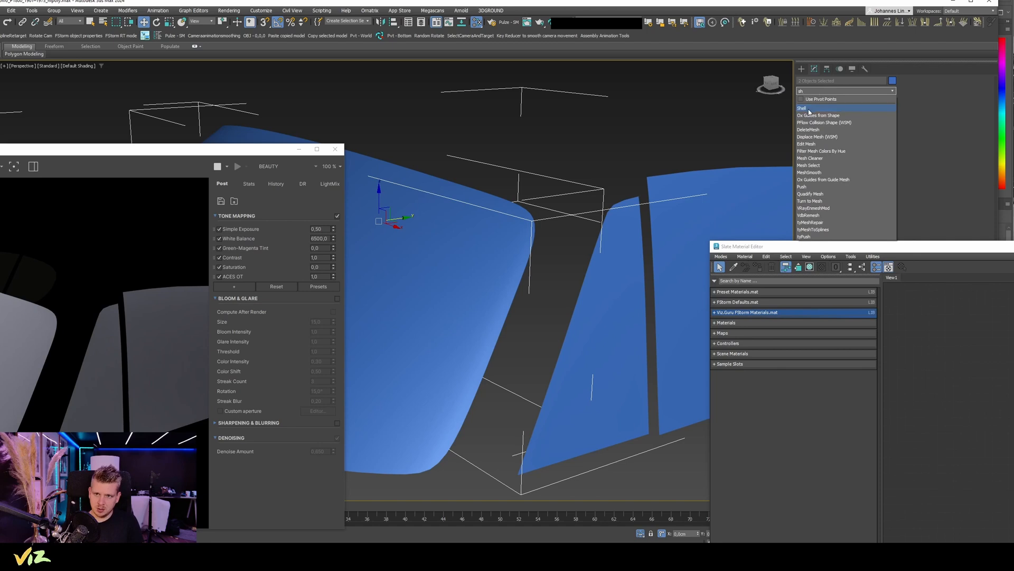
left_click(808, 110)
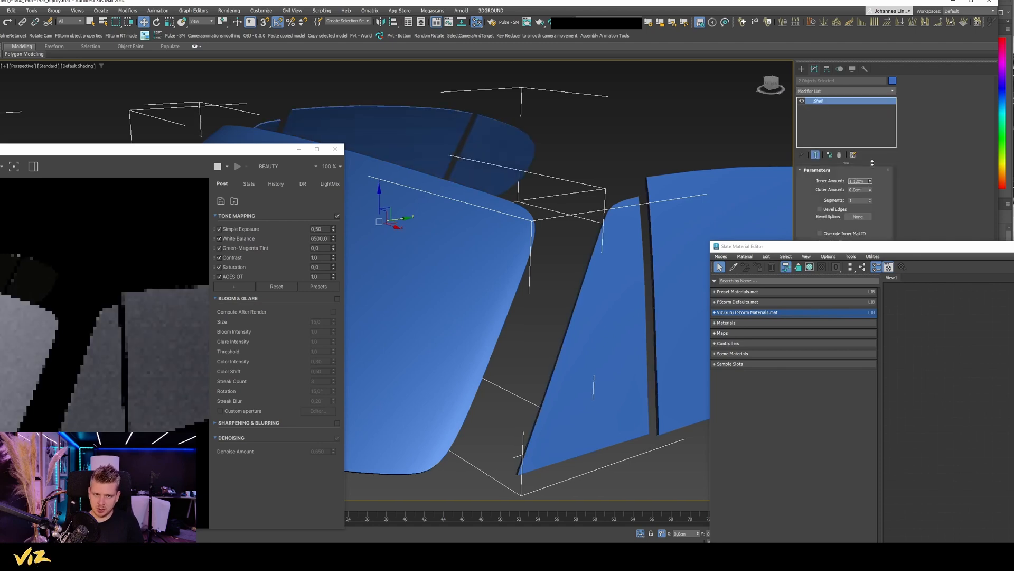
Duplicate the Corona Physical material for the selected glass objects and apply the Glass preset to the copy.
left_click_drag(771, 246, 565, 142)
right_click(825, 288)
left_click(940, 323)
mouse_move(935, 334)
left_mouse_down("shift")
mouse_move(804, 278)
mouse_move(799, 263)
left_mouse_up("shift")
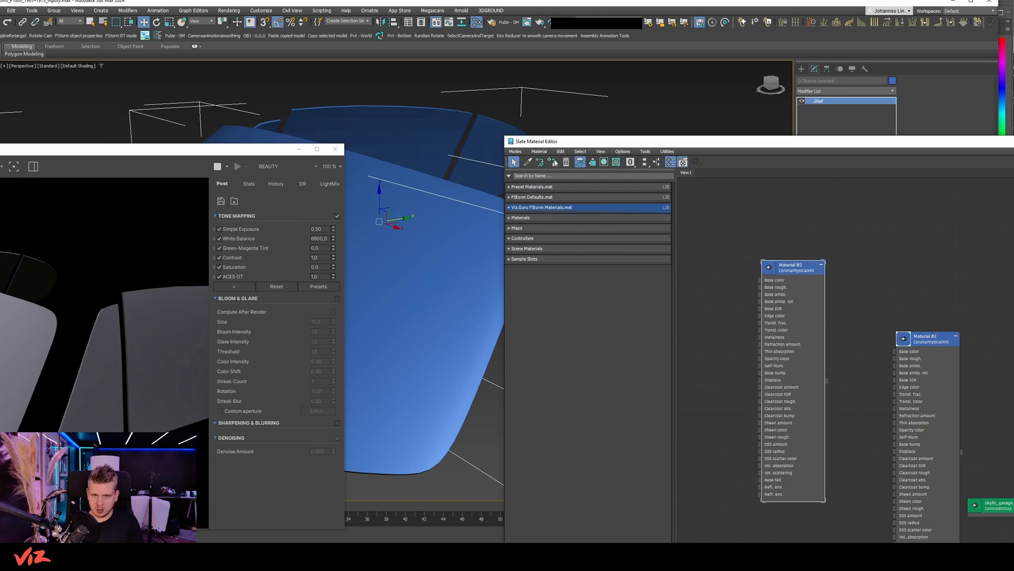
left_click_drag(713, 141, 567, 101)
left_click(971, 156)
left_click(972, 187)
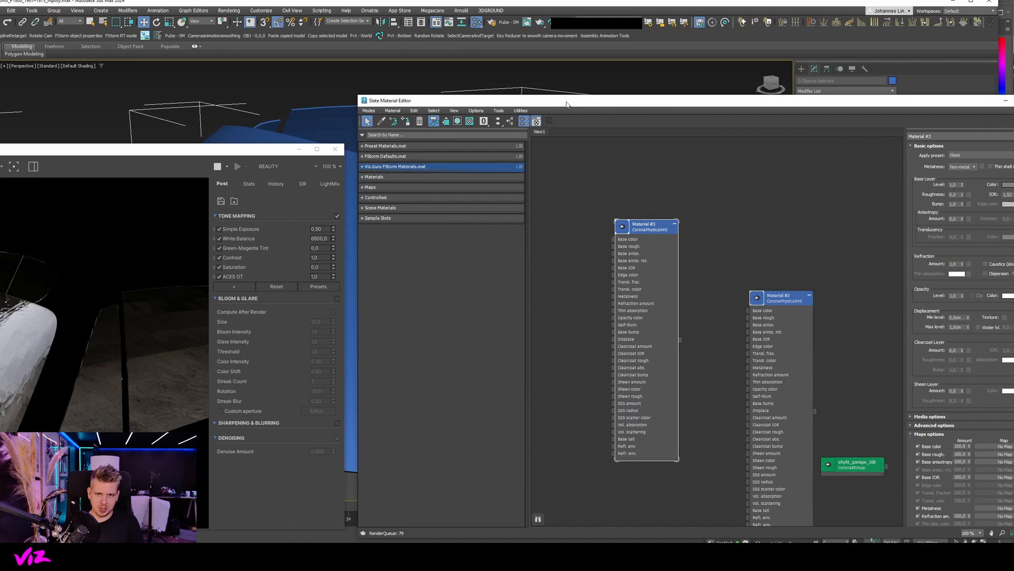
Examine the windshield's surface in the interactive render and from several angles in the viewport.
left_click_drag(557, 101, 900, 243)
left_click_drag(222, 150, 495, 93)
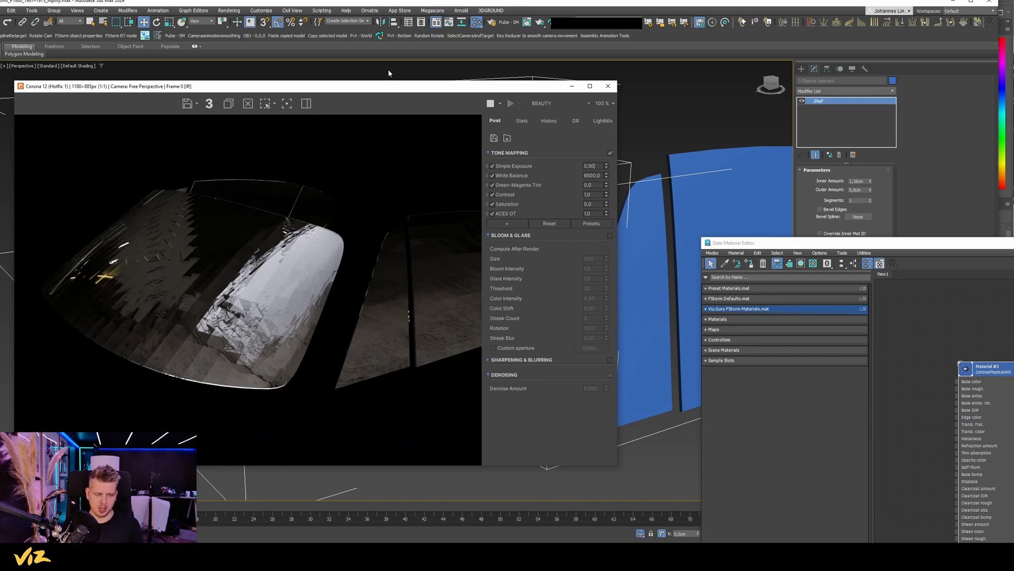
left_click_drag(475, 88, 503, 319)
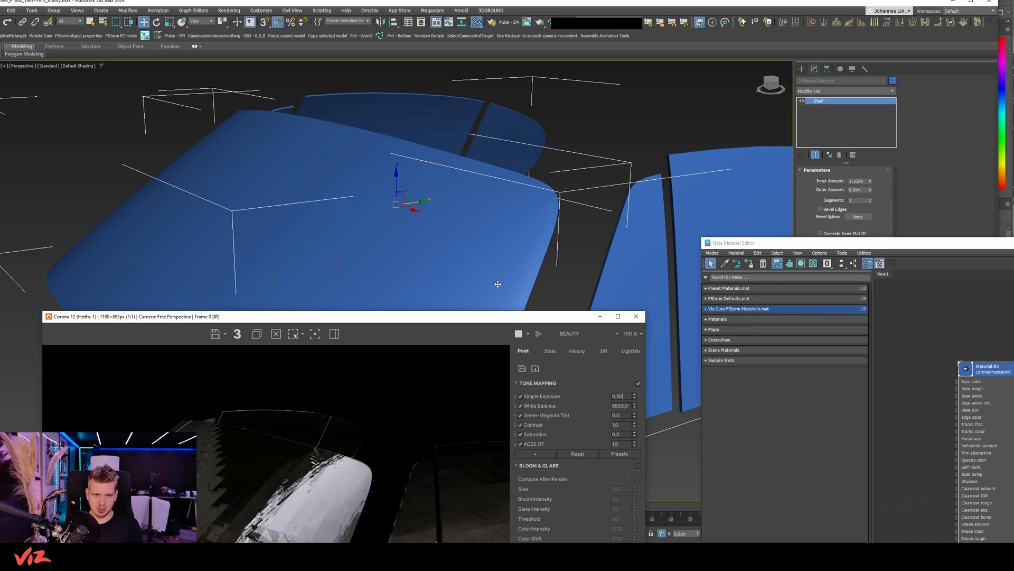
left_click_drag(477, 320, 337, 204)
left_click(378, 215)
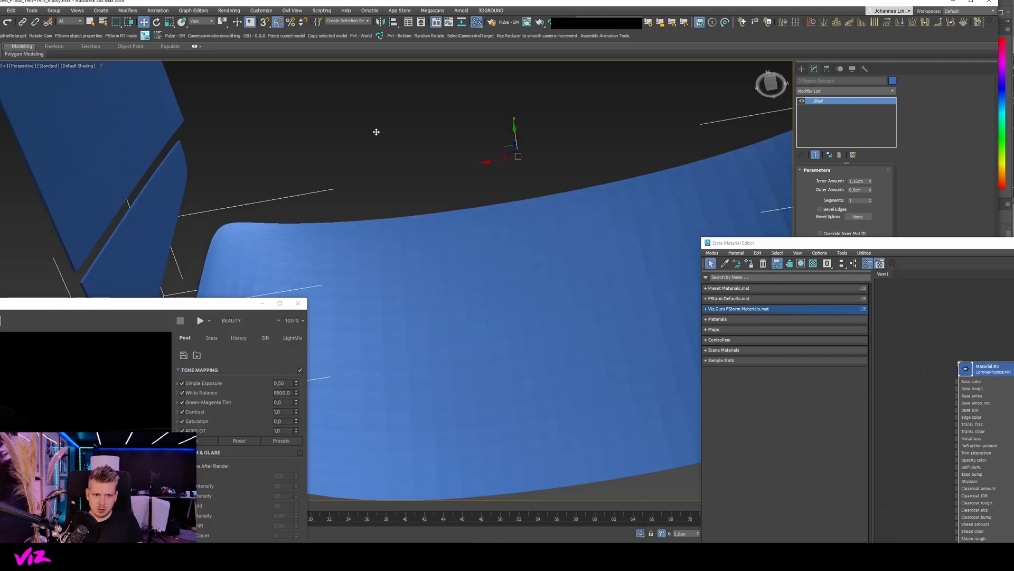
middle_click_drag(376, 132, 607, 196, "alt")
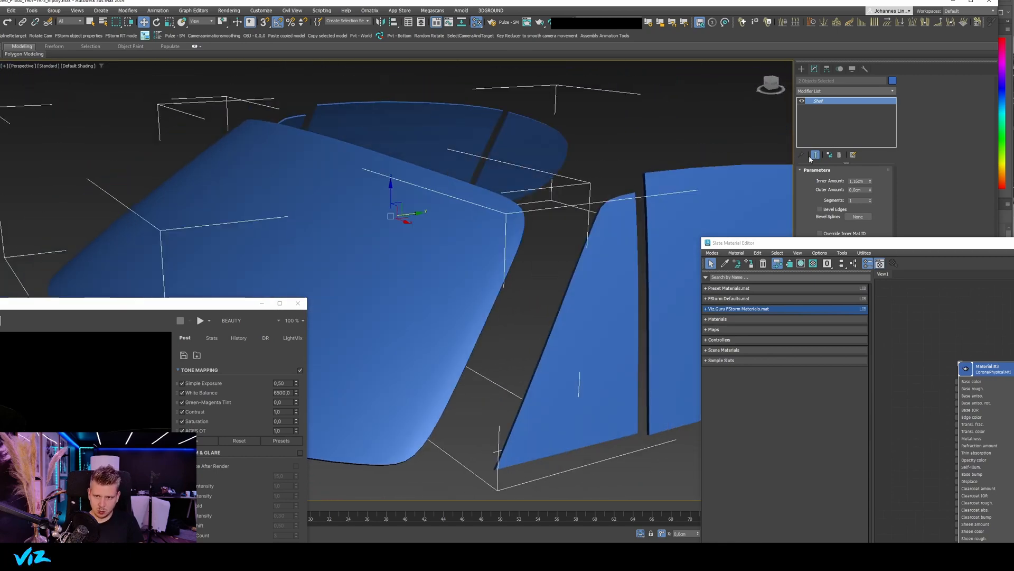
Replace the Shell modifier on the glass objects with a MeshSmooth modifier.
left_click(836, 155)
left_click(820, 91)
left_click(821, 91)
left_click(820, 91)
type("mesh")
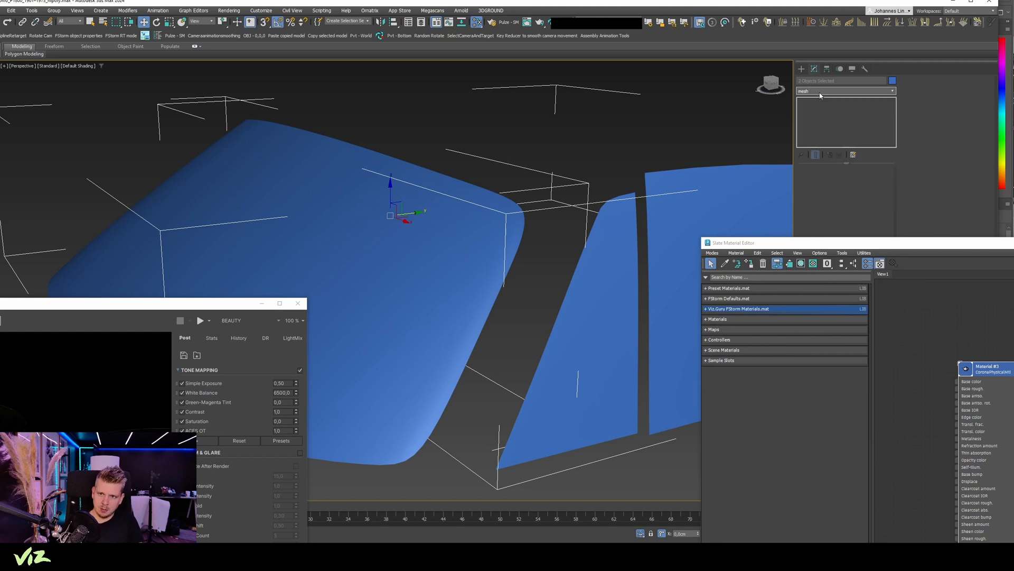
key("Return")
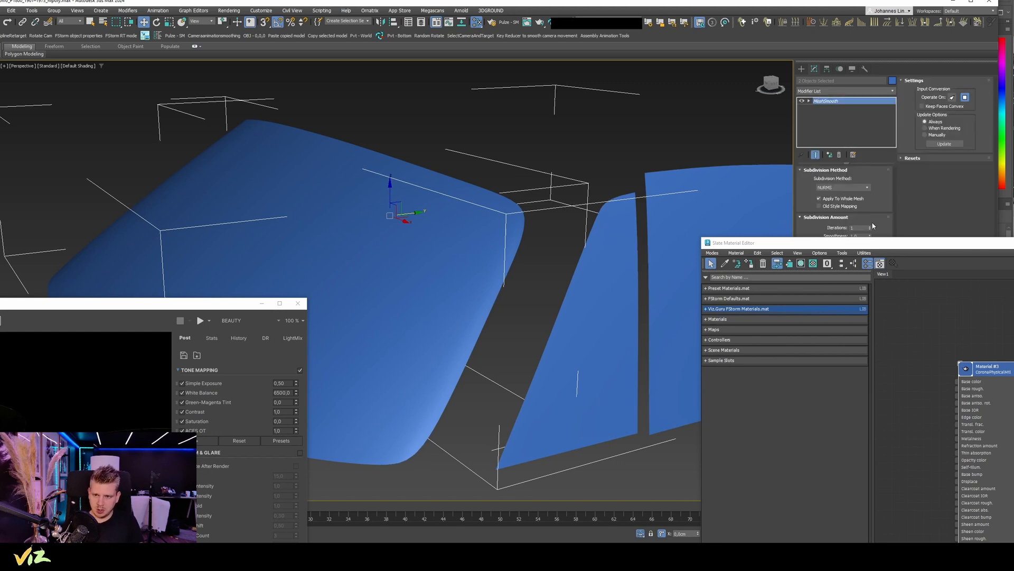
Add a Shell modifier above MeshSmooth on the glass objects and restart the interactive render.
left_click_drag(876, 240, 894, 273)
mouse_move(424, 243)
middle_mouse_down("alt")
mouse_move(420, 156)
mouse_move(426, 261)
middle_mouse_up("alt")
left_click(828, 93)
type("sh")
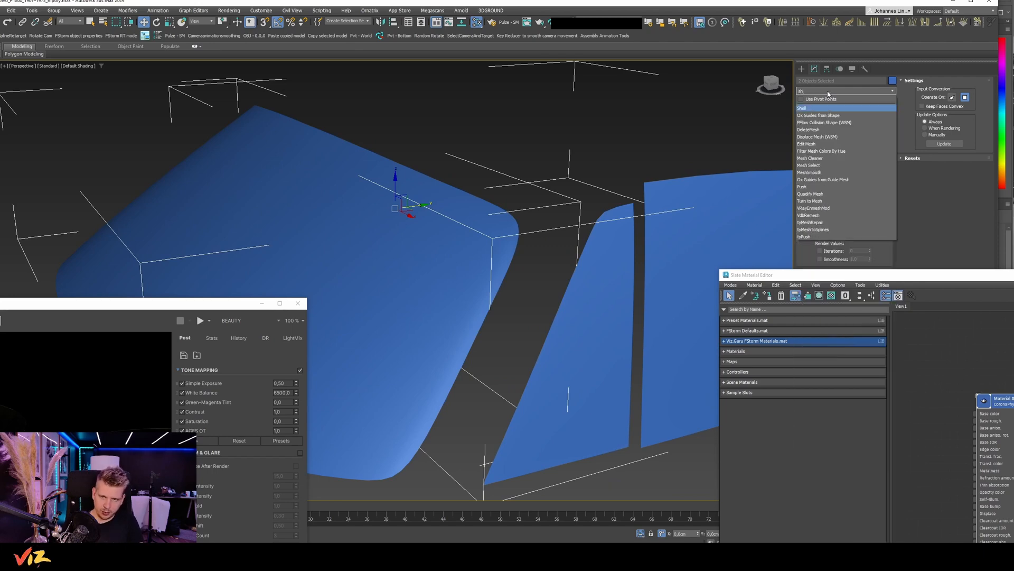
key("Return")
left_click_drag(152, 311, 361, 185)
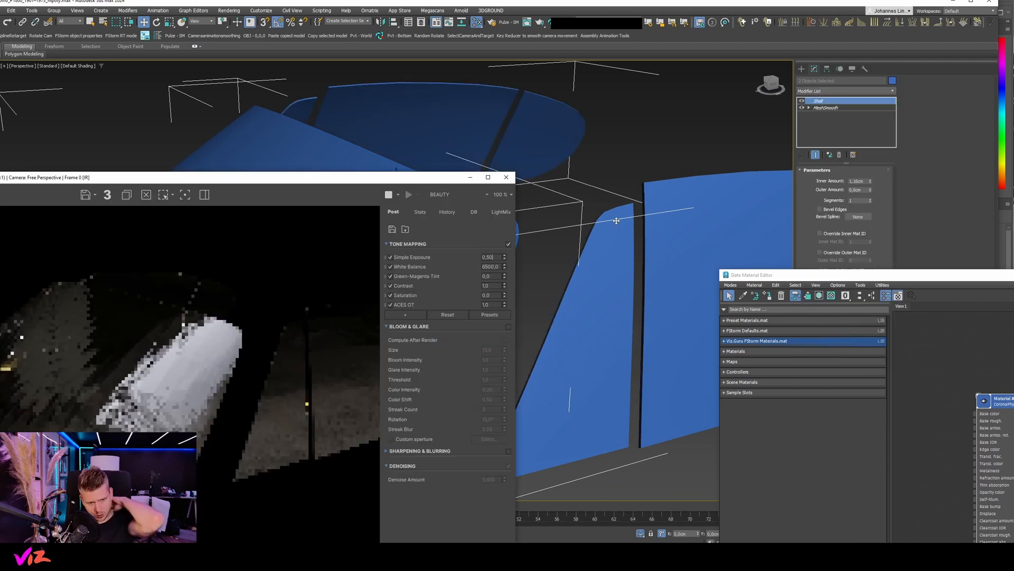
middle_click_drag(614, 172, 635, 148)
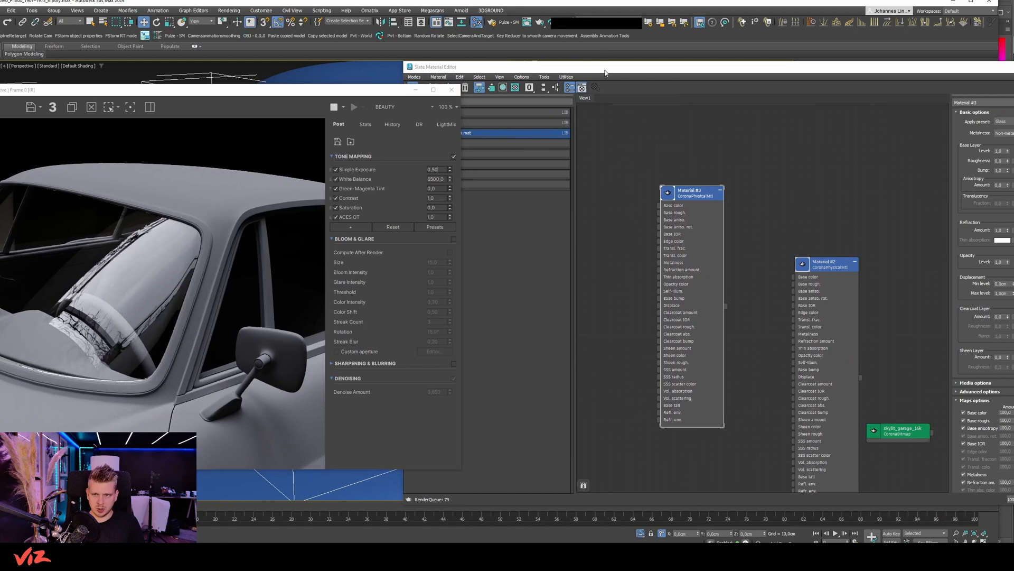
Set the glass material's volumetric absorption to a very pale cyan-green color with a distance of 1.0 cm.
left_click_drag(605, 72, 452, 84)
scroll(811, 317, "down", 1)
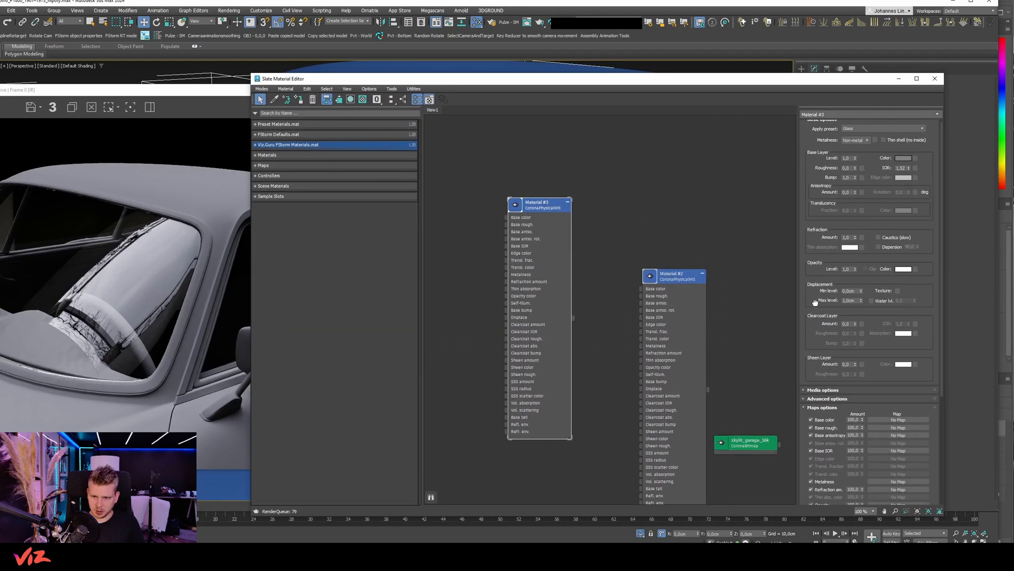
left_click(824, 383)
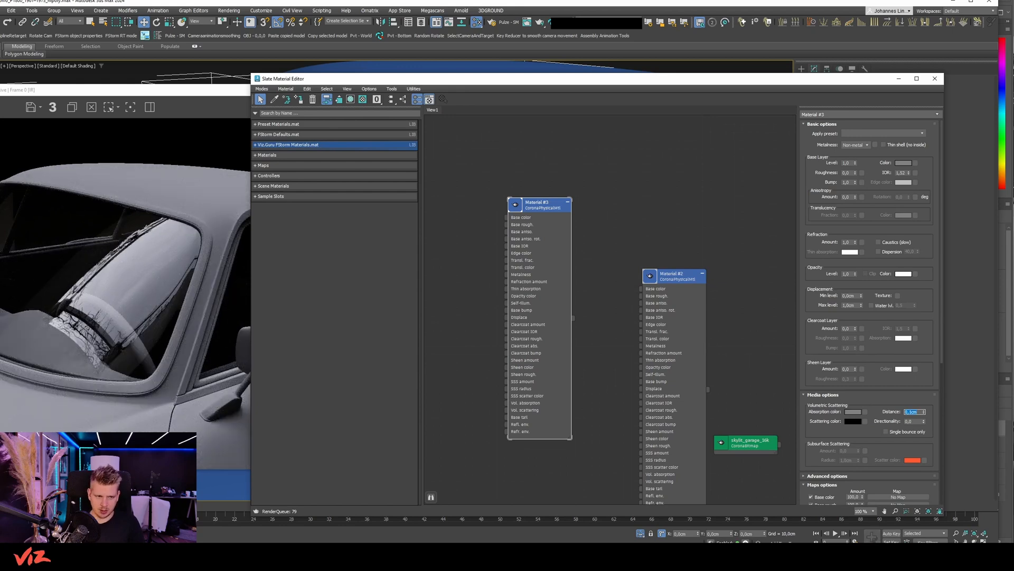
left_click(852, 411)
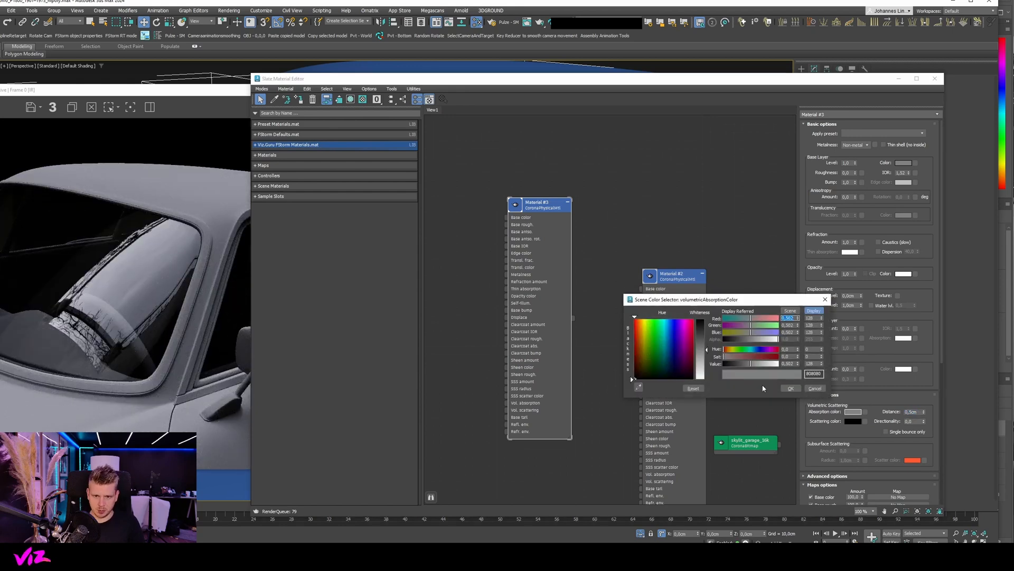
left_click(771, 363)
left_click(663, 321)
left_click_drag(702, 337, 704, 374)
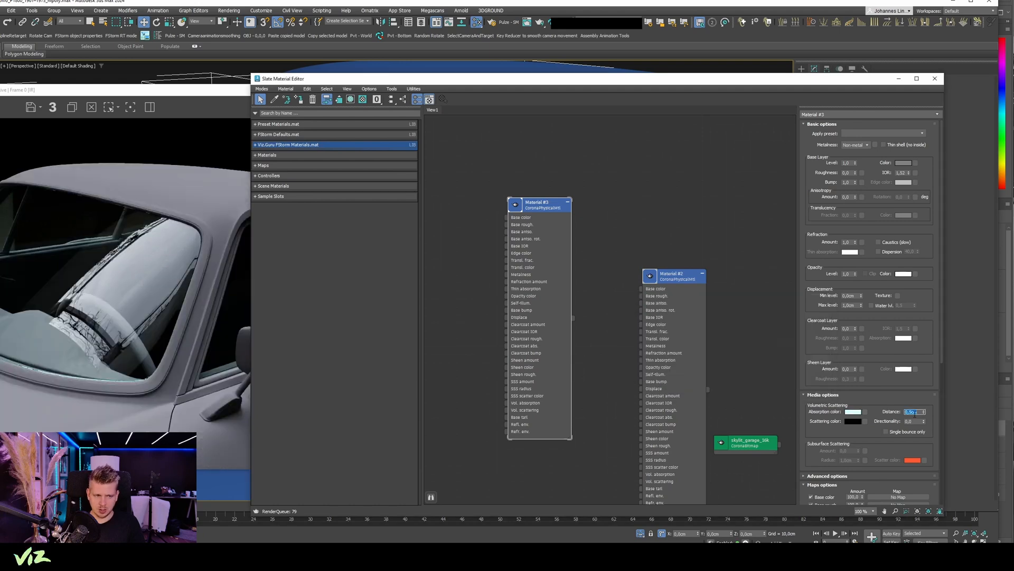
type("1")
key("Return")
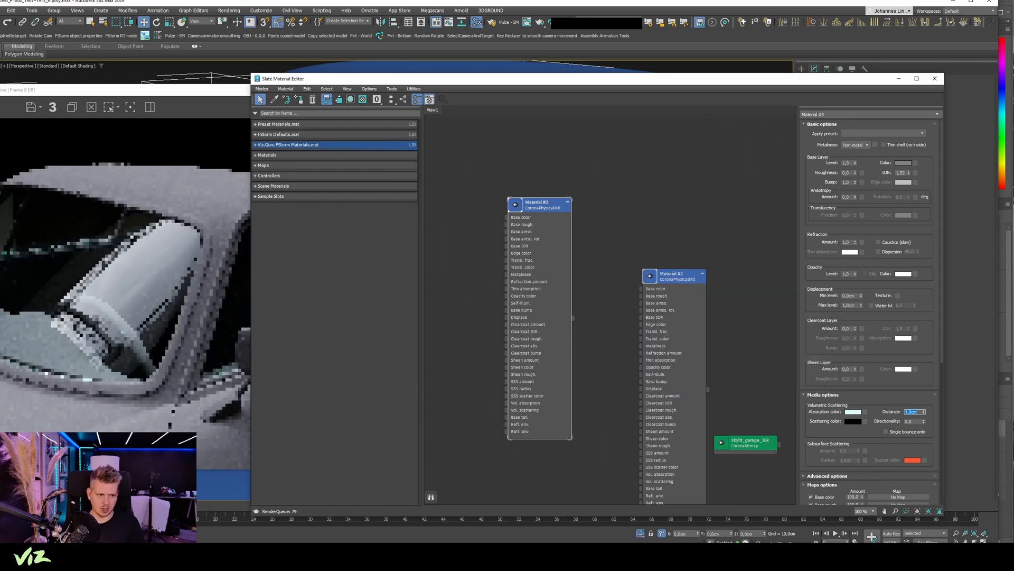
Check the tinted windshield in the interactive render and move the Material #2 node closer to Material #3.
left_click_drag(112, 92, 256, 83)
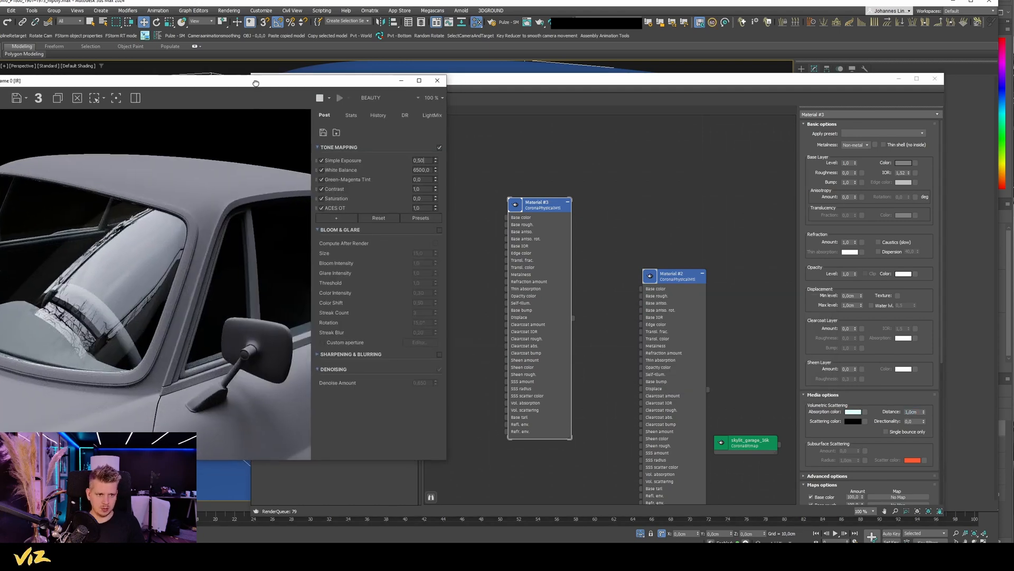
left_click_drag(493, 89, 802, 170)
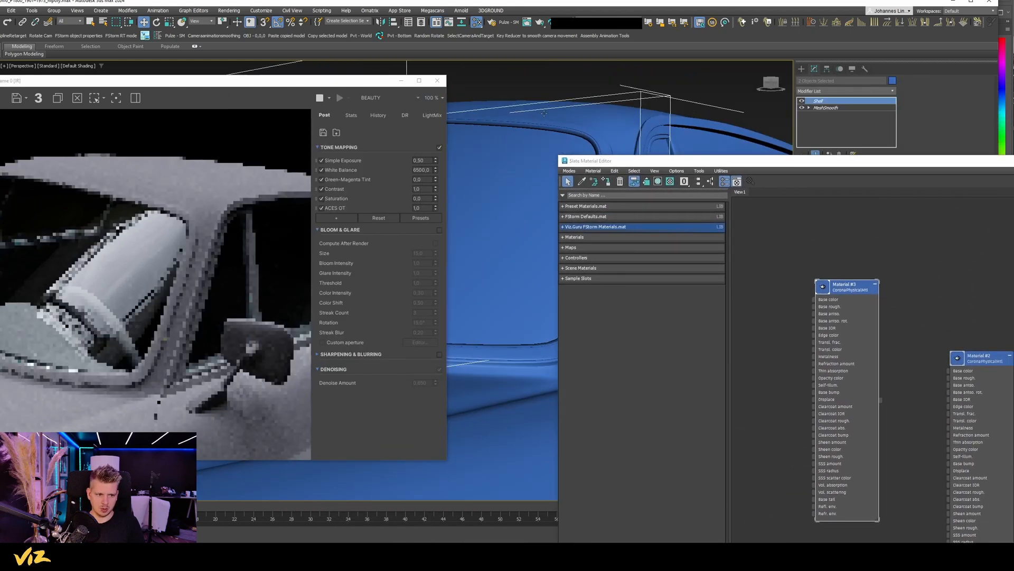
middle_click_drag(545, 113, 529, 154, "alt")
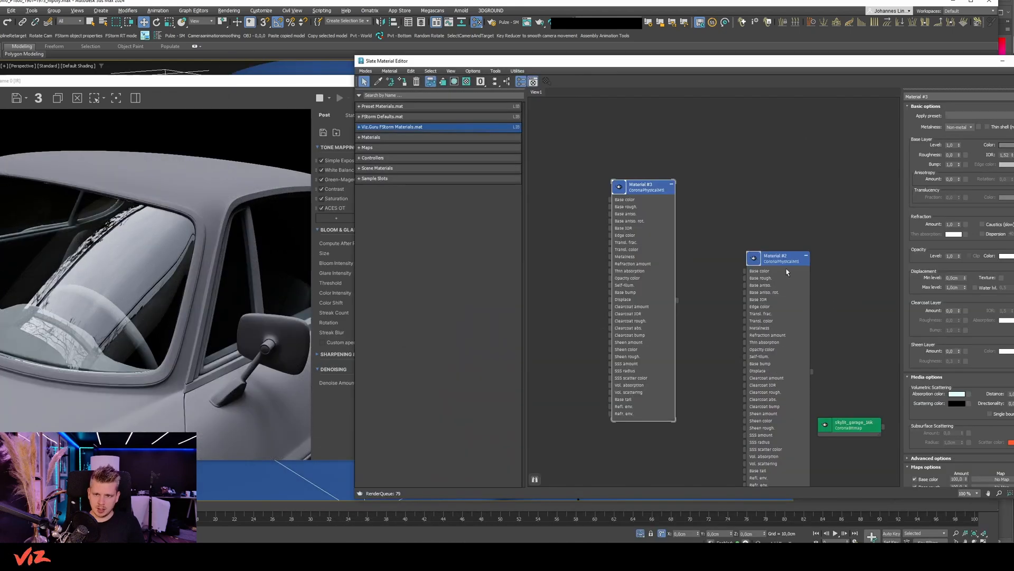
left_click_drag(786, 269, 762, 245)
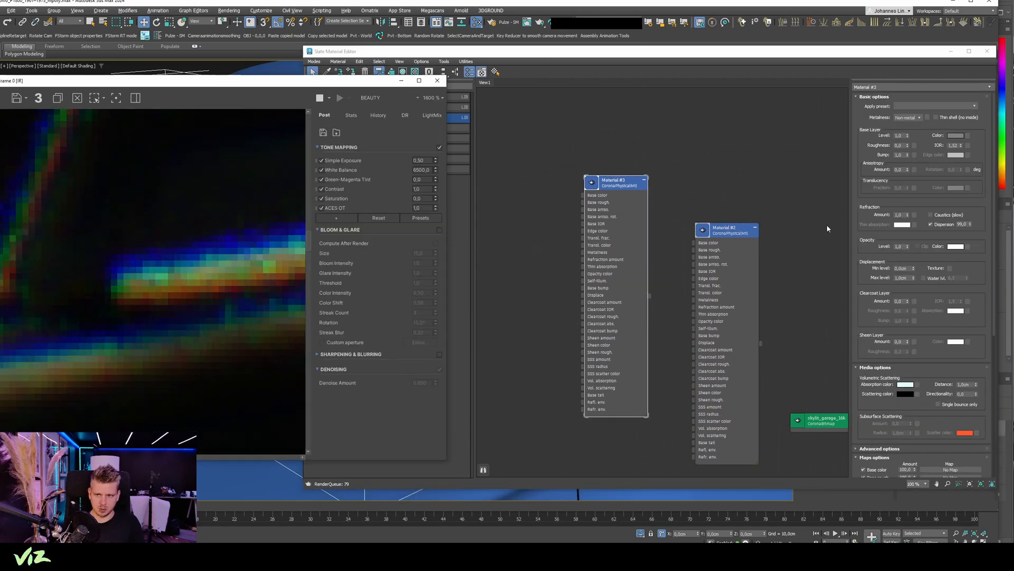
Adjust the glass material's dispersion value and examine the windshield edges in the interactive render.
left_click(971, 226)
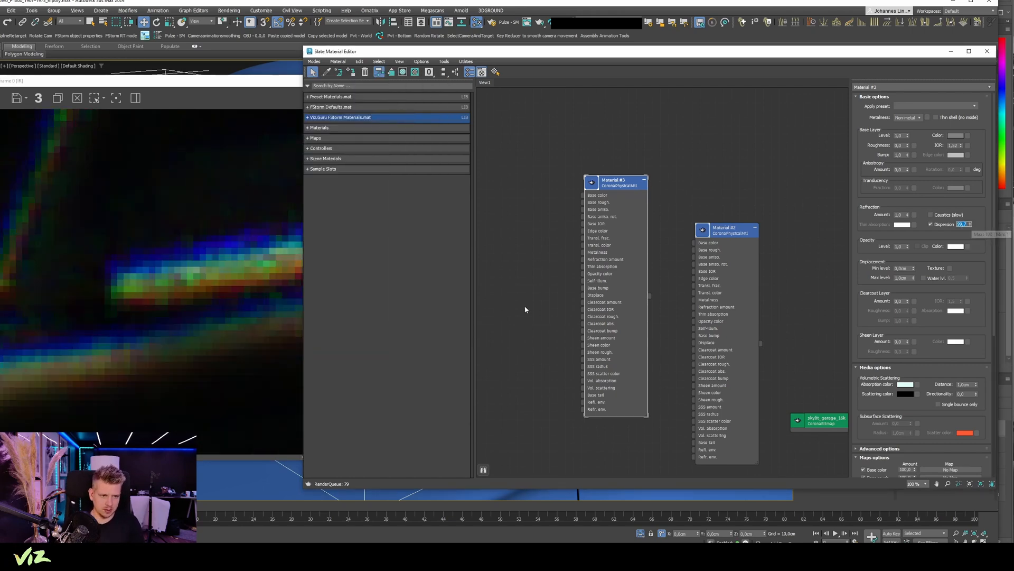
scroll(142, 258, "down", 3)
scroll(107, 242, "up", 2)
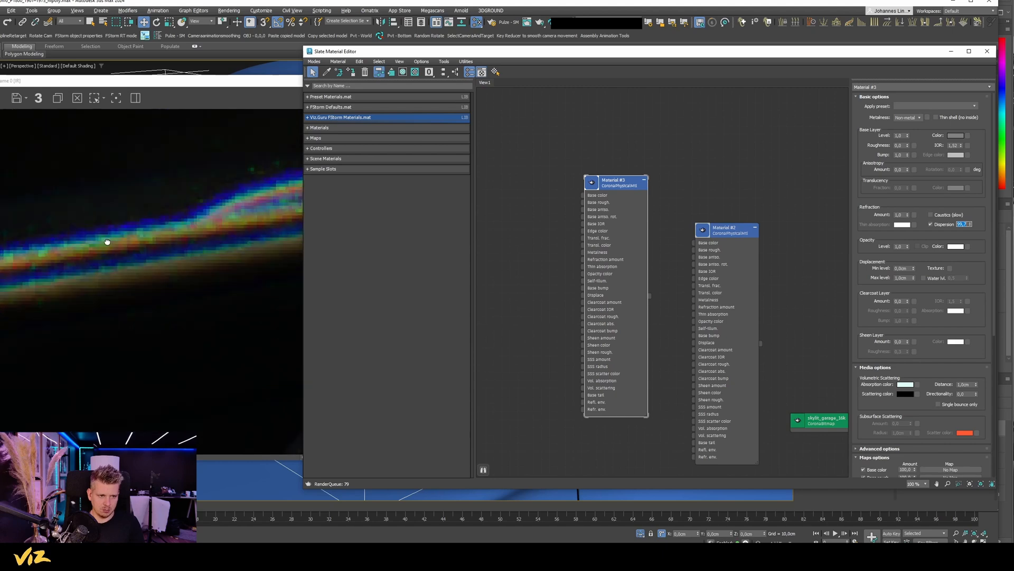
scroll(95, 244, "down", 3)
scroll(6, 249, "down", 1)
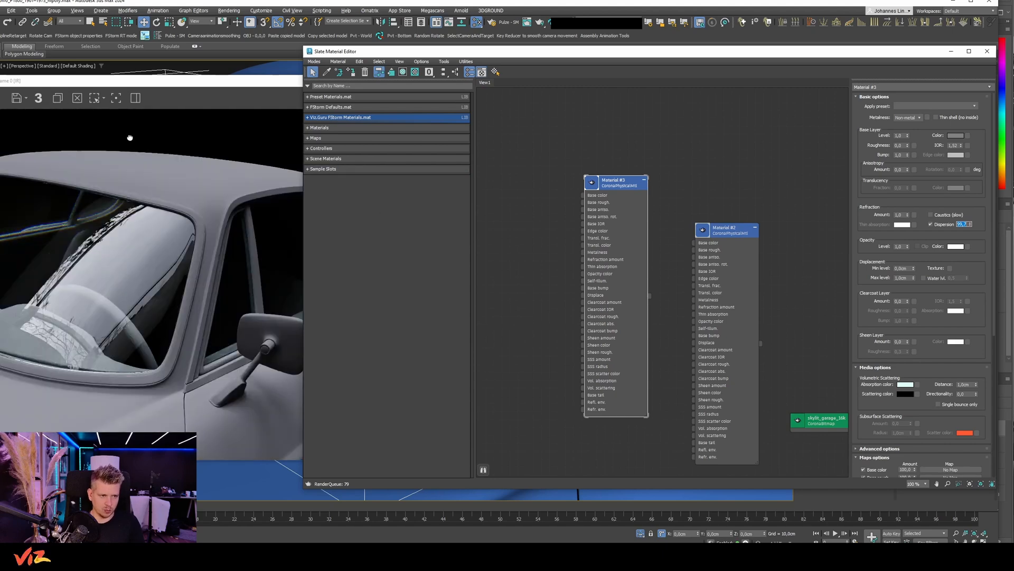
left_click(161, 88)
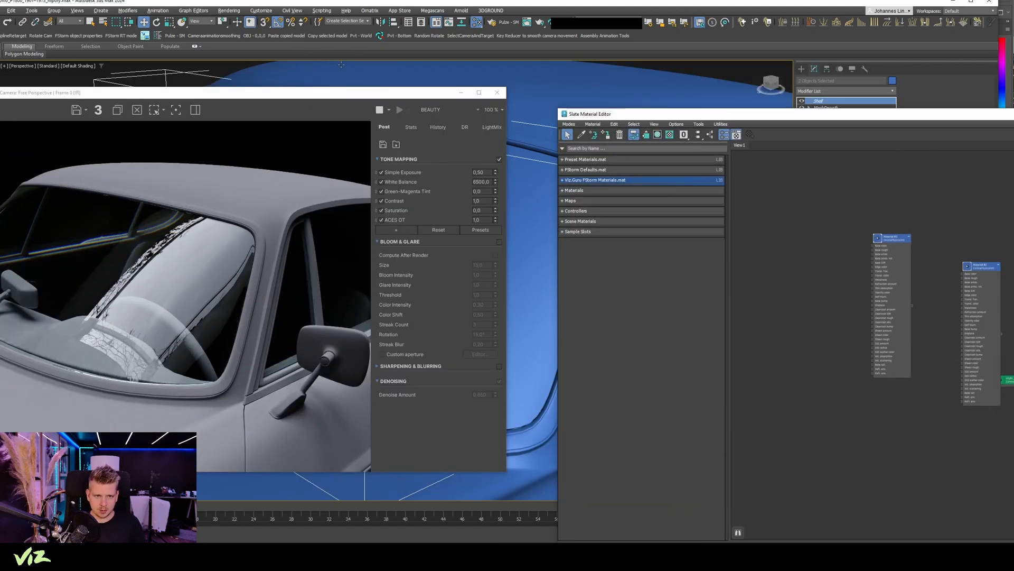
Turn on edged faces in the perspective viewport and select the car's main body shell.
left_click_drag(346, 92, 247, 185)
key("F4")
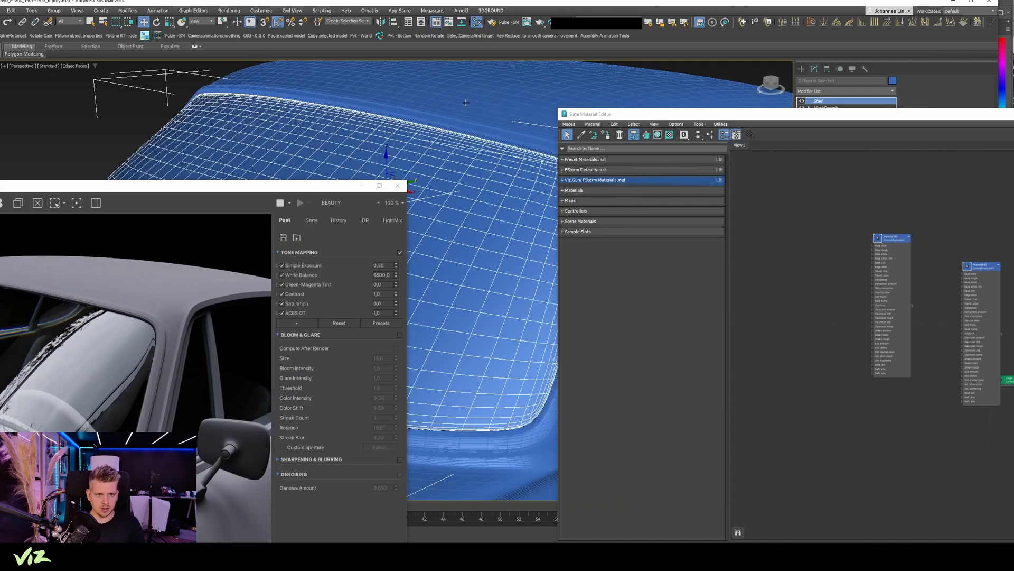
left_click(670, 99)
left_click_drag(679, 115, 897, 134)
scroll(528, 265, "down", 3)
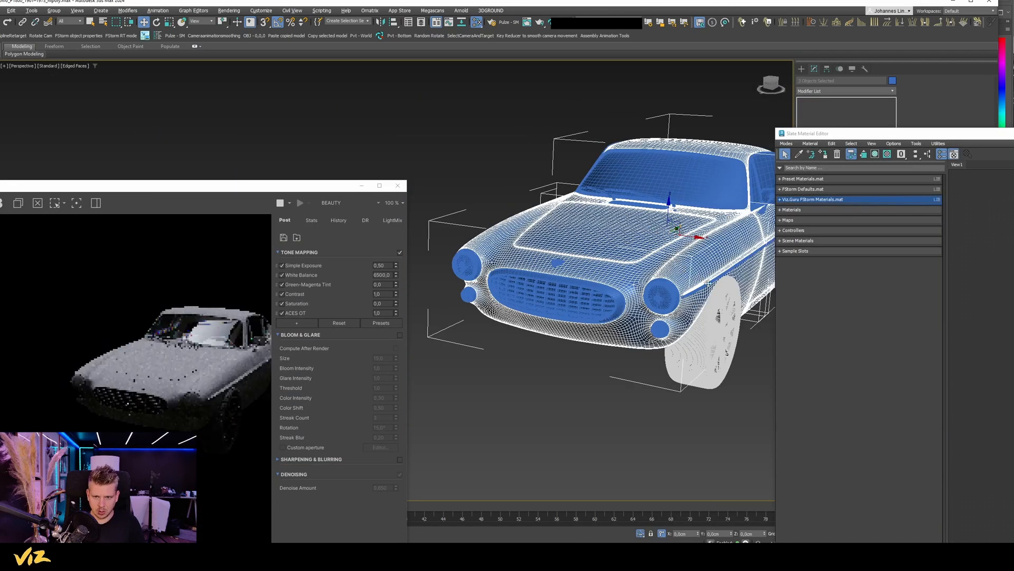
Add the remaining painted body panels along the car's side to the selection.
scroll(731, 150, "up", 5)
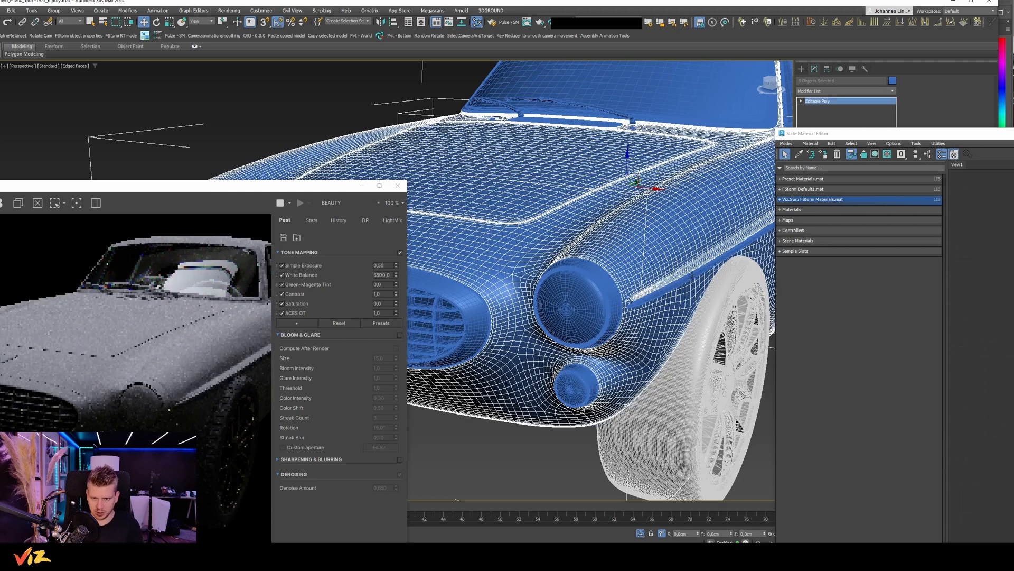
middle_click_drag(731, 150, 520, 269, "alt")
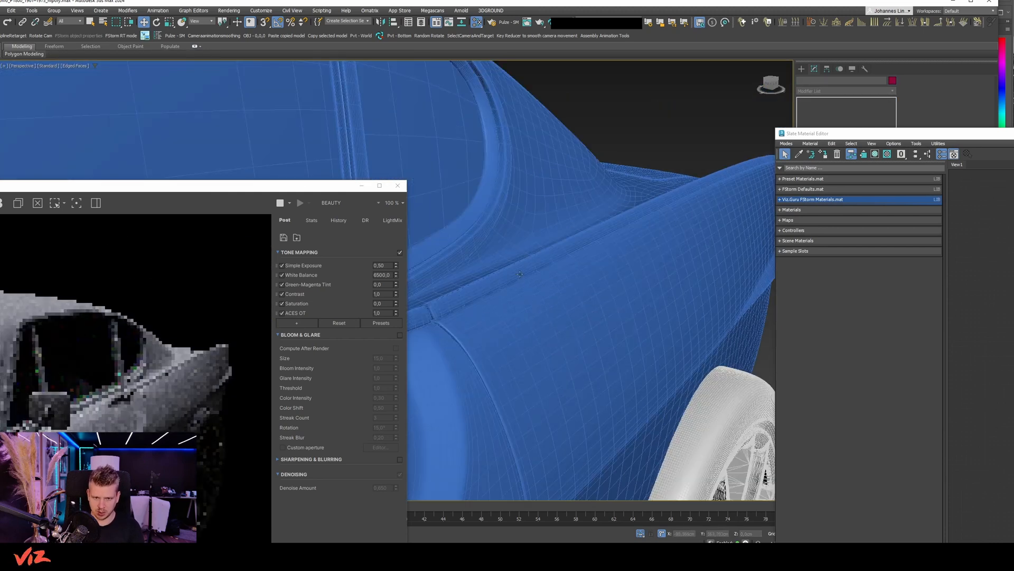
left_click(519, 269)
left_click(521, 269, "ctrl")
scroll(521, 269, "down", 5)
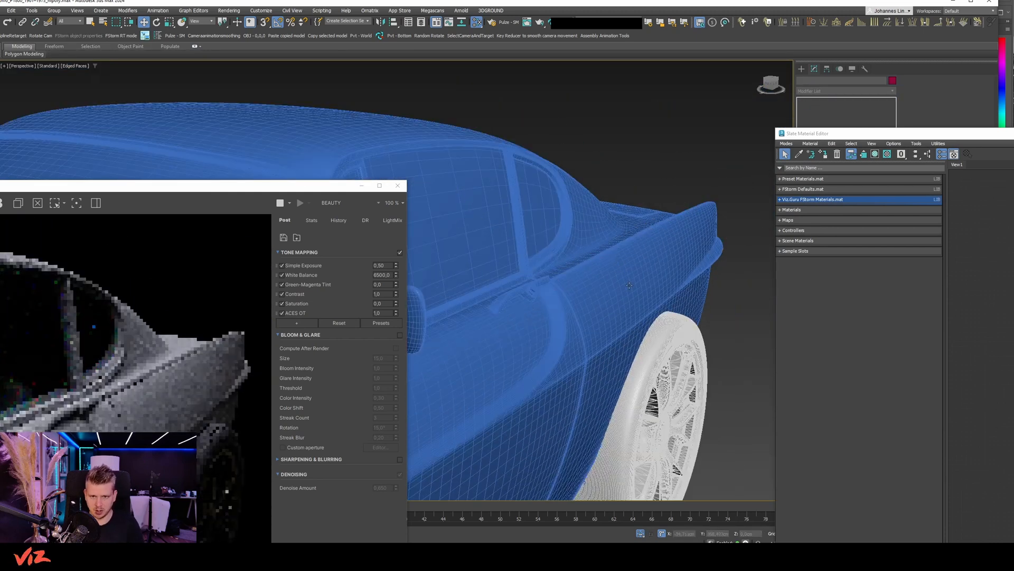
middle_click_drag(581, 296, 671, 232, "alt")
left_click(644, 285, "ctrl")
scroll(644, 285, "down", 5)
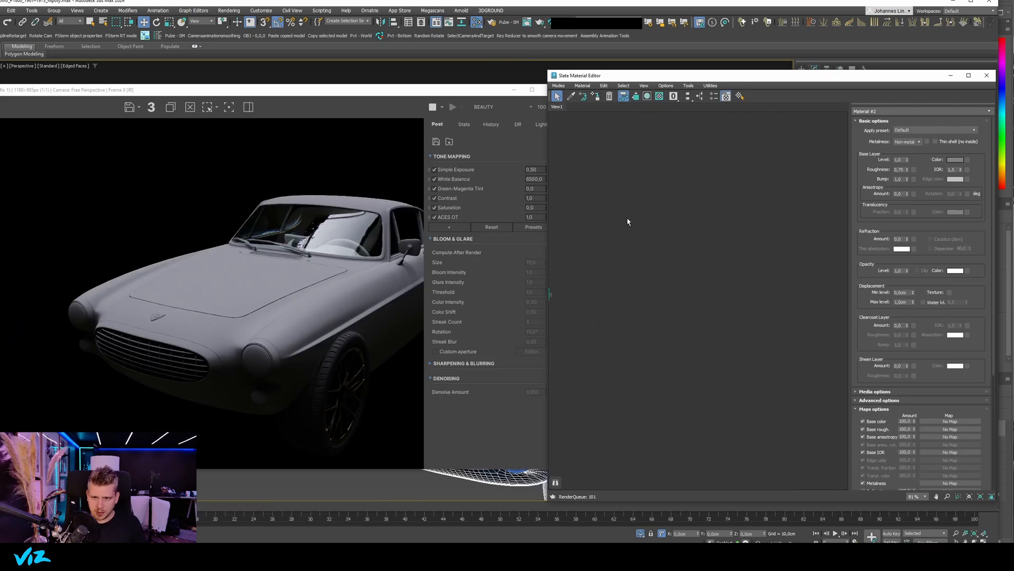
Create a Corona Physical material for the selected body panels with metalness set to Metal and base roughness 0.6.
right_click(690, 197)
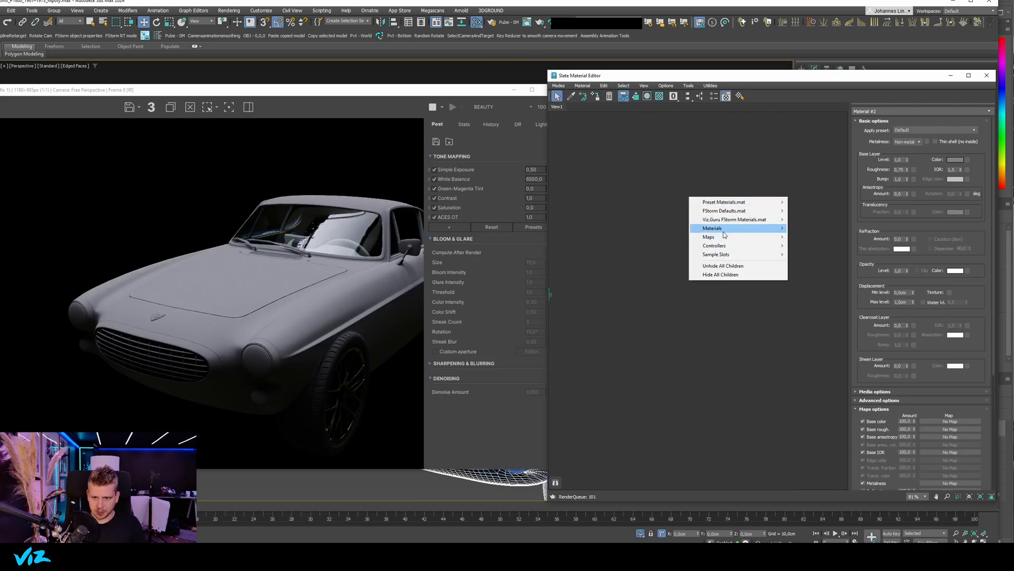
mouse_move(740, 228)
mouse_move(812, 255)
left_click(867, 254)
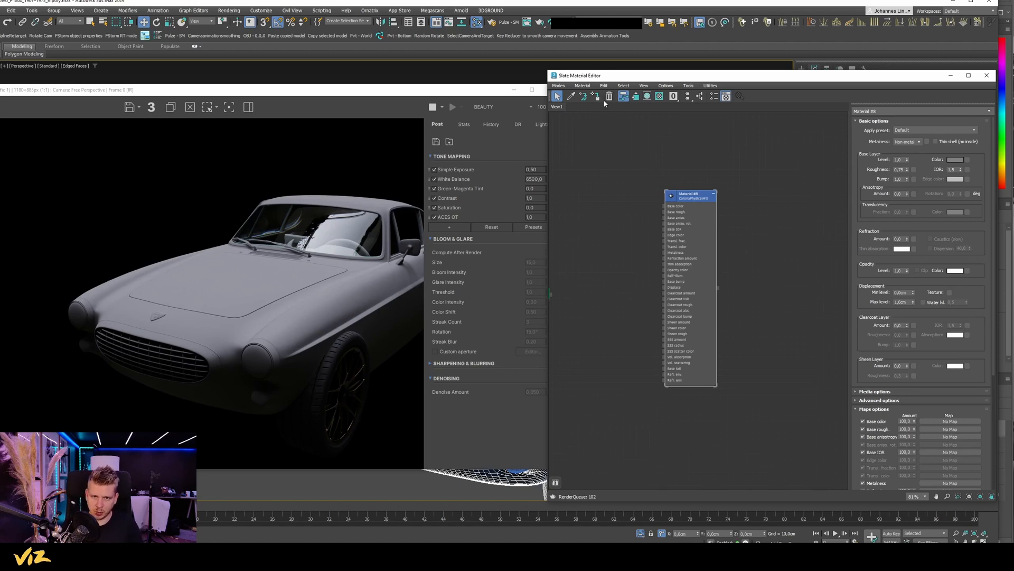
left_click(907, 142)
left_click(909, 154)
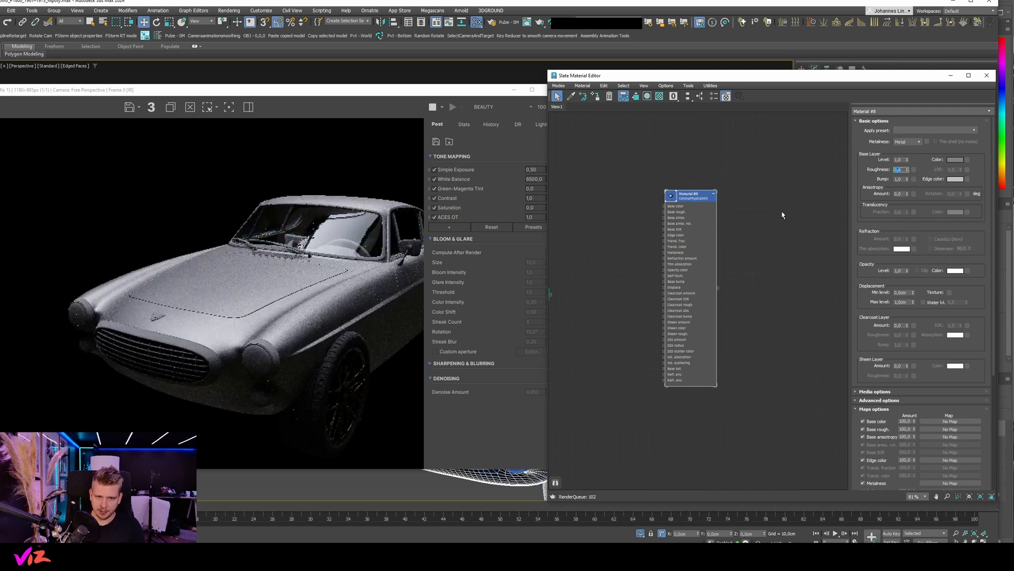
Set the body material's base color to dark gray 191919.
left_click(956, 160)
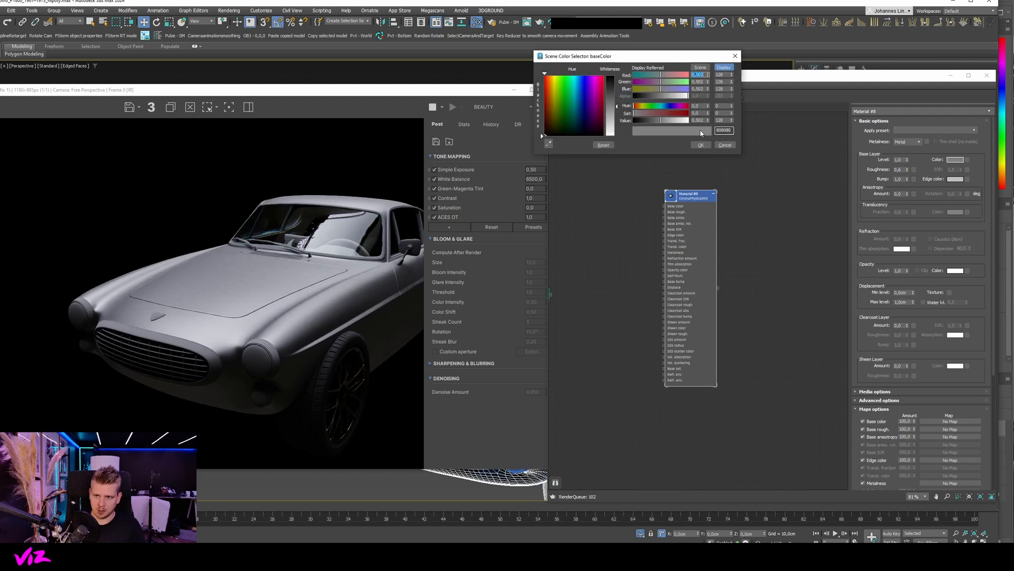
left_click_drag(661, 120, 634, 120)
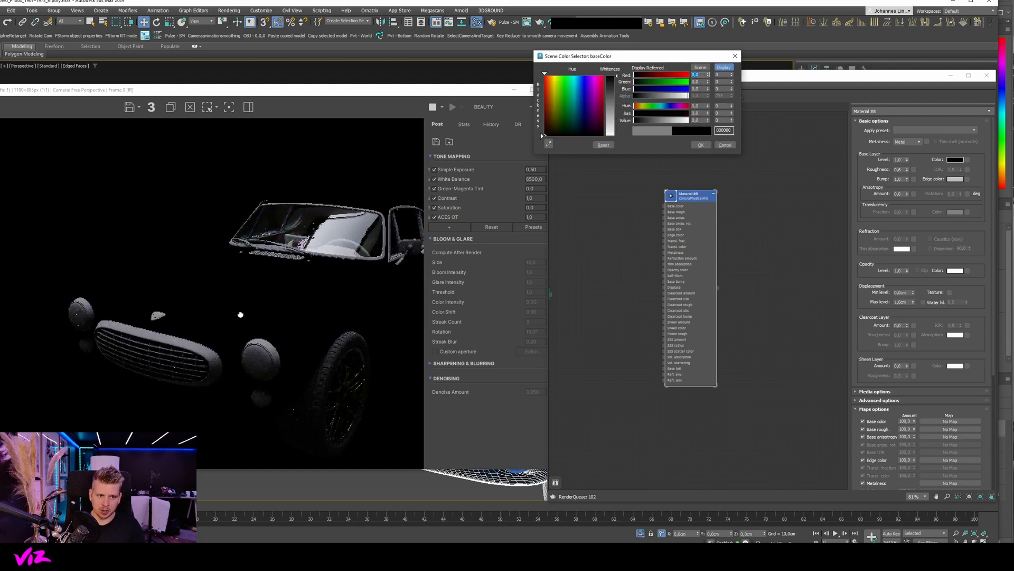
left_click(639, 121)
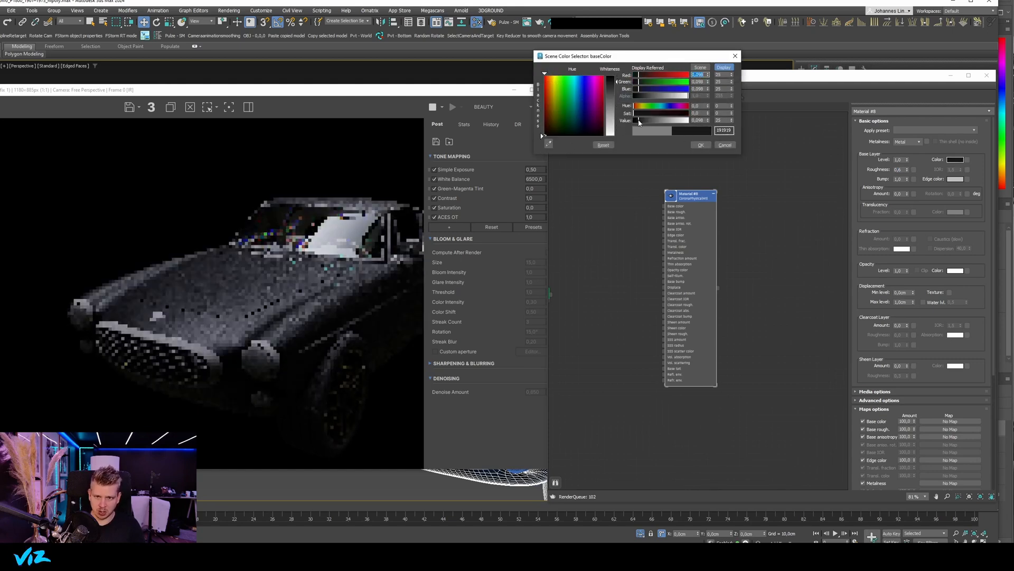
left_click(702, 145)
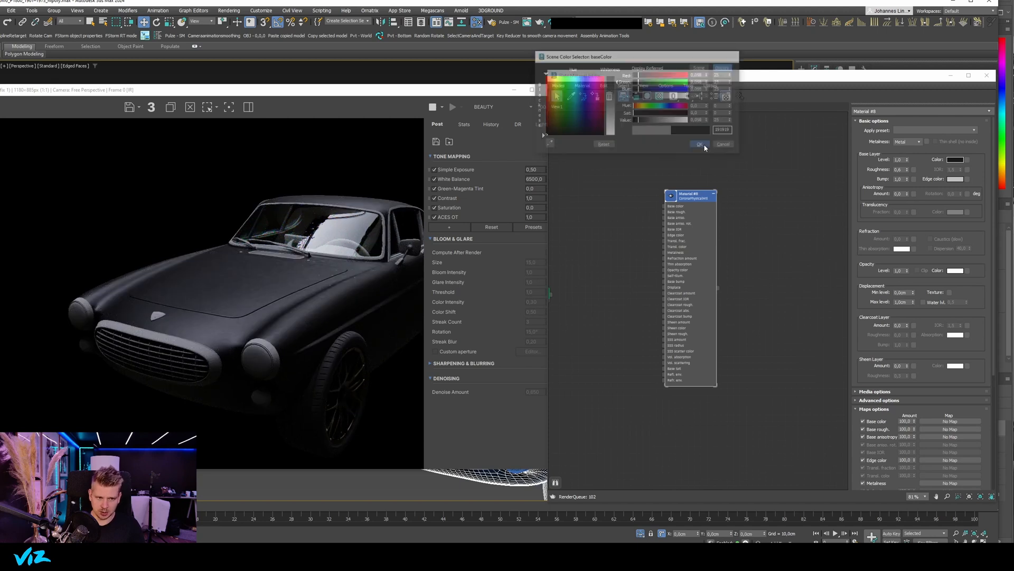
Set denoising during interactive rendering to None in Corona's performance settings, restart the interactive render and inspect the body paint.
left_click(463, 104)
left_click(432, 106)
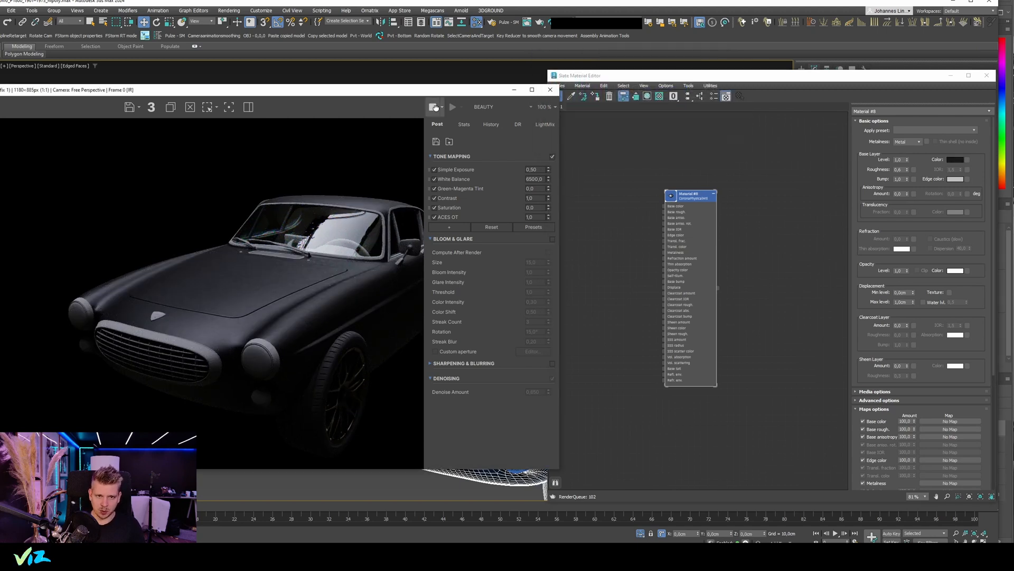
left_click(491, 21)
left_click(419, 254)
left_click(417, 261)
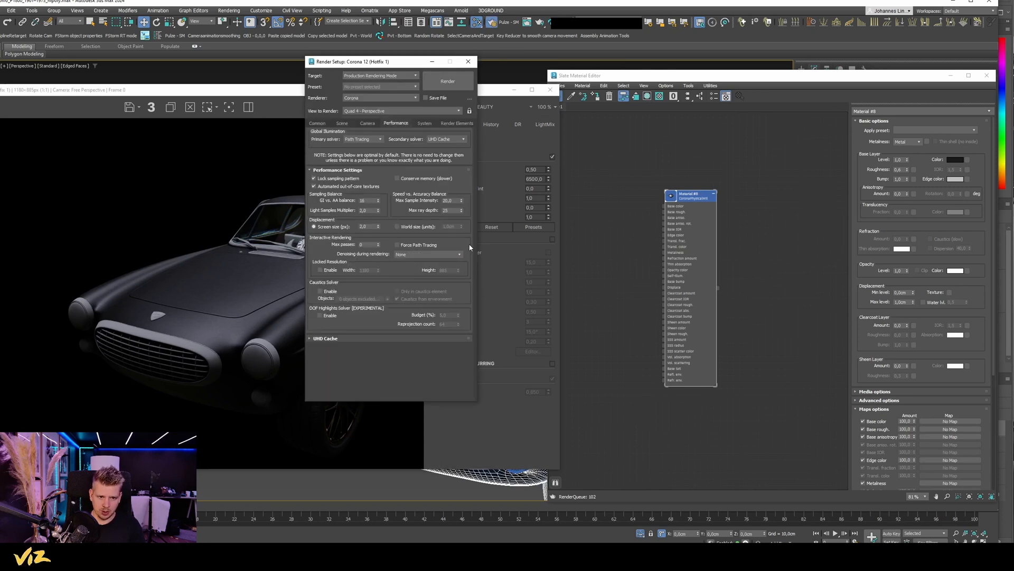
left_click(468, 62)
left_click(460, 106)
left_click(461, 130)
scroll(279, 331, "up", 1)
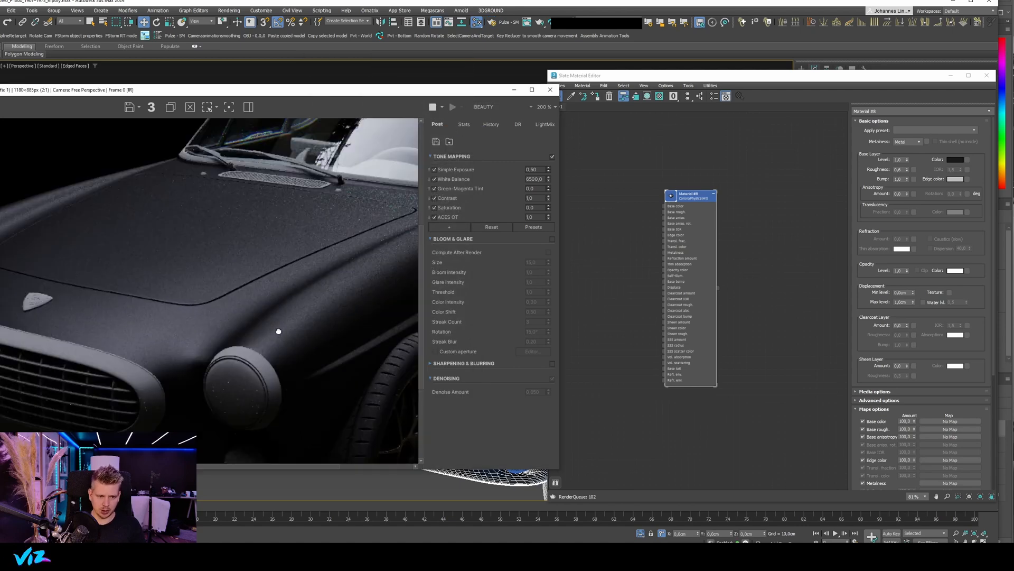
scroll(325, 309, "down", 1)
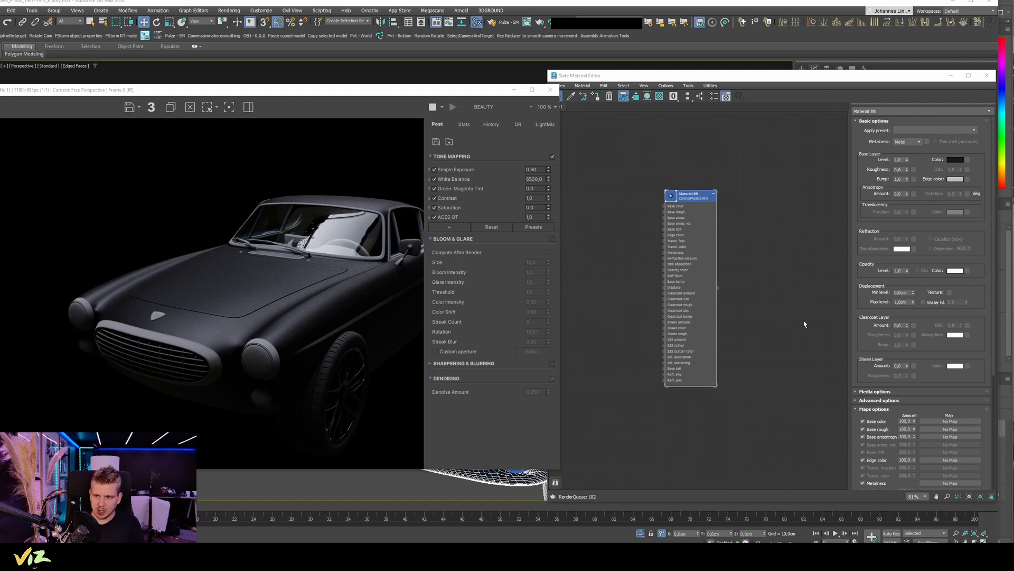
Give the body material a clearcoat with amount 1.0, roughness 0.0 and IOR 1.8.
double_click(898, 325)
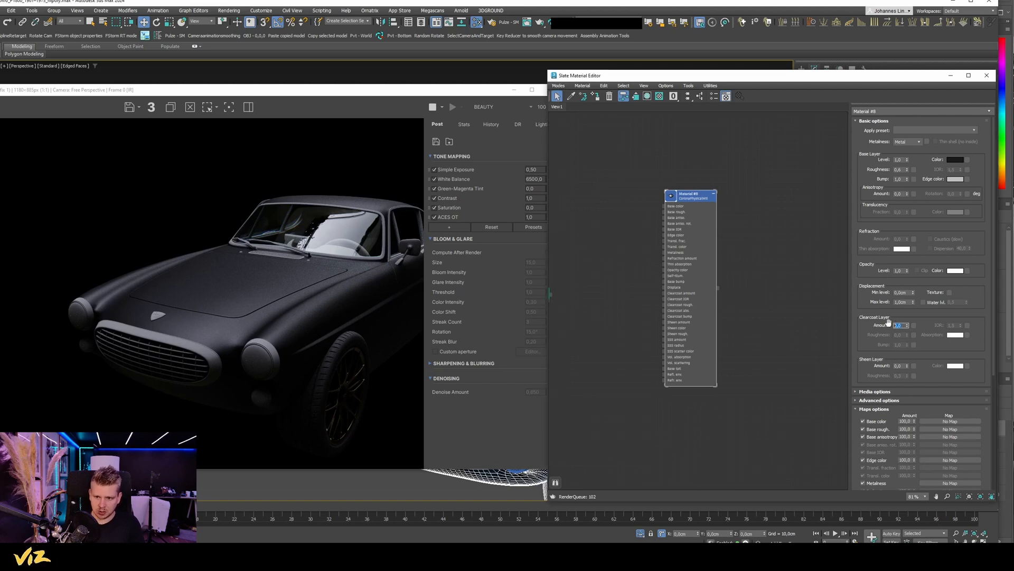
type("1")
key("Return")
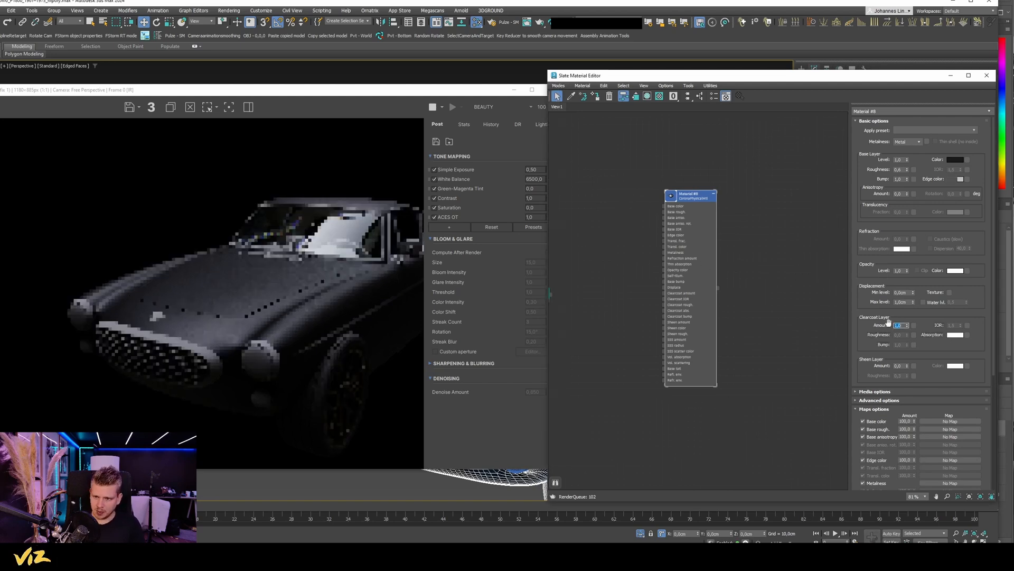
double_click(898, 335)
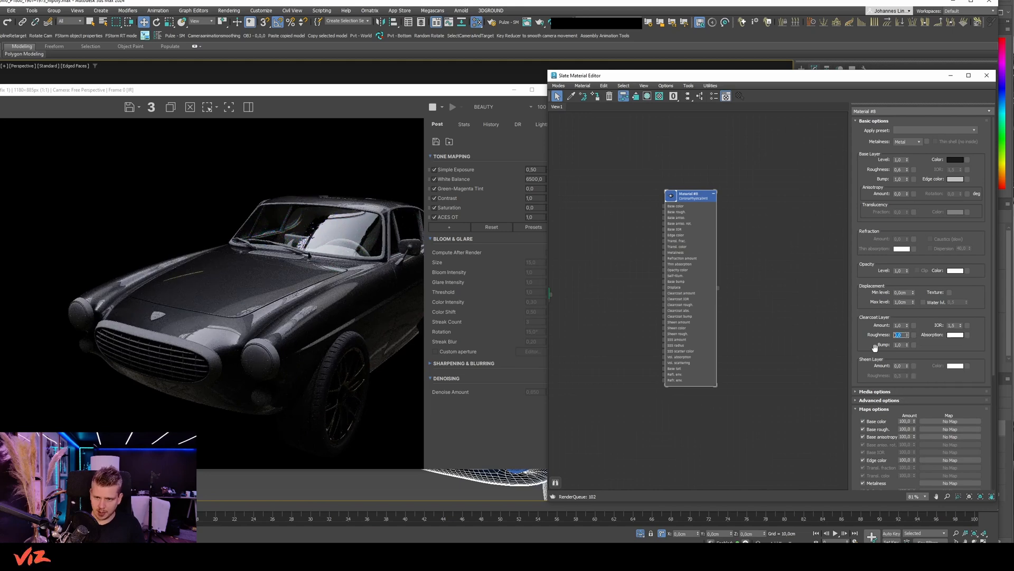
double_click(951, 325)
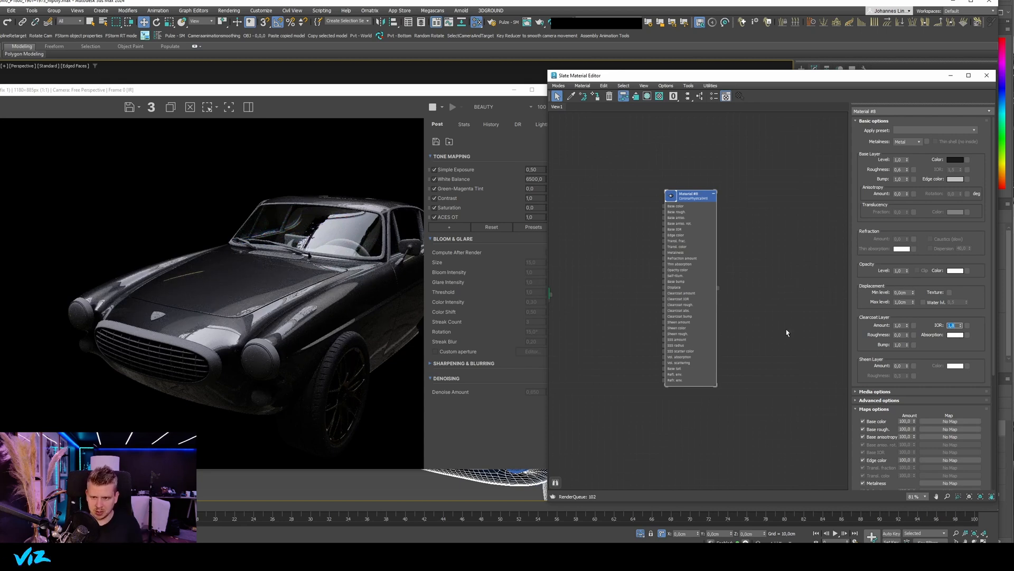
Frame the hood up close in the render and connect a new Noise map to the body material's base bump.
scroll(689, 290, "up", 4)
scroll(689, 288, "up", 1)
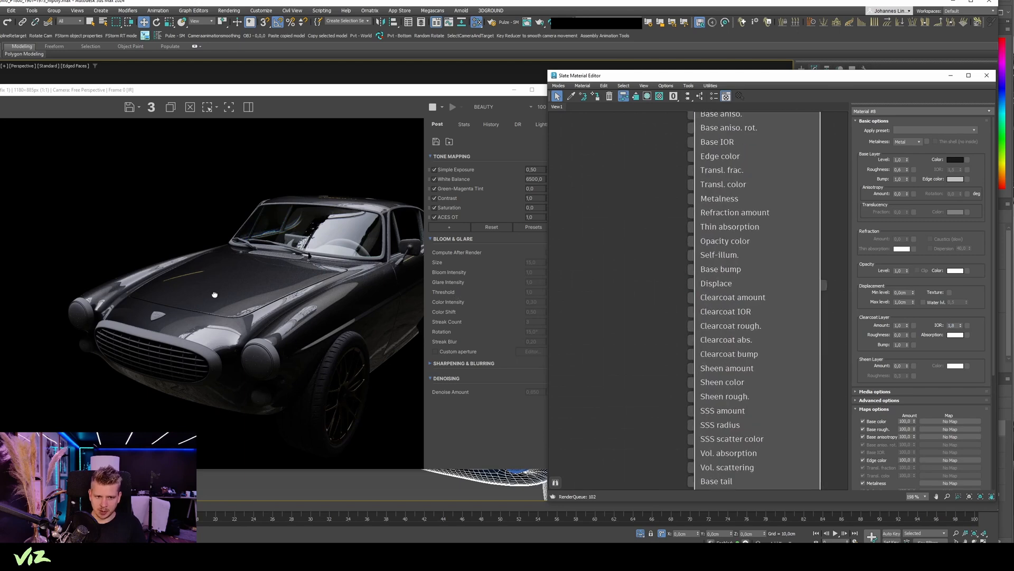
left_click_drag(490, 95, 303, 116)
scroll(473, 313, "up", 5)
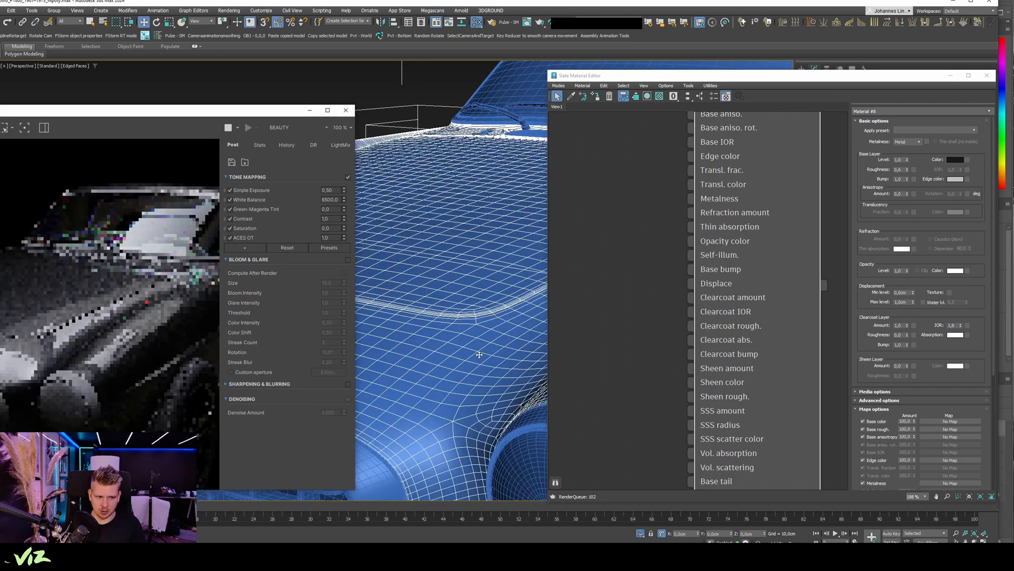
scroll(473, 313, "up", 3)
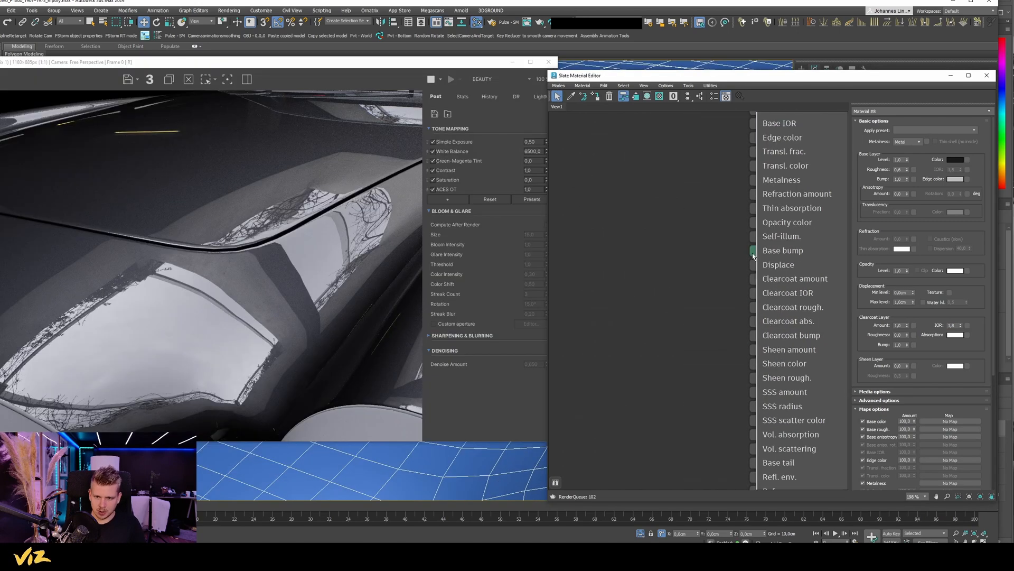
left_click_drag(754, 251, 636, 231)
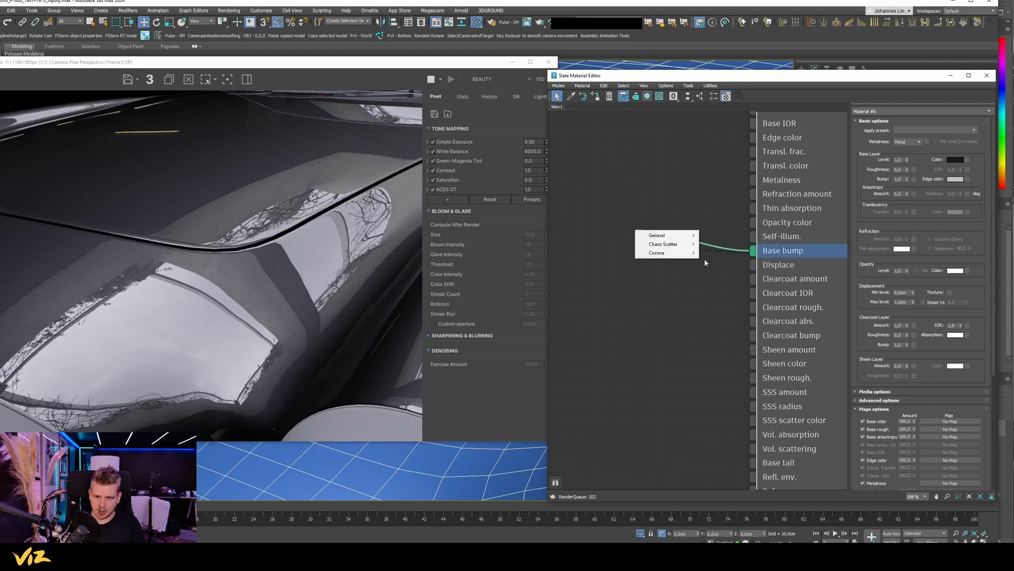
mouse_move(670, 240)
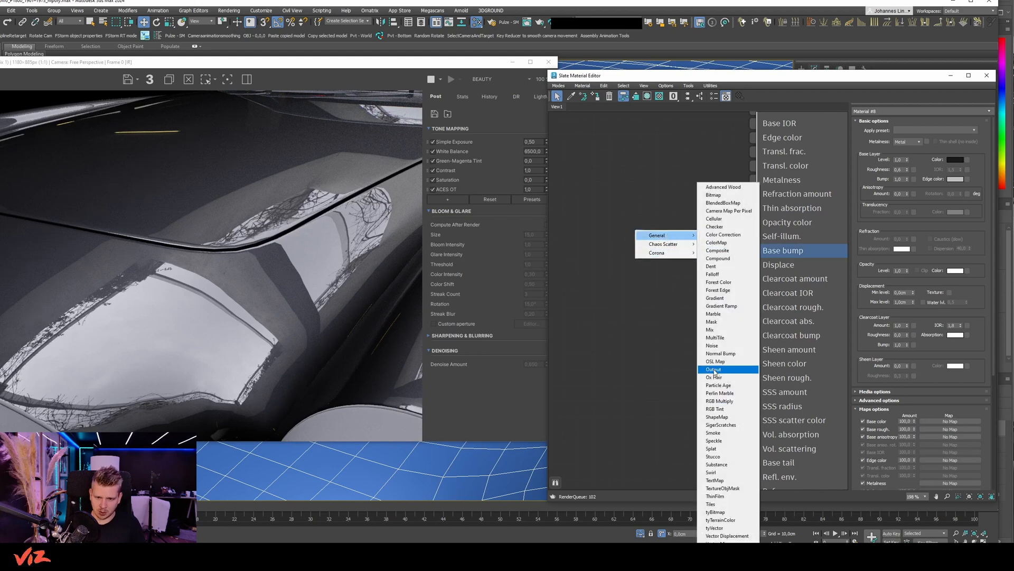
left_click(713, 345)
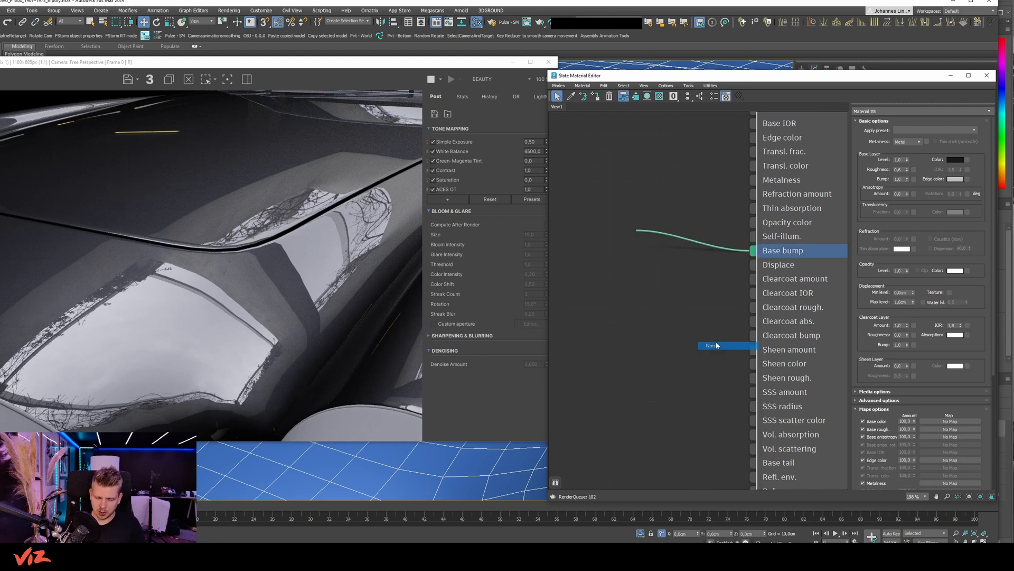
double_click(665, 239)
middle_click_drag(666, 239, 739, 299)
left_click_drag(722, 286, 691, 271)
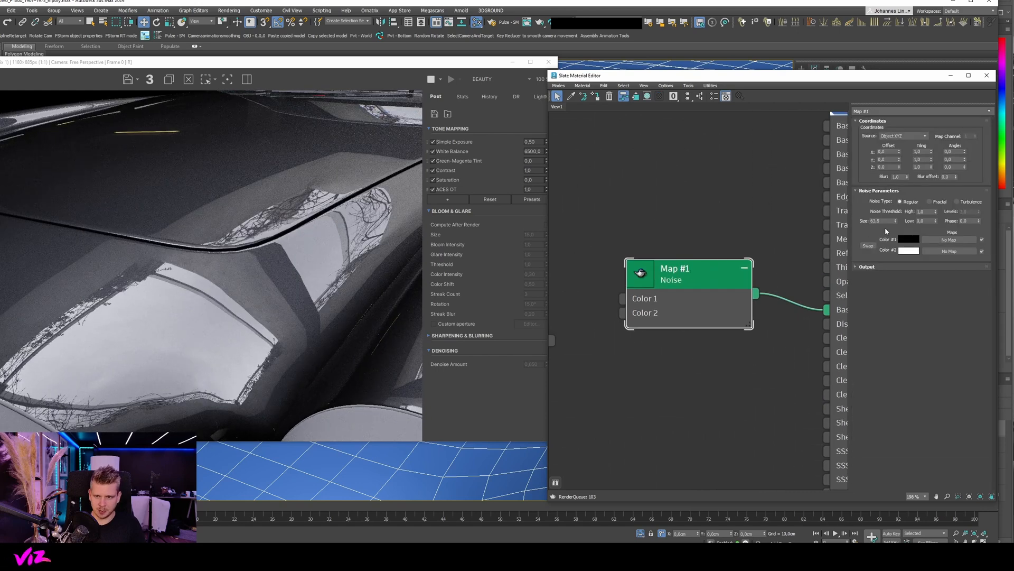
Move the Noise map's connection on the body material from base bump to clearcoat bump.
double_click(740, 252)
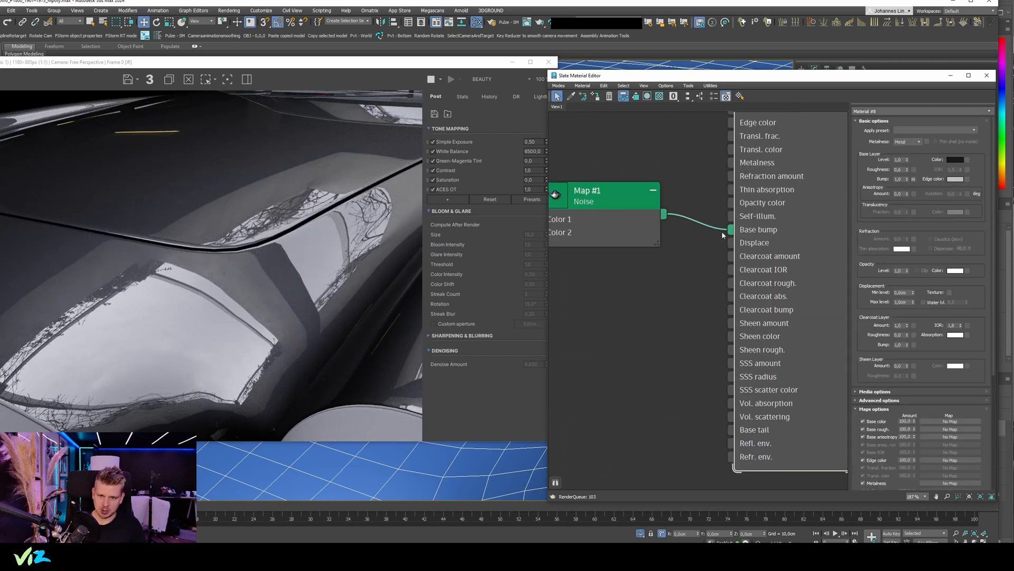
left_click_drag(730, 230, 730, 308)
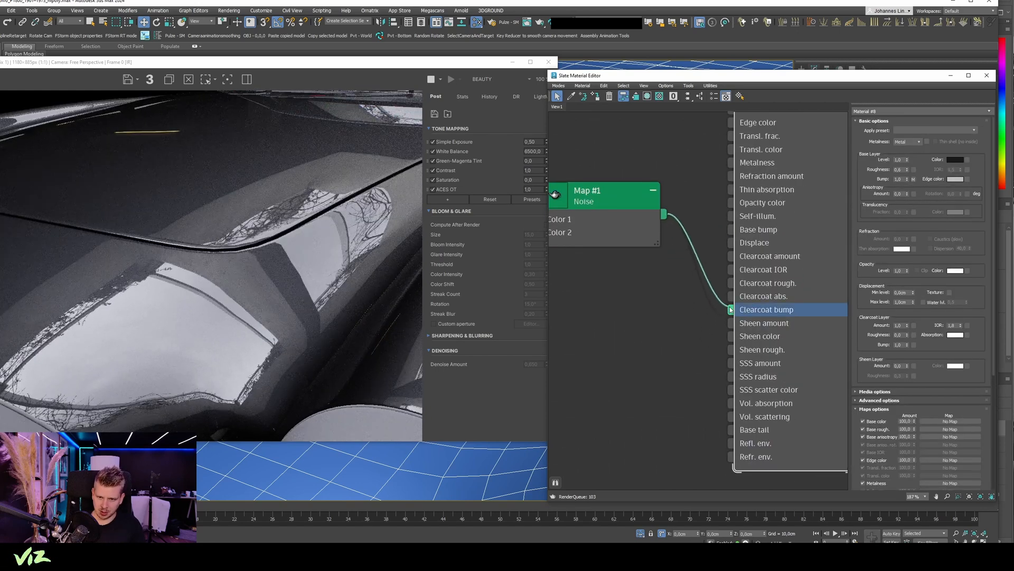
middle_click_drag(680, 194, 745, 227)
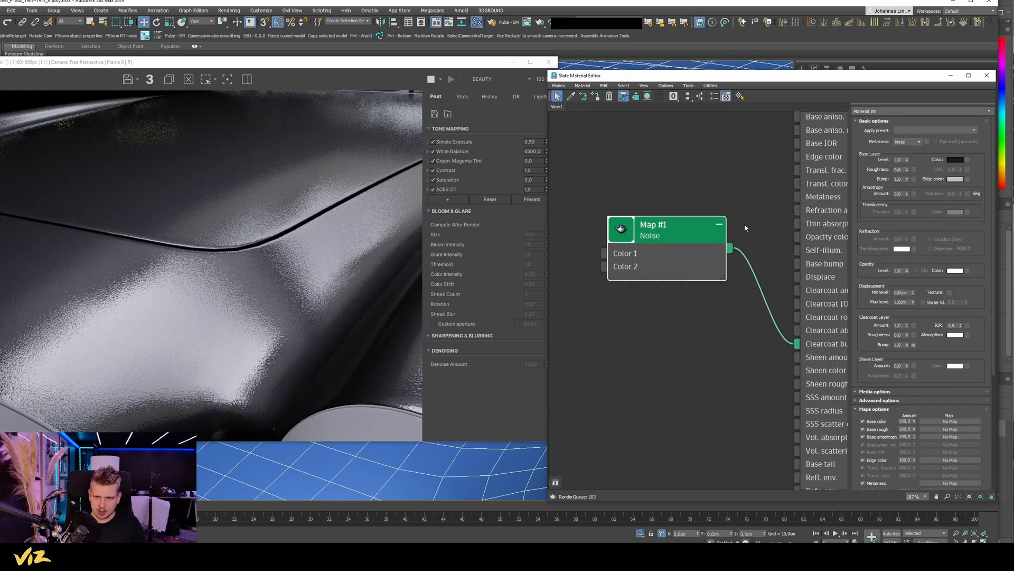
Set the size of the Noise map driving the body paint's clearcoat bump to 3.
double_click(657, 233)
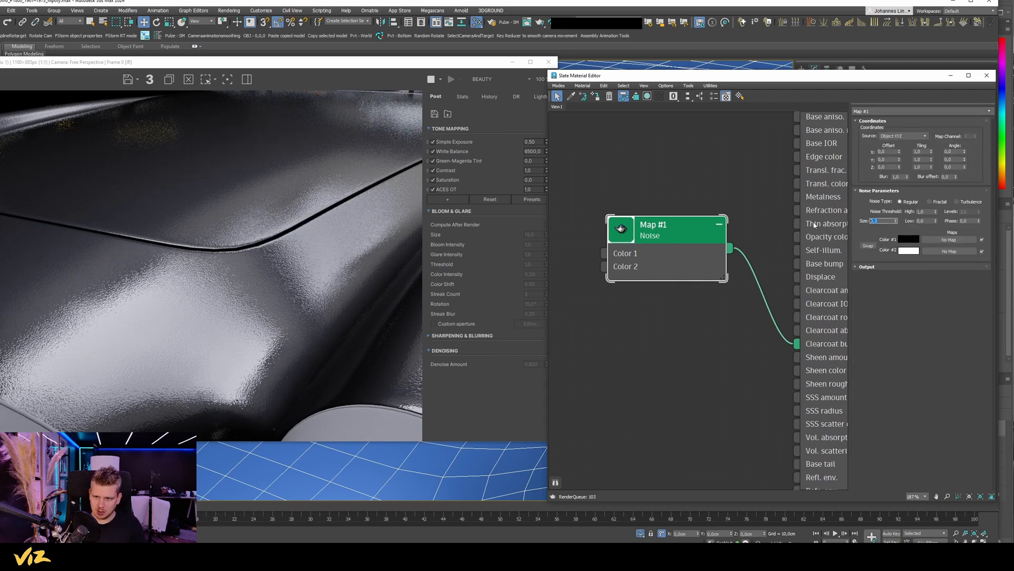
type("3")
key("Return")
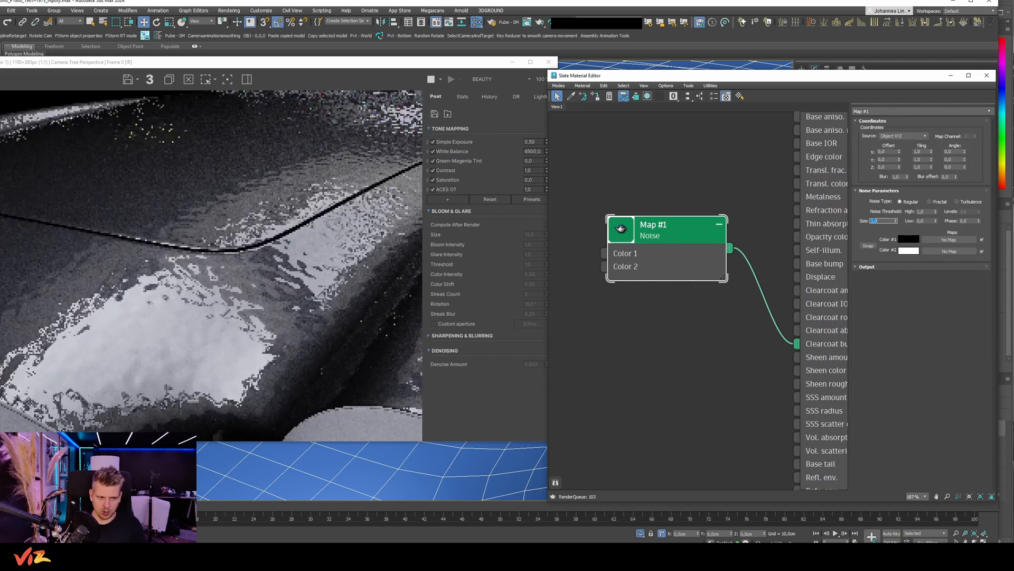
Duplicate the Noise map, feed the copy into the body material's clearcoat bump, and set its size to 0.2.
left_click_drag(680, 231, 665, 202)
mouse_move(666, 202)
left_mouse_down("shift")
mouse_move(651, 306)
mouse_move(794, 345)
left_mouse_up("shift")
double_click(631, 305)
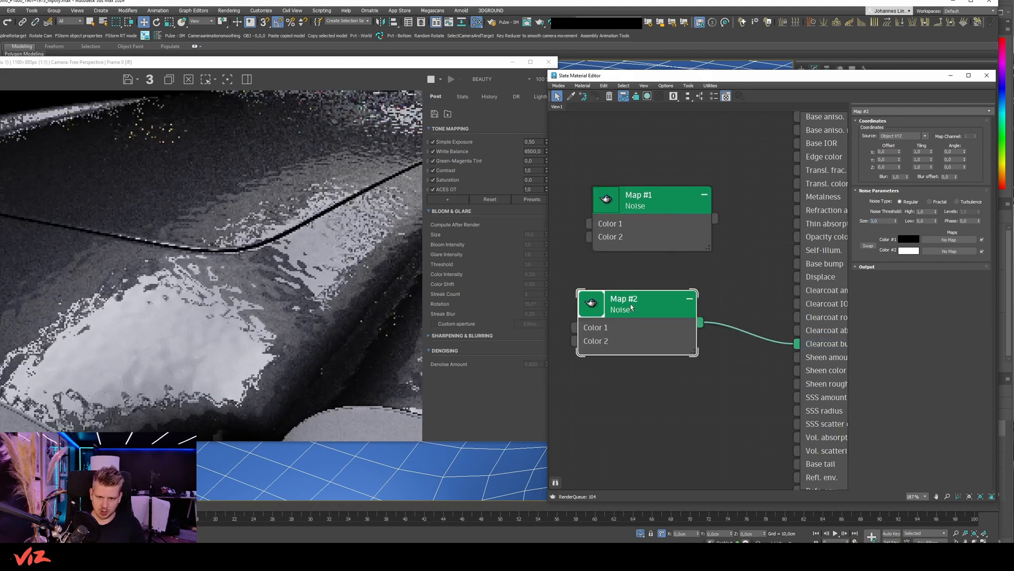
double_click(874, 221)
type("0,2")
key("Return")
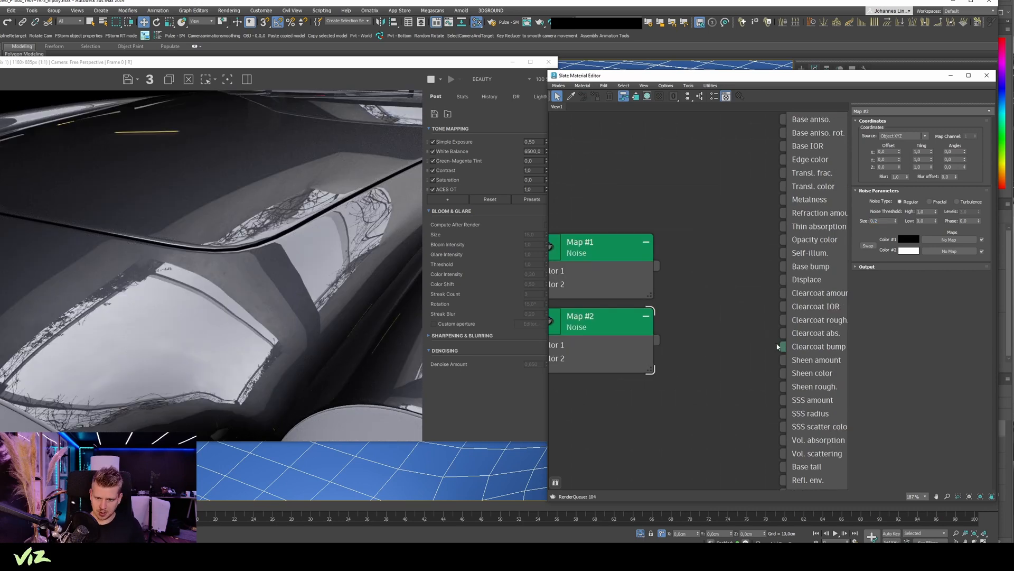
Insert a CoronaMix map on the clearcoat bump, with the size 3 Noise as top layer and the size 0.2 Noise as base.
left_click_drag(778, 347, 704, 269)
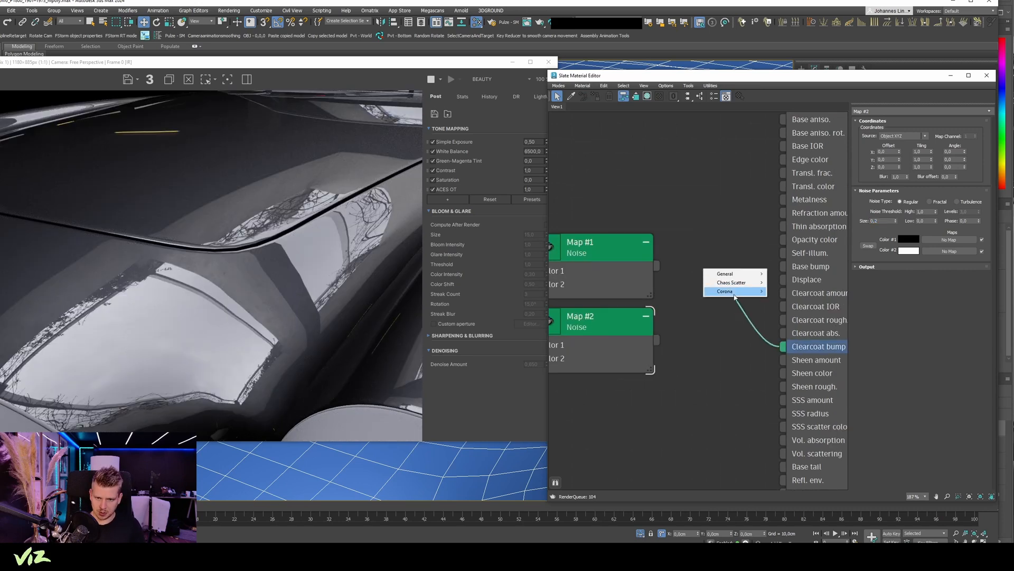
mouse_move(734, 292)
left_click(804, 378)
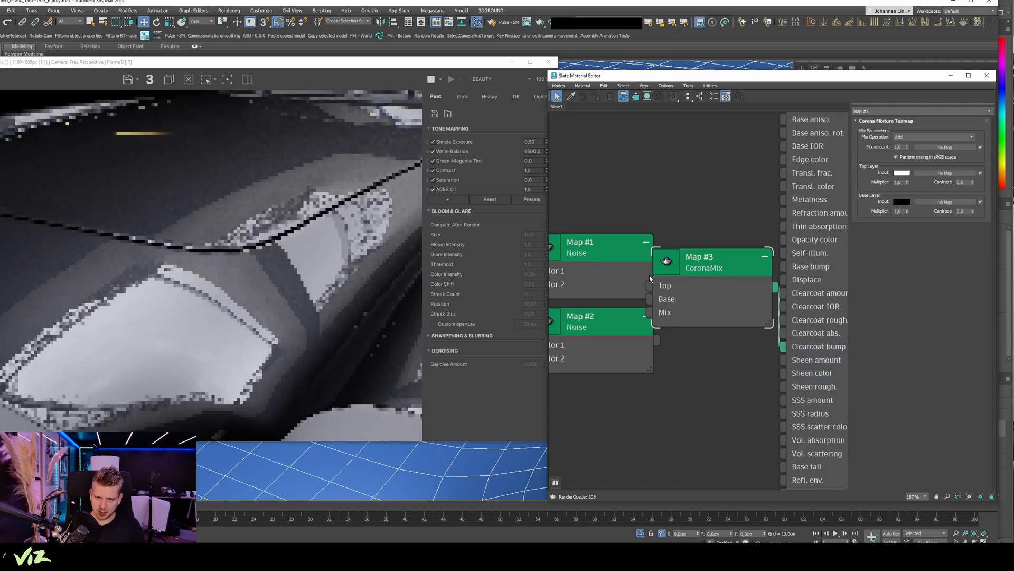
middle_click_drag(614, 236, 723, 259)
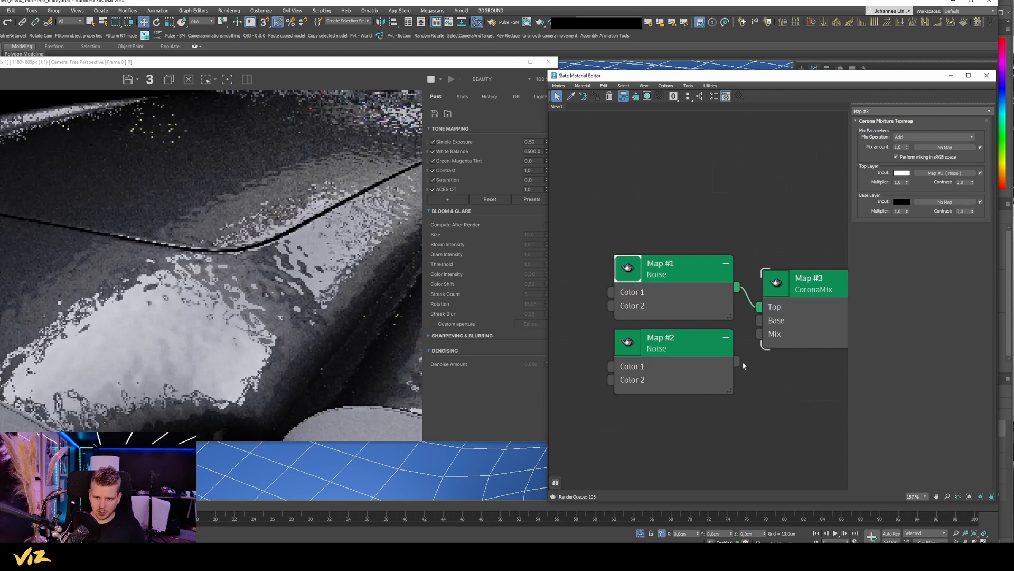
left_click_drag(738, 361, 758, 321)
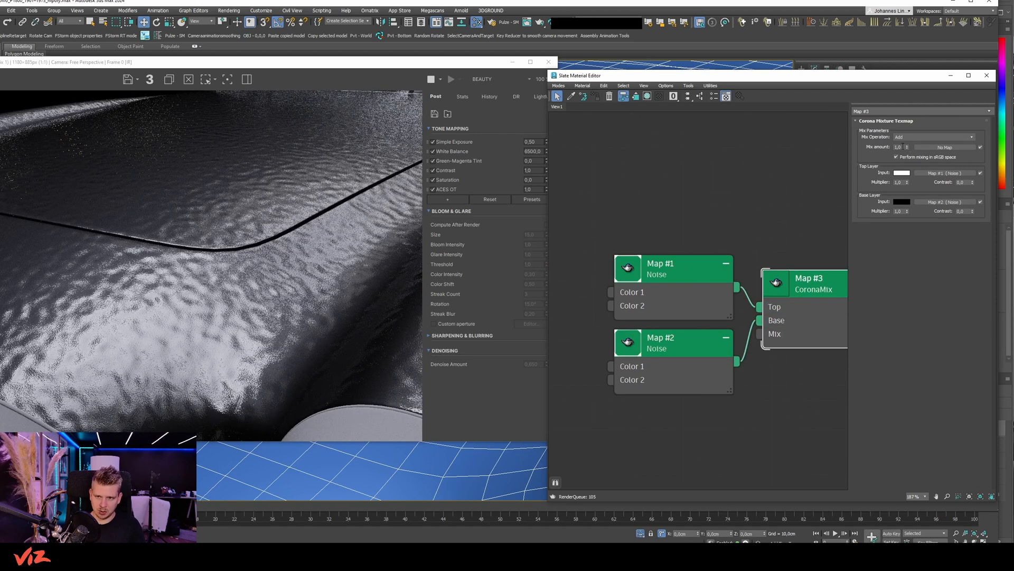
Set the CoronaMix operation to Mix, try a mix amount of 0, and settle on 0.3.
left_click(907, 138)
left_click(906, 175)
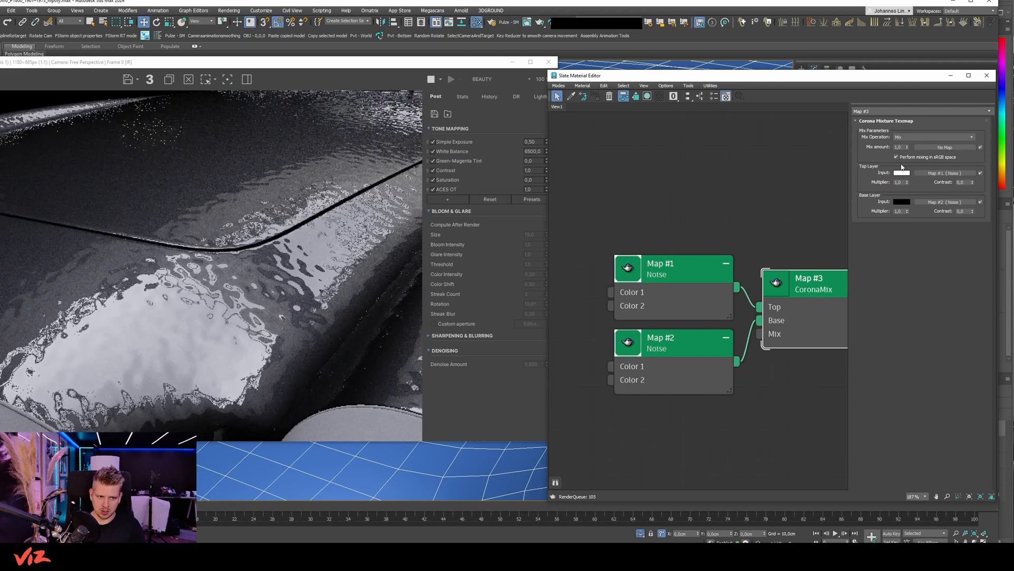
type("0")
key("Return")
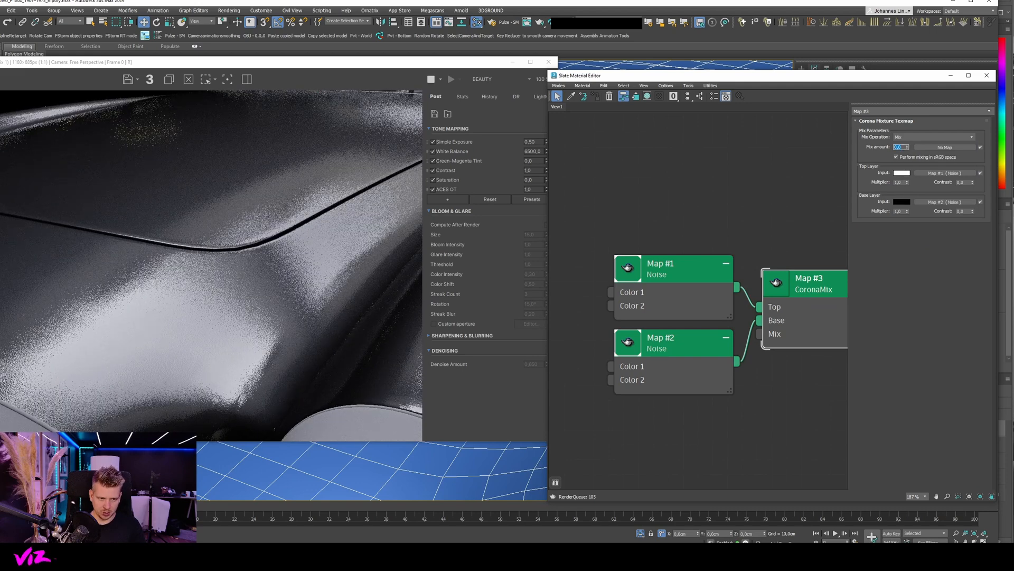
type("0,3")
key("Return")
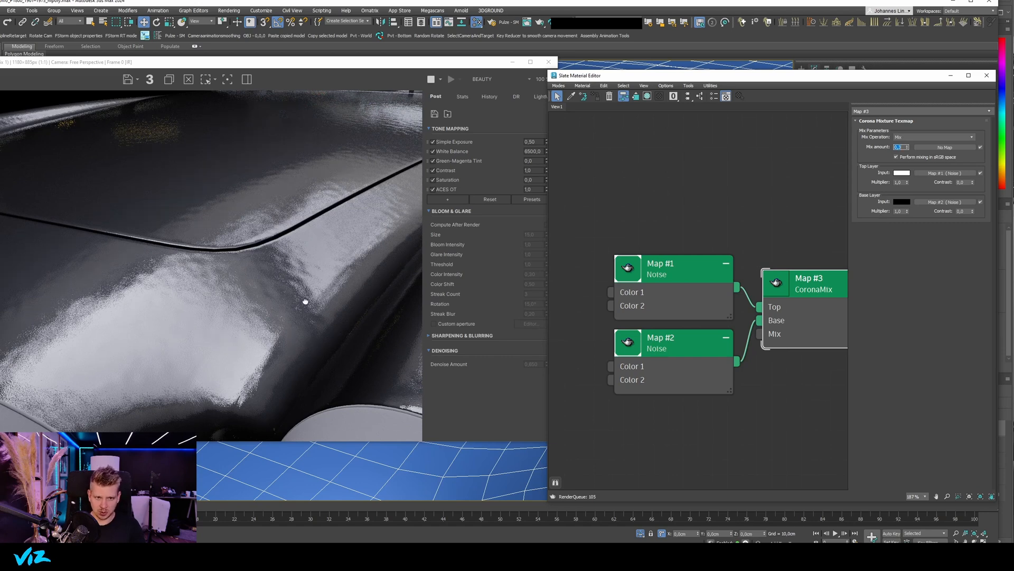
Move the CoronaMix node clear of the body material and set the material's clearcoat bump to 0.05, checking the reflections up close.
middle_click_drag(828, 293, 628, 294)
left_click_drag(658, 277, 597, 337)
middle_click_drag(694, 254, 696, 341)
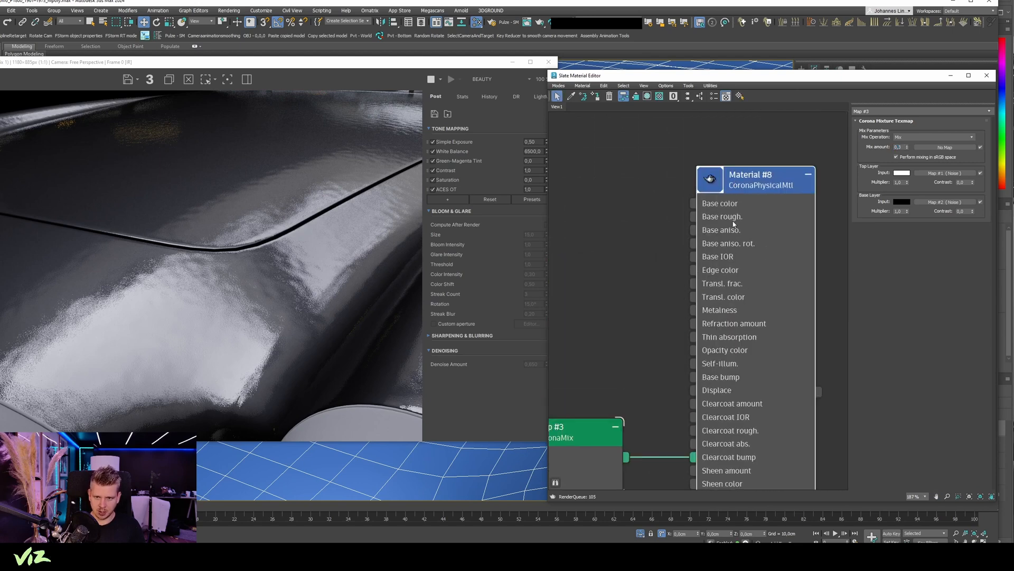
middle_click_drag(663, 432, 674, 374)
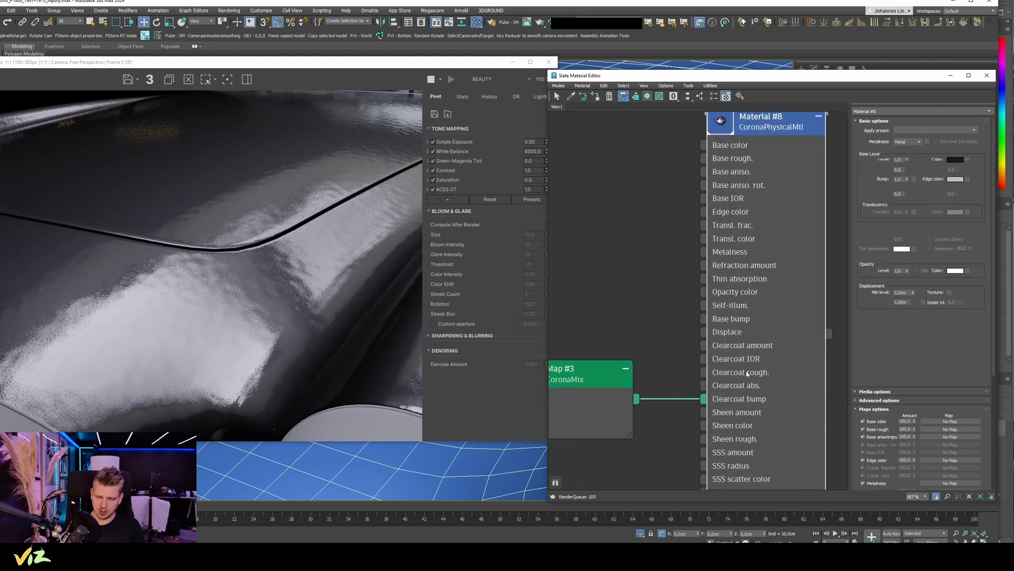
scroll(866, 364, "down", 8)
scroll(870, 435, "up", 3)
type(",05")
key("Return")
scroll(308, 306, "up", 2)
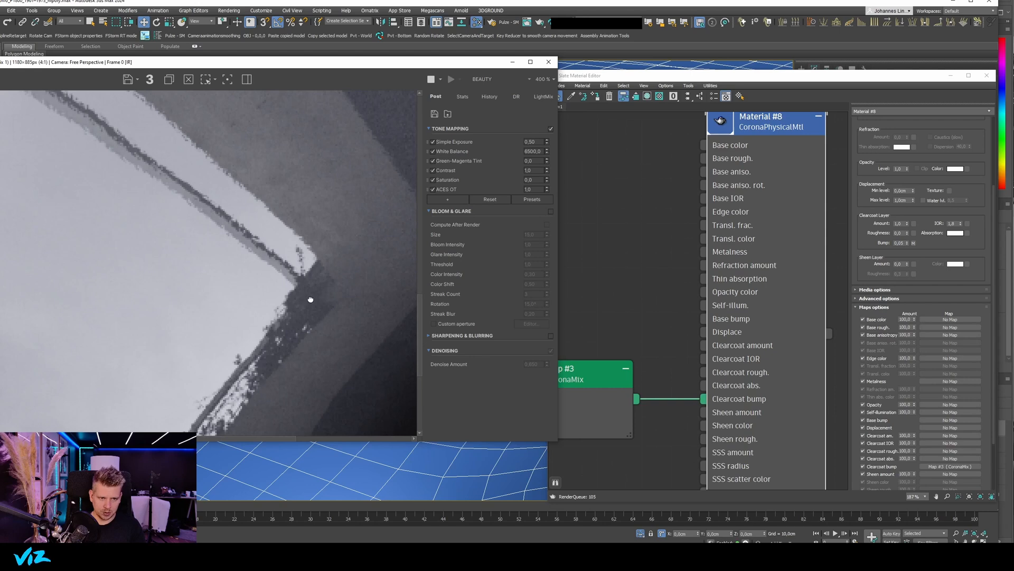
Set the body material's clearcoat bump to 0.03 and view the whole hood reflection in the render.
double_click(901, 243)
type(",03")
key("Return")
scroll(235, 272, "down", 2)
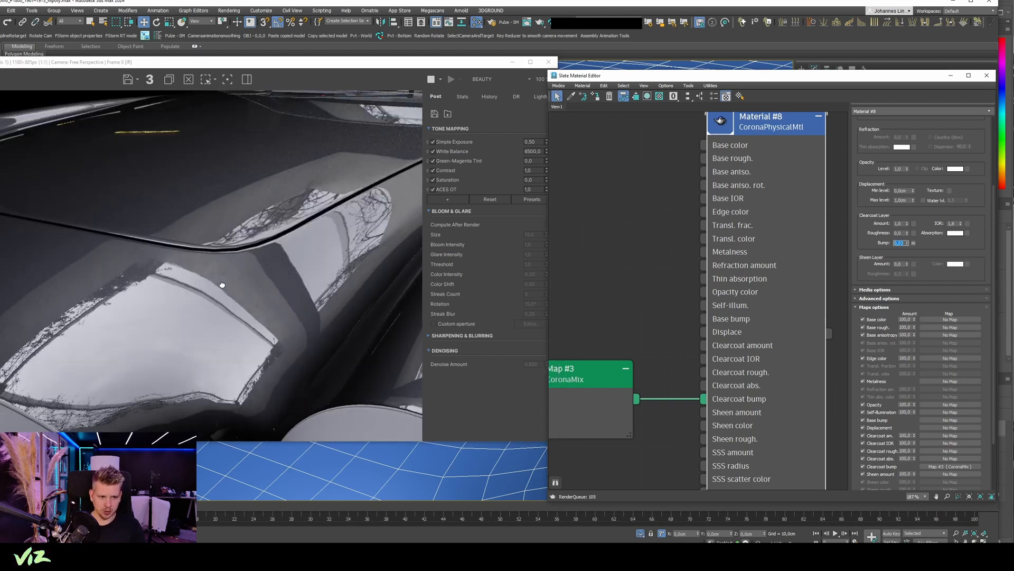
Compare CoronaMix mix amounts of 0.5 and 1 on the magnified hood reflection, returning to 0.5.
scroll(222, 284, "up", 2)
middle_click_drag(565, 385, 640, 372)
double_click(640, 372)
type("0,5")
key("Return")
type("1")
key("Return")
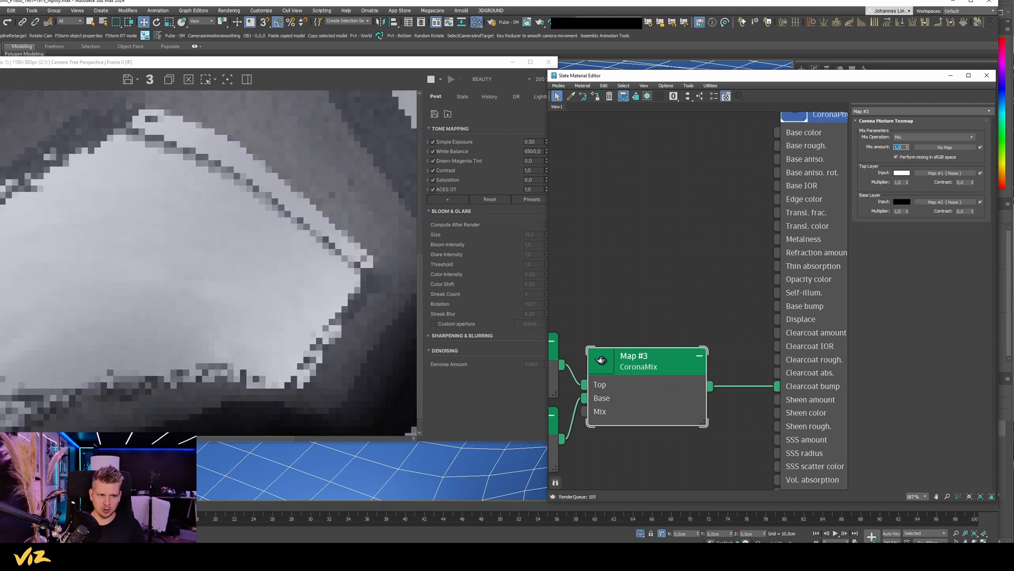
type("0,5")
key("Return")
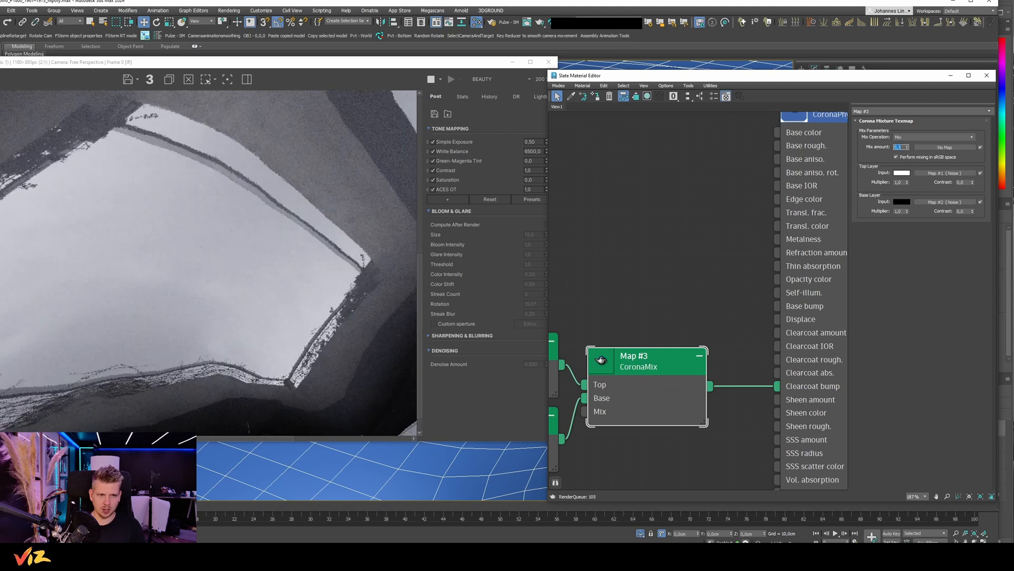
Try a CoronaMix mix amount of 0.3, settle on 0.4, and inspect the hood reflections in the render.
left_click(419, 211)
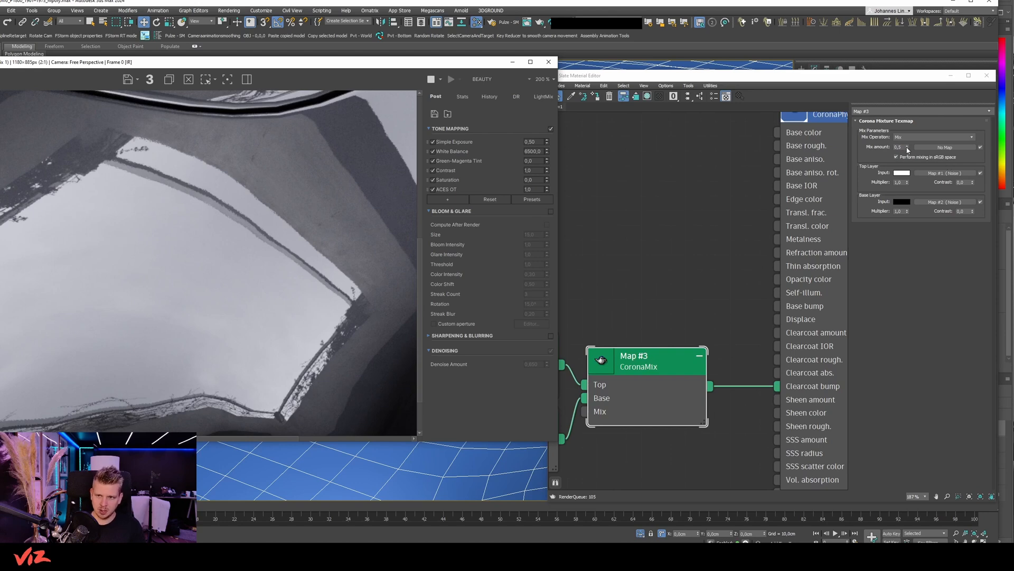
left_click(862, 153)
type(",3")
key("Return")
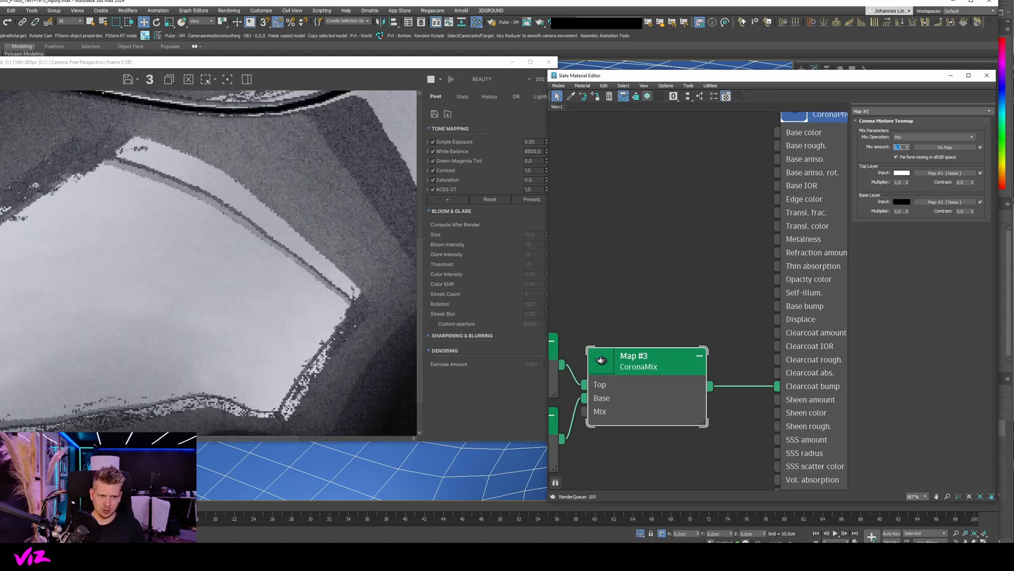
type(",4")
key("Return")
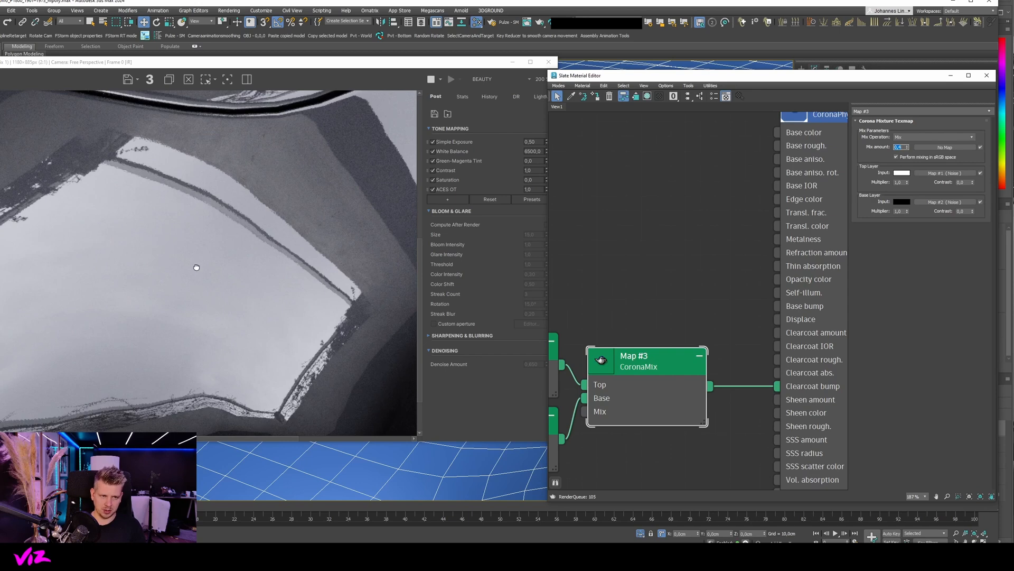
scroll(196, 267, "down", 2)
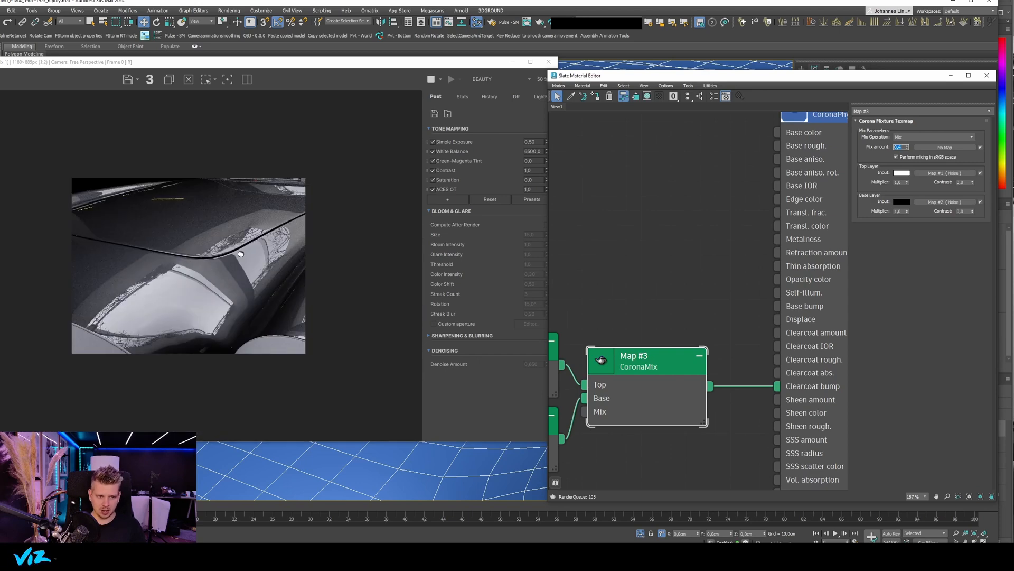
scroll(242, 266, "up", 2)
left_click(280, 261)
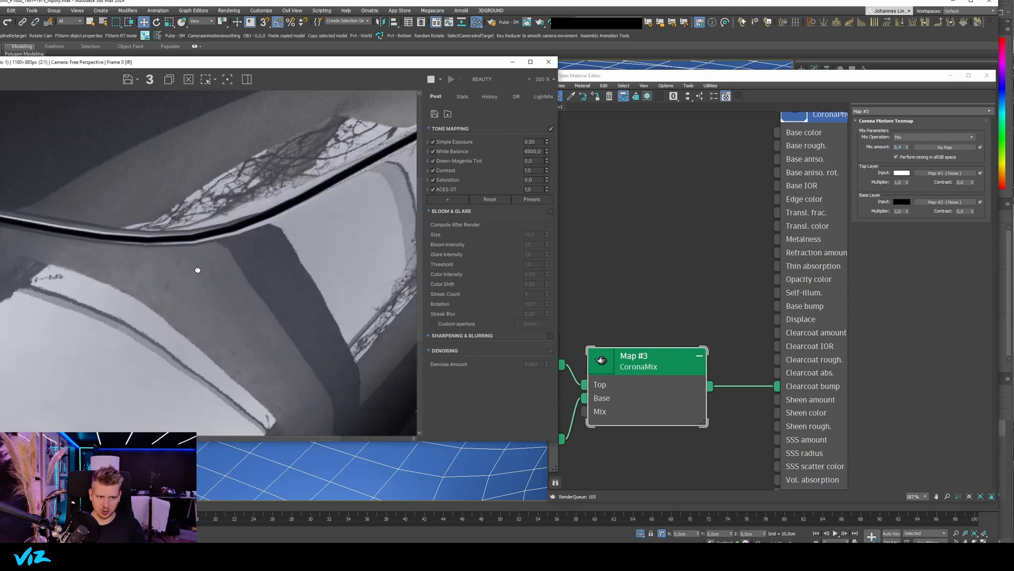
scroll(164, 266, "down", 1)
Try a TurboSmooth modifier directly on the selected car objects and check the hood reflections in the render.
left_click_drag(348, 64, 142, 64)
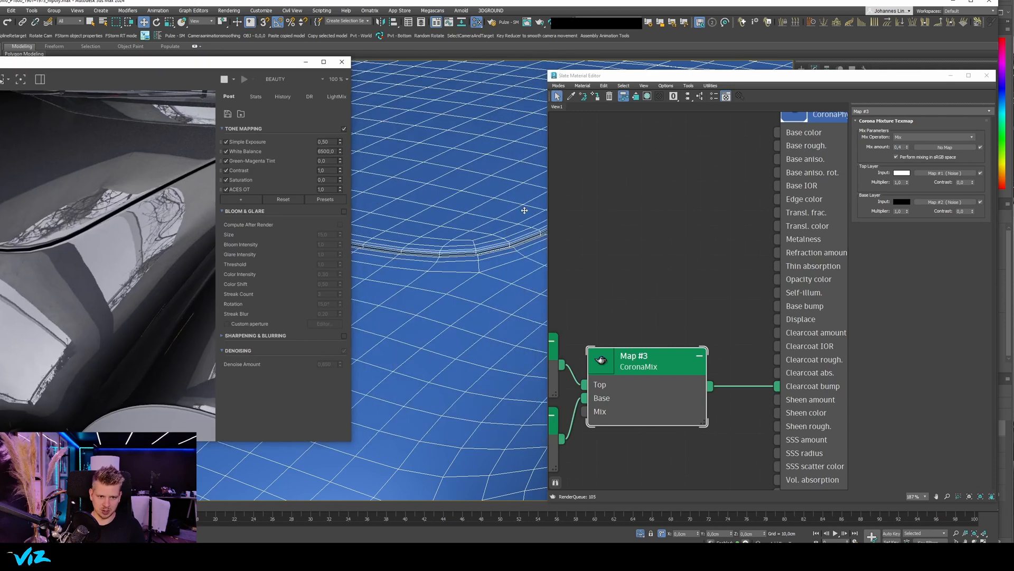
left_click_drag(687, 75, 686, 315)
left_click(819, 91)
type("tu")
key("Return")
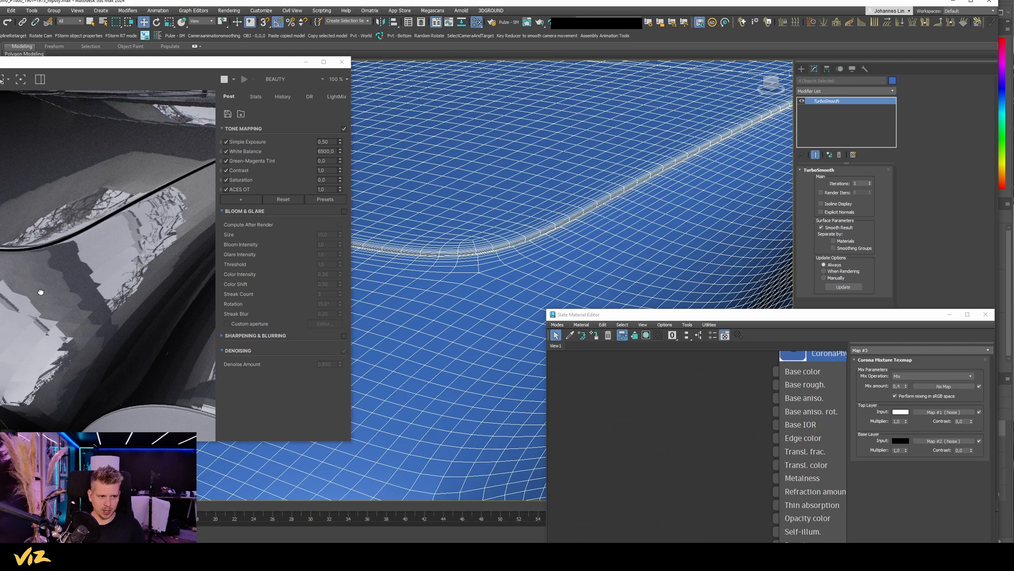
left_click_drag(132, 64, 269, 39)
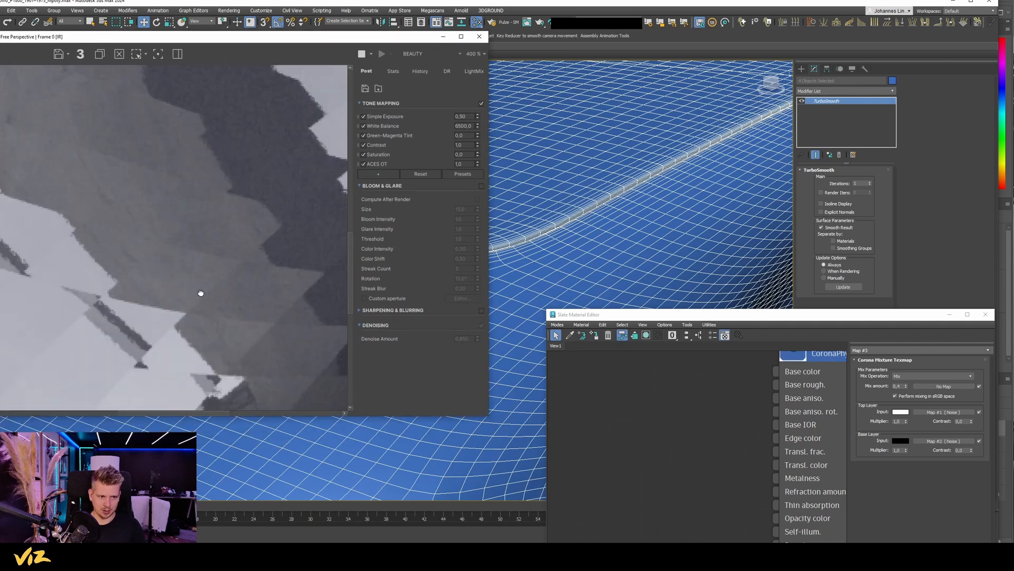
Apply a MeshSmooth modifier to the selected car objects and convert them to Editable Poly.
left_click(833, 91)
type("mesh")
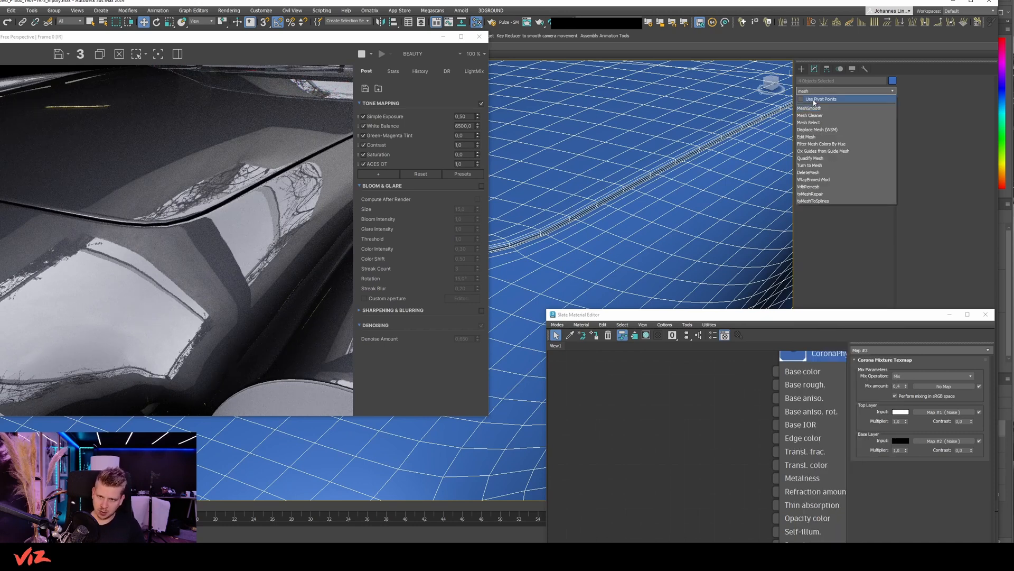
left_click(812, 109)
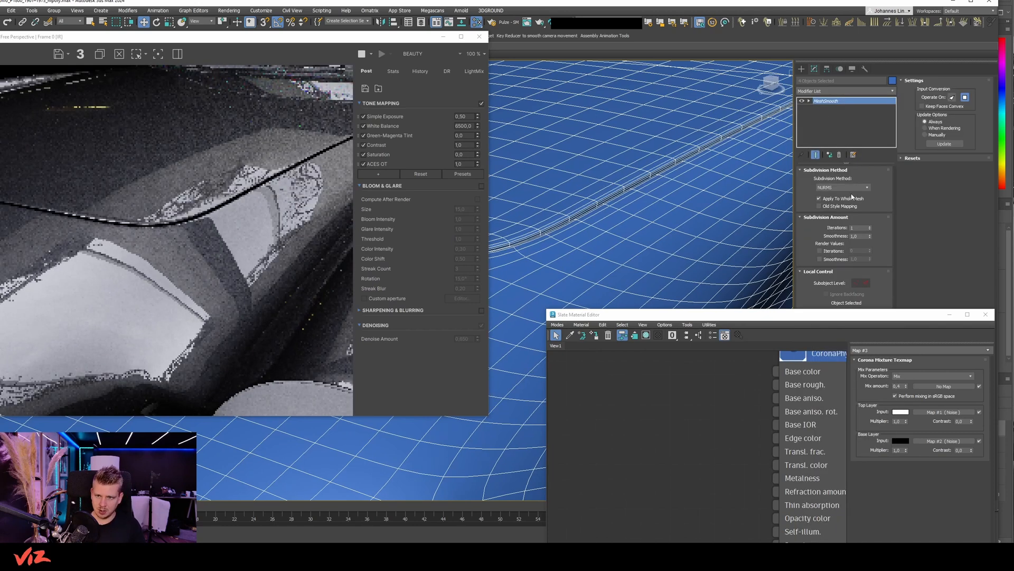
right_click(643, 204)
mouse_move(676, 317)
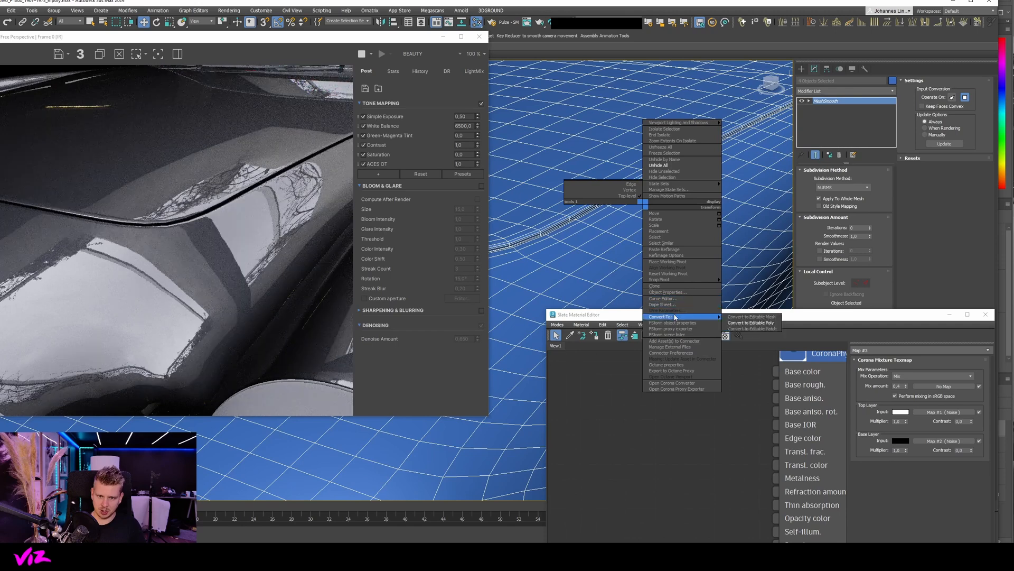
left_click(751, 322)
Add a TurboSmooth modifier to the converted car objects and inspect the hood and headlight area in the render.
left_click(838, 91)
type("tu")
key("Return")
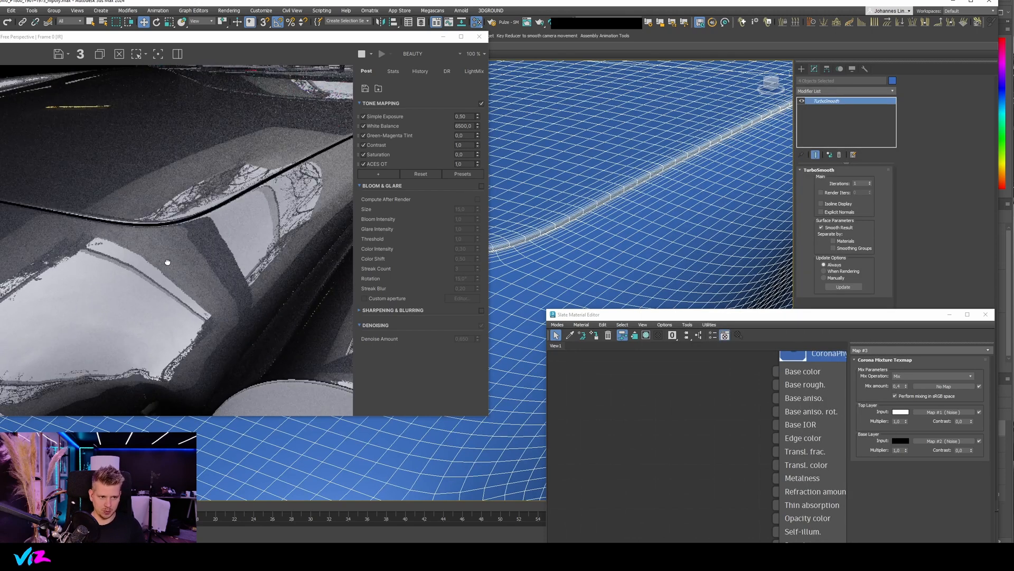
scroll(163, 245, "up", 4)
scroll(163, 245, "down", 4)
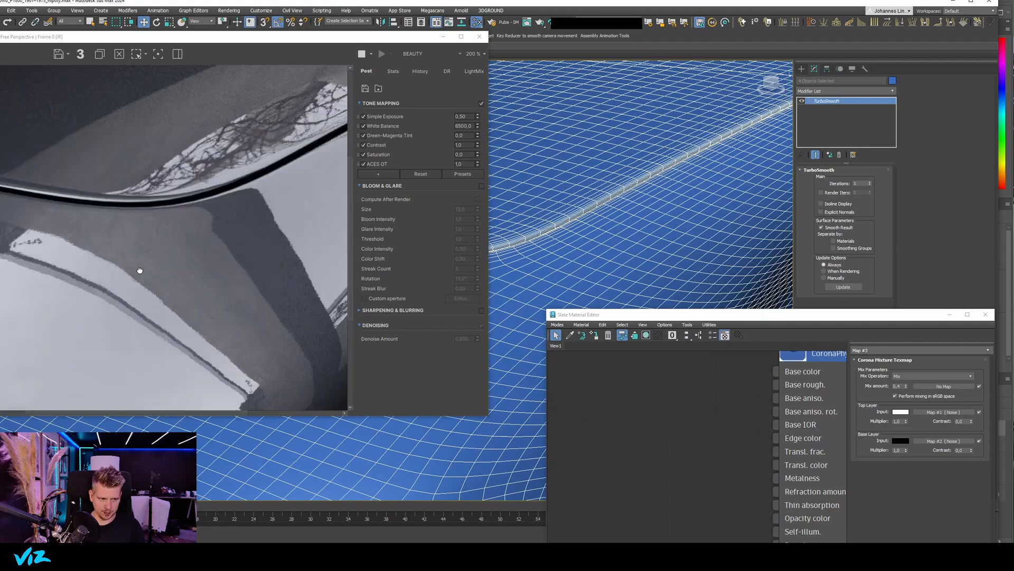
middle_click_drag(481, 238, 563, 194)
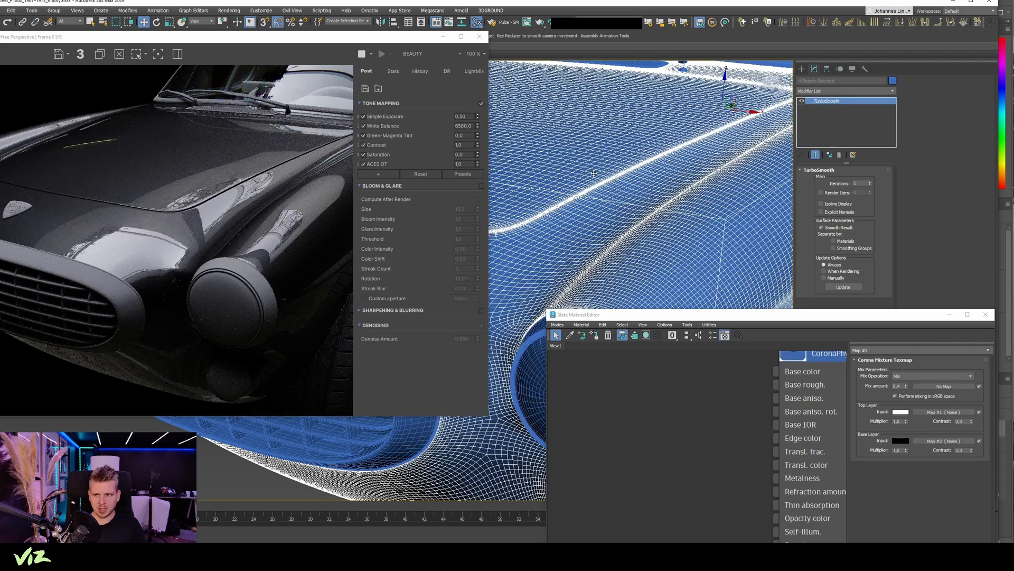
scroll(601, 166, "up", 2)
mouse_move(601, 166)
middle_mouse_down()
mouse_move(590, 190)
mouse_move(600, 164)
middle_mouse_up()
scroll(599, 173, "up", 2)
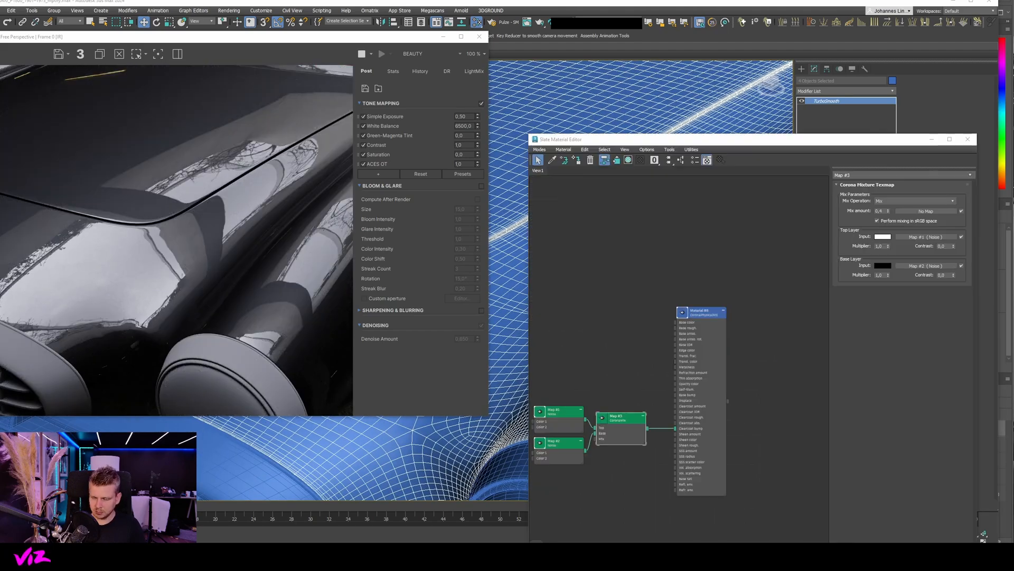
Place the dirt texture Dirt_No1_140x140CM.jpg as a Corona Bitmap node above the Noise maps and preview its image.
middle_click_drag(650, 370, 707, 352)
scroll(646, 344, "up", 2)
left_click_drag(560, 388, 627, 306)
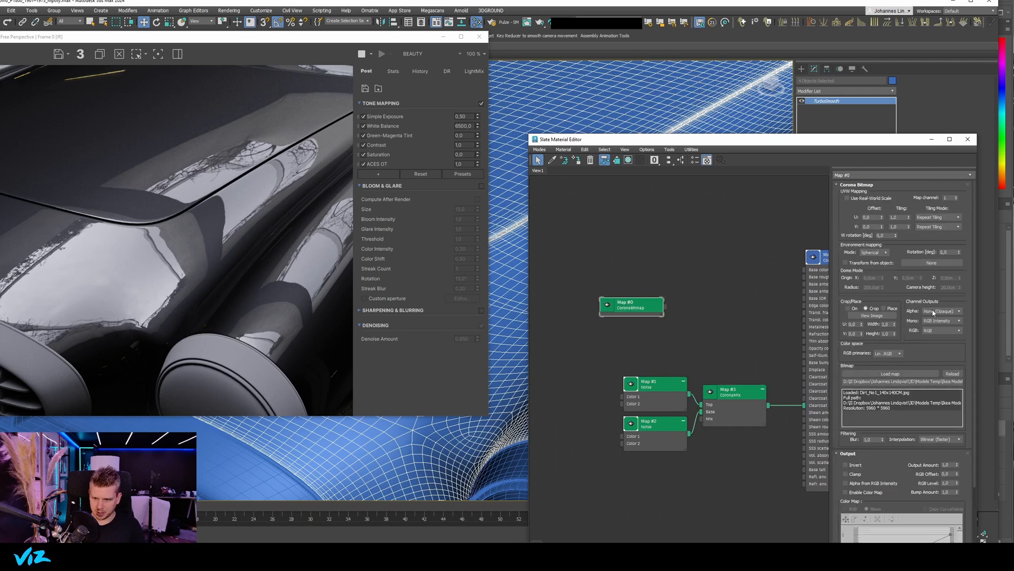
left_click(871, 315)
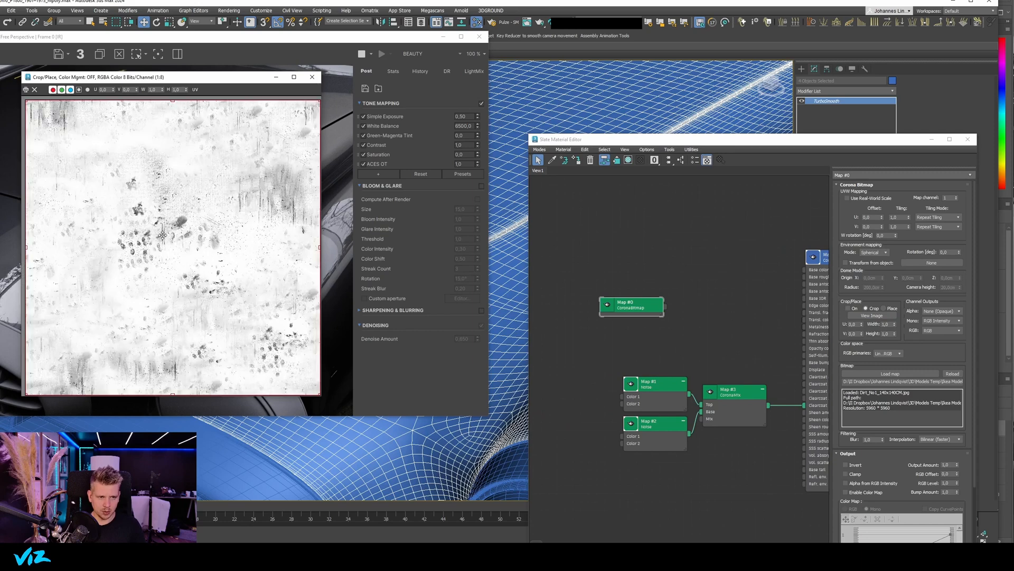
left_click(312, 77)
scroll(599, 315, "up", 3)
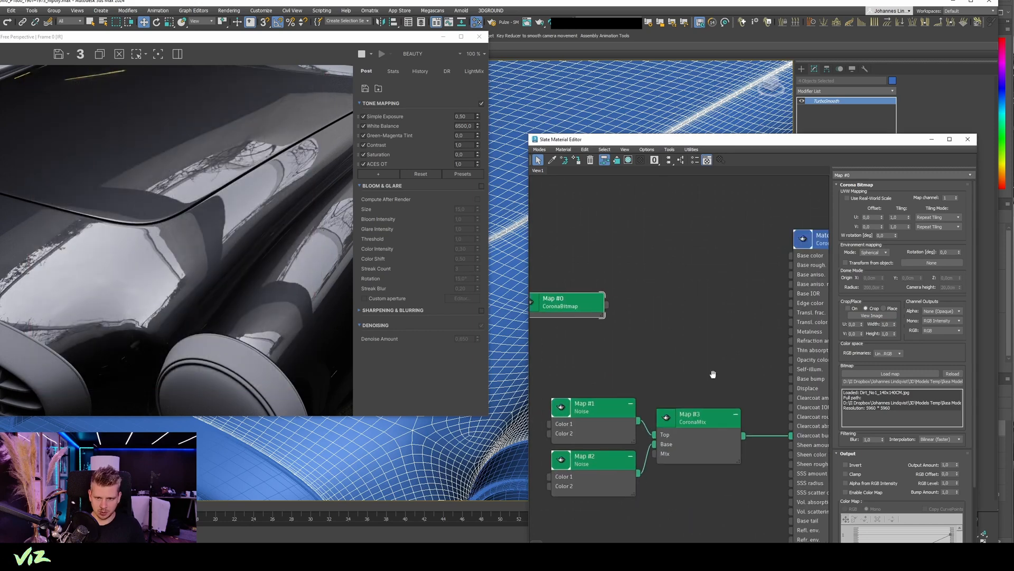
Connect the dirt bitmap directly to the clearcoat roughness input of Material #8.
scroll(713, 420, "up", 1)
left_click_drag(674, 453, 675, 495)
scroll(702, 419, "up", 2)
mouse_move(737, 436)
middle_mouse_down()
mouse_move(697, 423)
mouse_move(728, 428)
middle_mouse_up()
left_click_drag(756, 435, 661, 336)
mouse_move(683, 358)
key("Escape")
left_click_drag(593, 295, 756, 434)
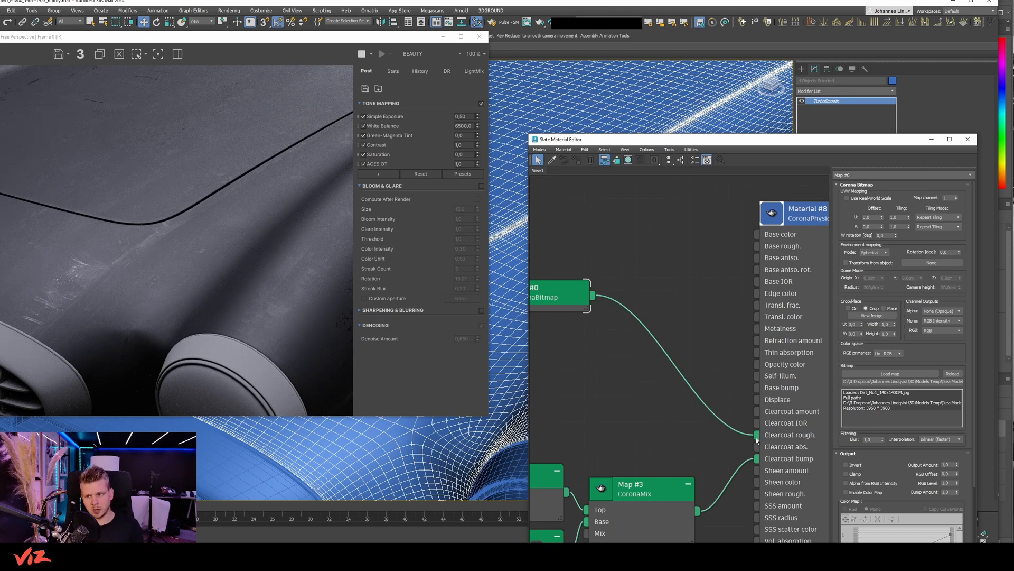
Add a CoronaTriplanar map to the clearcoat roughness of Material #8 and feed the dirt bitmap into its X input.
left_click_drag(756, 438, 690, 368)
mouse_move(681, 363)
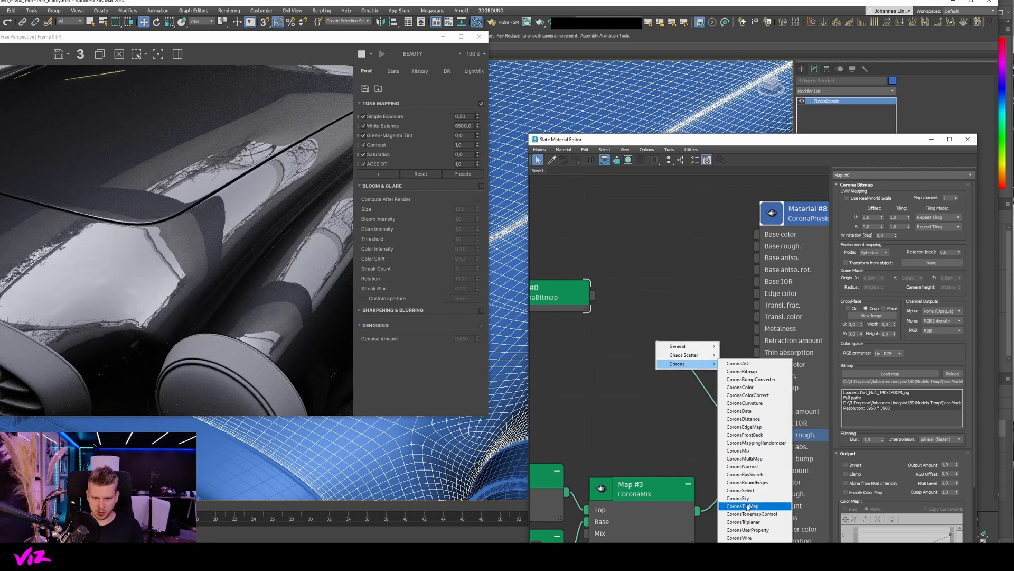
left_click(750, 522)
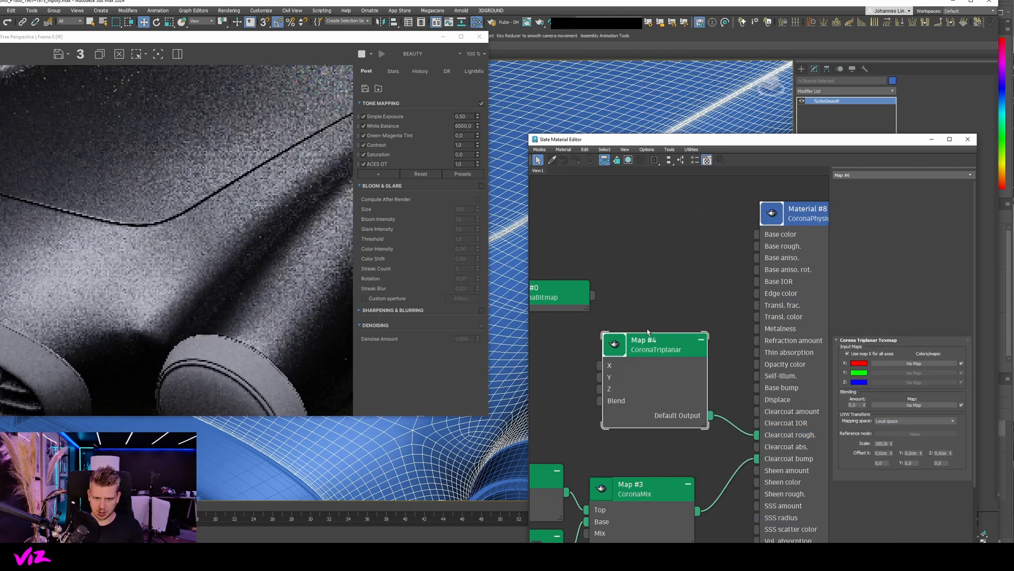
left_click_drag(649, 338, 636, 284)
middle_click_drag(575, 301, 629, 300)
left_click_drag(622, 301, 696, 311)
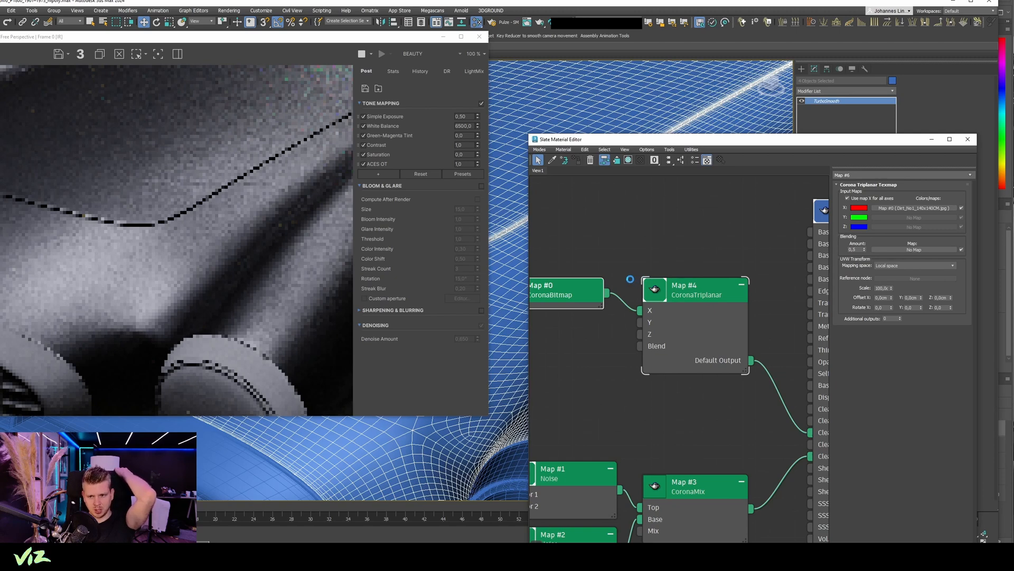
Try real-world scale on the dirt bitmap, switch it off again, and test a U tiling of 2.
double_click(575, 297)
left_click(873, 199)
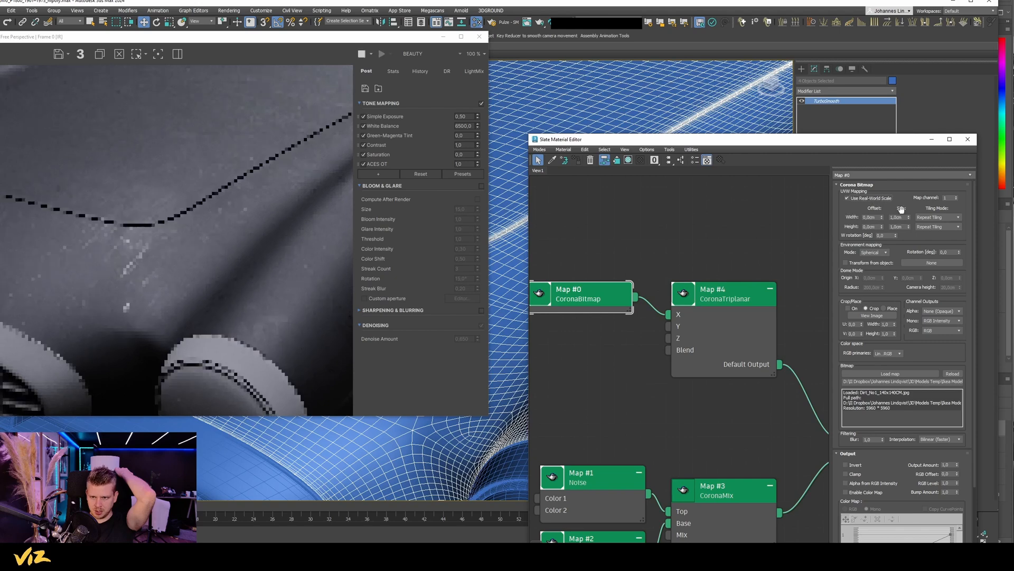
left_click(865, 199)
double_click(725, 287)
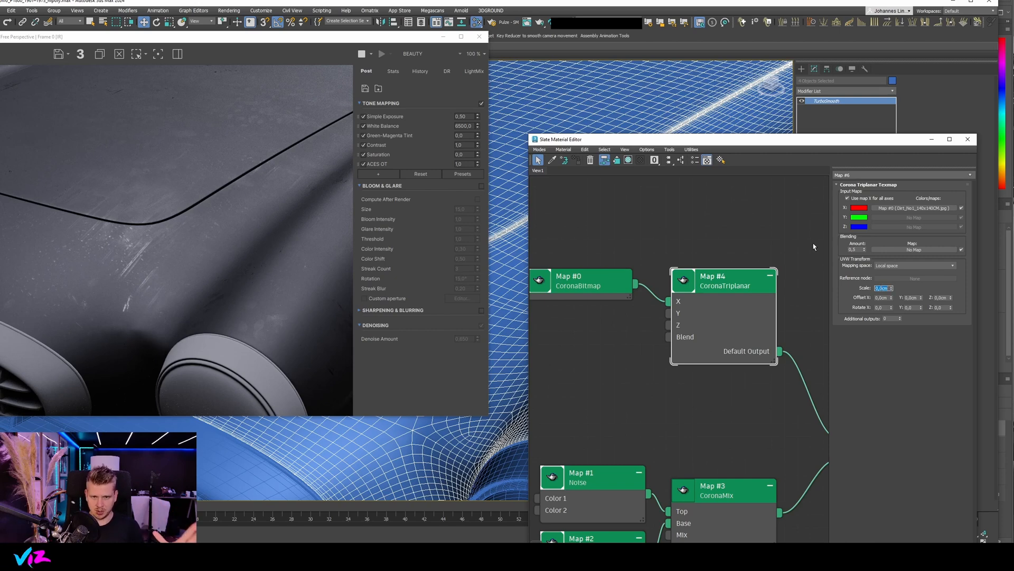
double_click(591, 278)
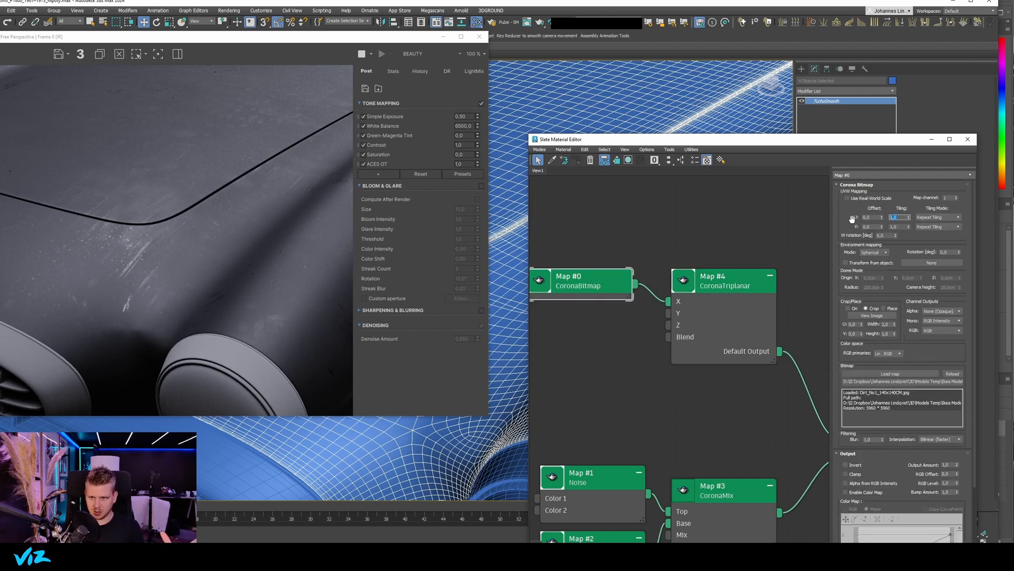
type("2")
key("Return")
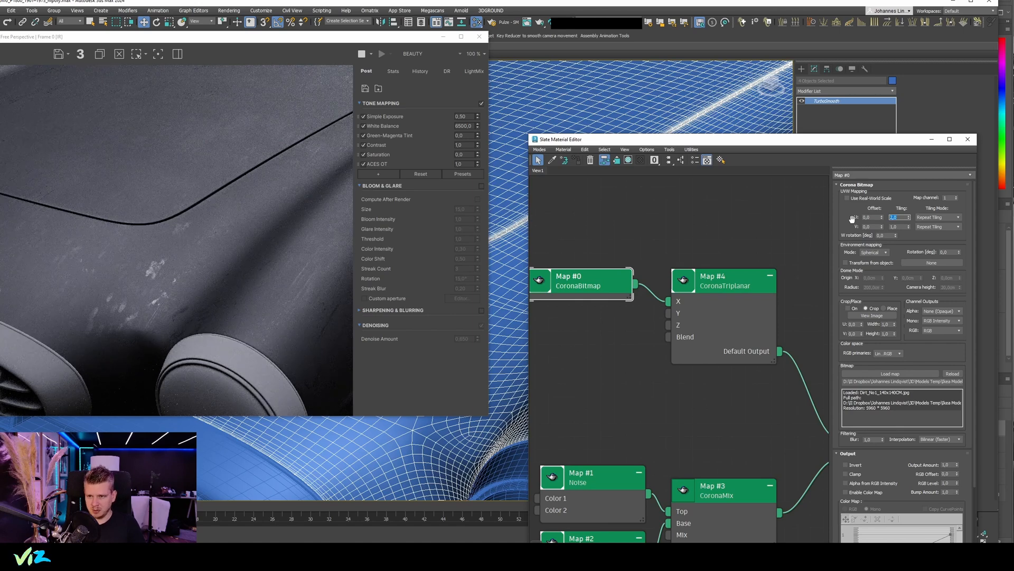
Try real-world scale on the dirt bitmap with a 2 cm width and height, and switch it off again.
left_click(871, 199)
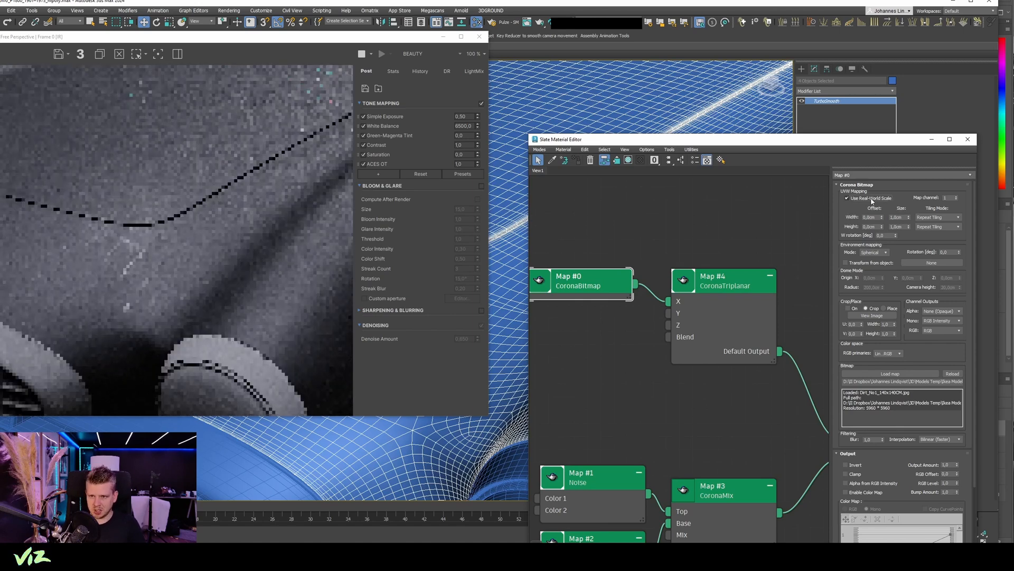
key("Tab")
type("2")
key("Return")
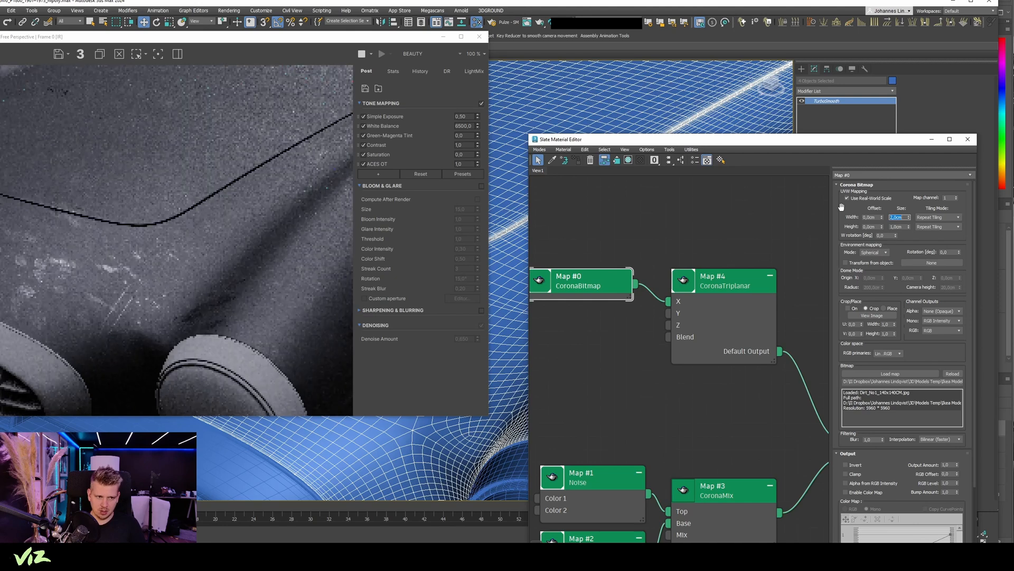
key("Tab")
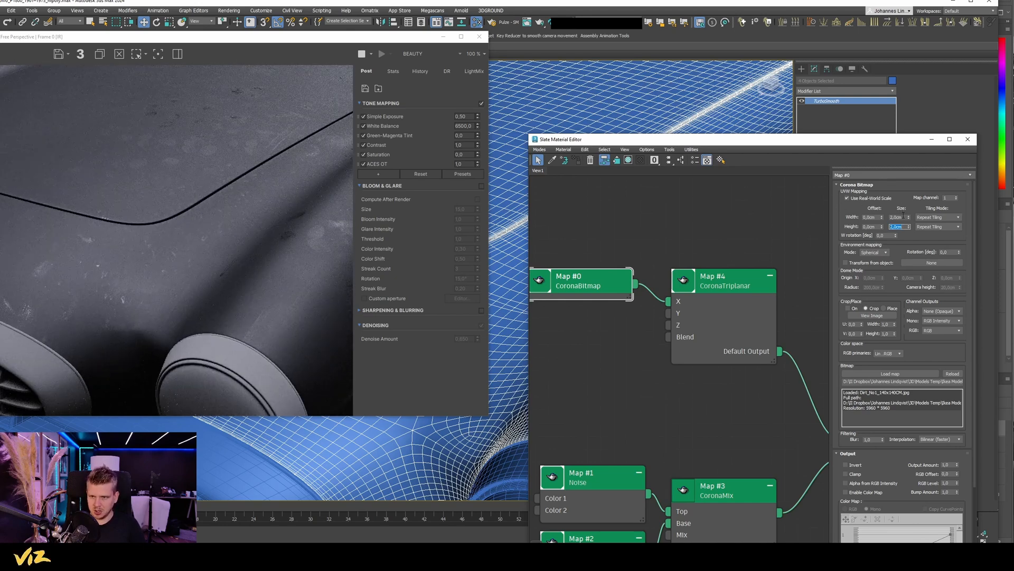
left_click(875, 199)
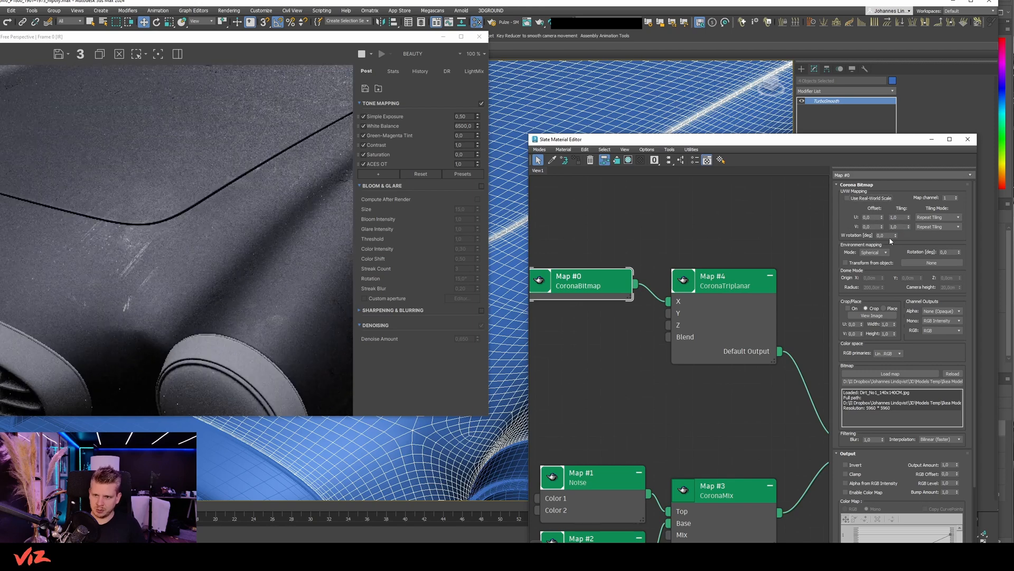
Reduce the scale of the triplanar dirt mapping, entering 60 cm.
double_click(711, 286)
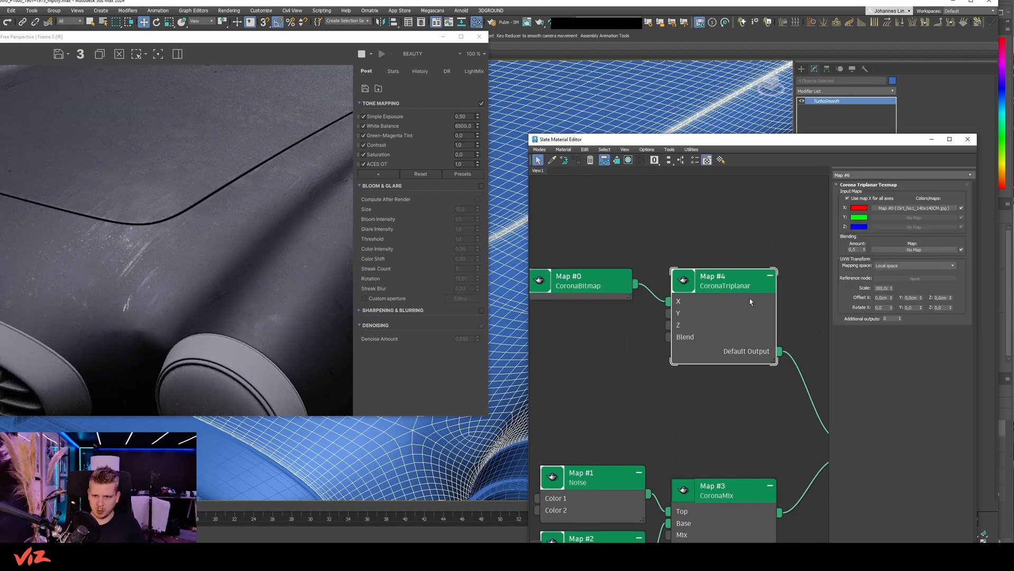
type("60")
key("Return")
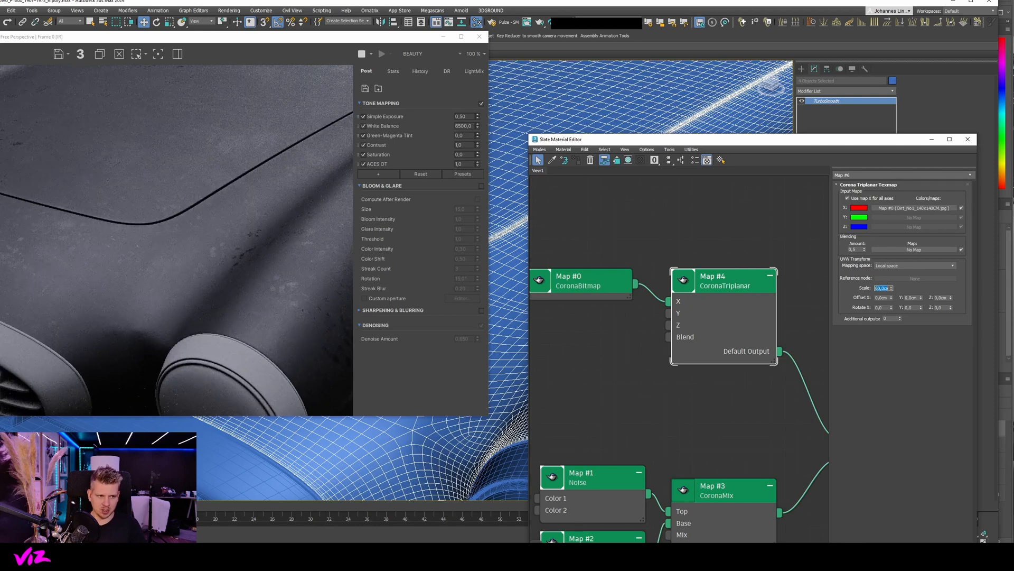
double_click(885, 288)
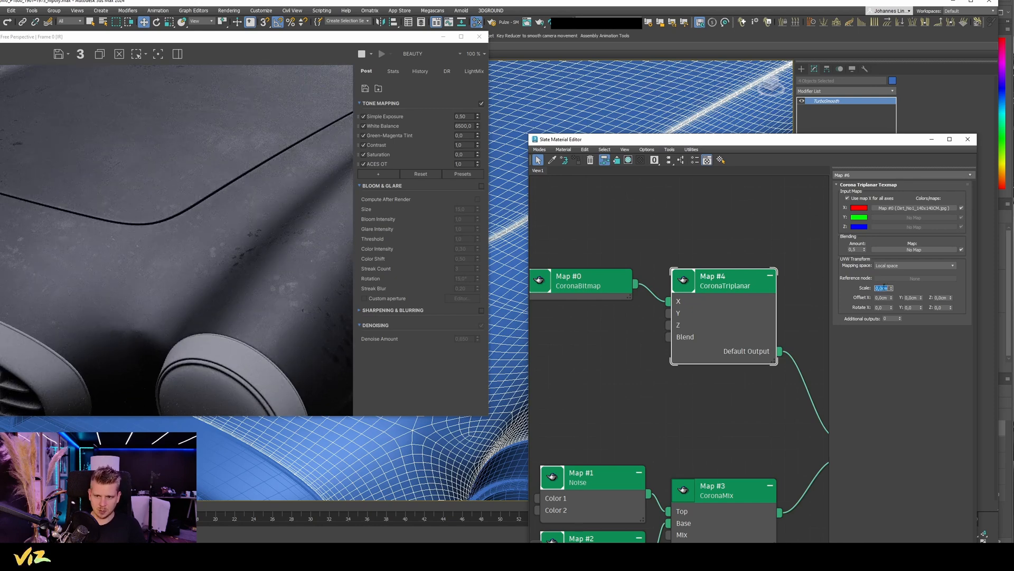
Enable the dirt bitmap's output color map, add a point to its curve and pull it down for stronger contrast.
mouse_move(738, 277)
middle_mouse_down()
mouse_move(651, 250)
mouse_move(751, 263)
middle_mouse_up()
middle_click_drag(736, 224, 731, 241)
double_click(793, 202)
middle_click_drag(650, 265, 746, 272)
left_click(606, 273)
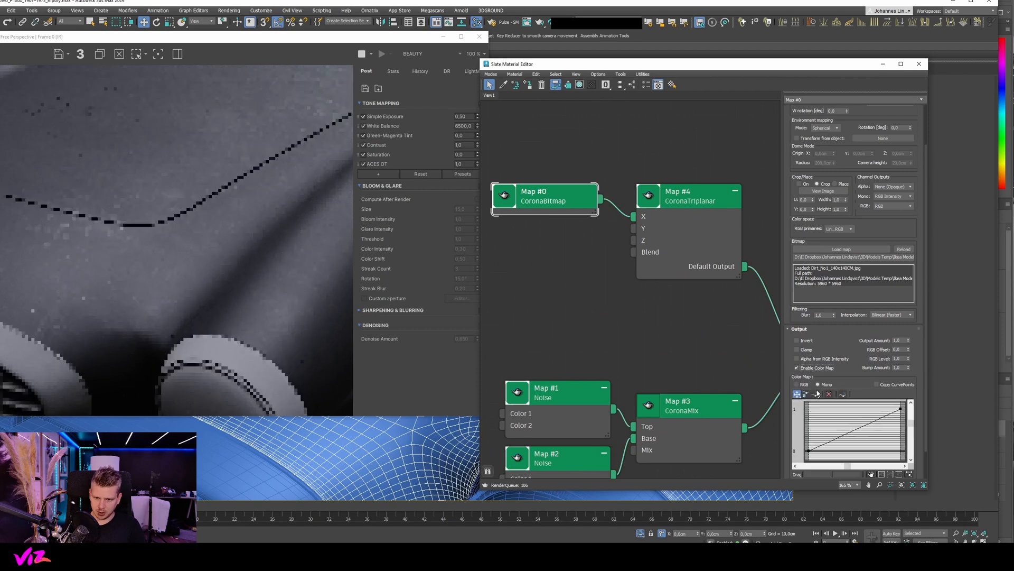
left_click(815, 394)
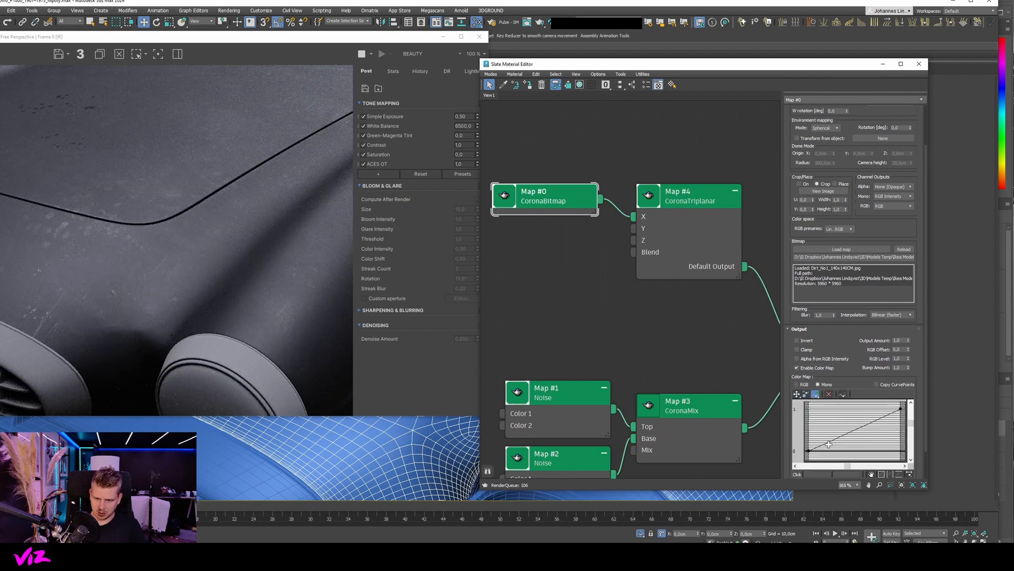
left_click(829, 440)
left_click_drag(829, 440, 856, 451)
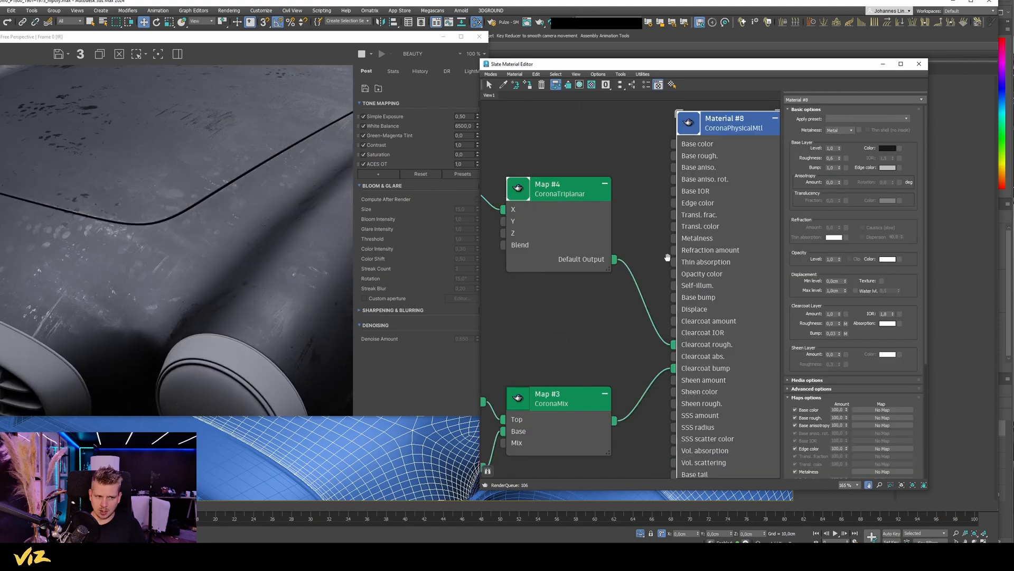
Invert the dirt bitmap's output and place the added curve point at about 0.516 by 0.003.
middle_click_drag(668, 255, 726, 272)
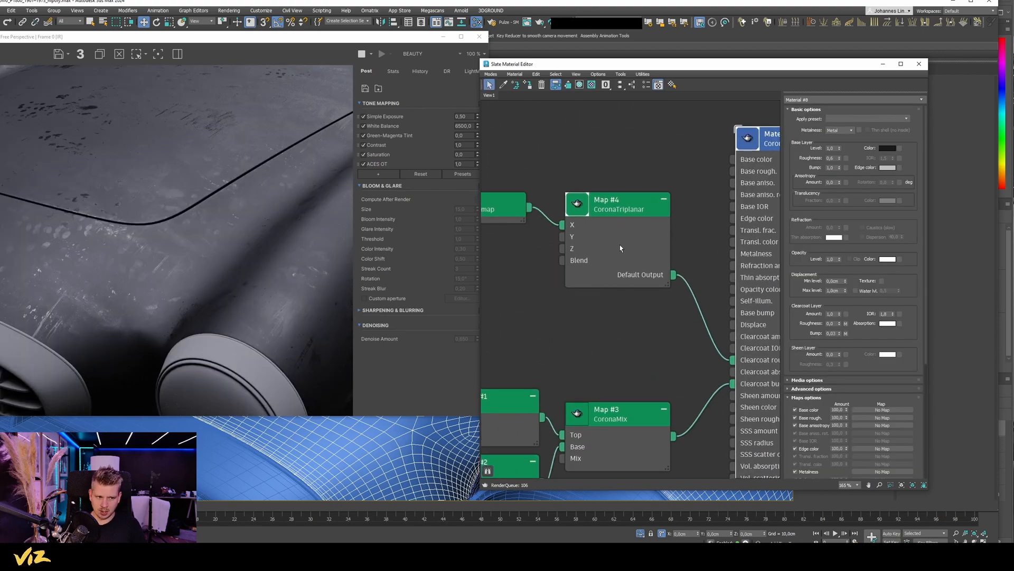
middle_click_drag(620, 245, 639, 236)
left_click(511, 197)
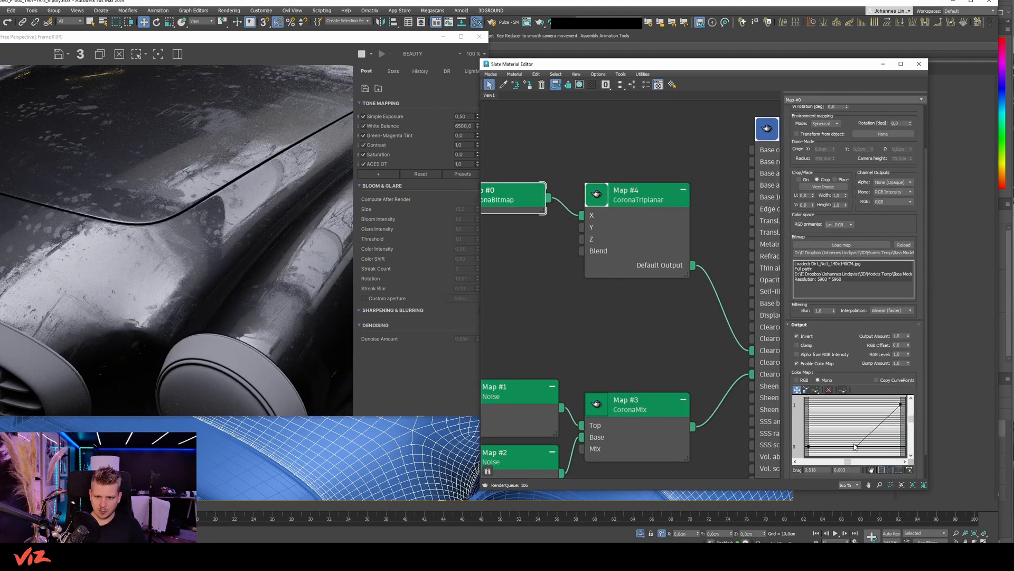
left_click_drag(808, 446, 809, 445)
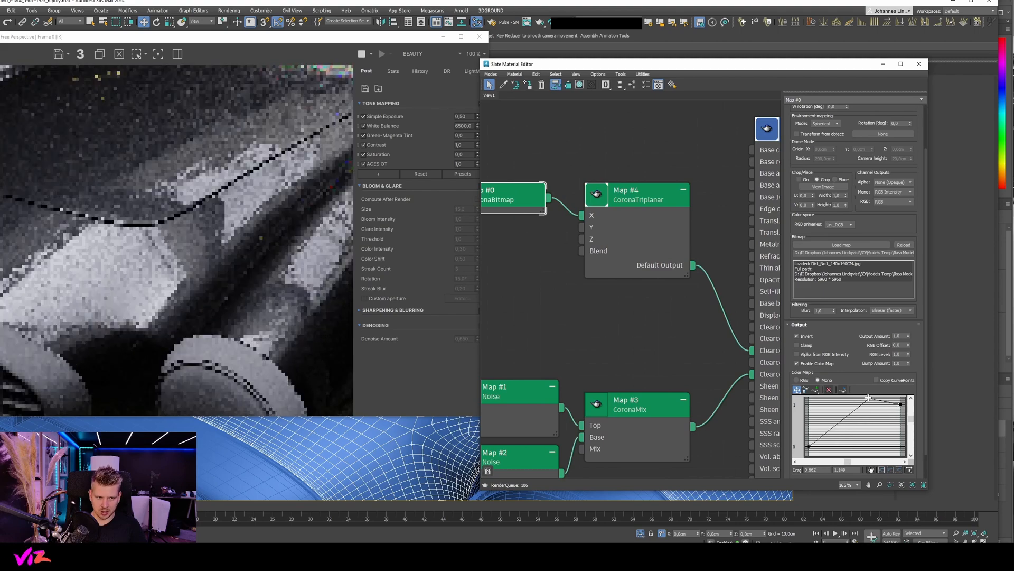
left_click_drag(860, 422, 856, 445)
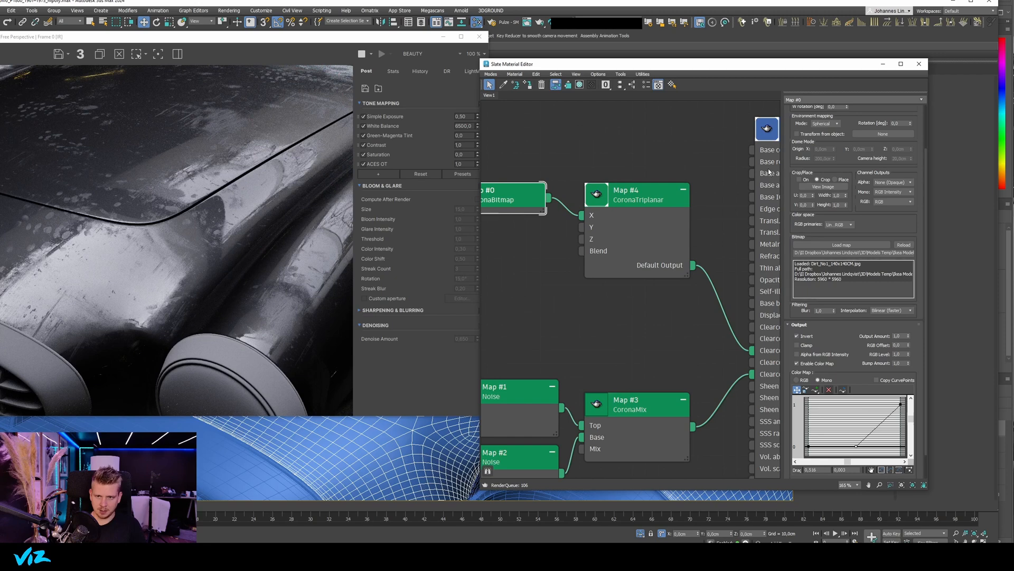
Lower the clearcoat roughness map amount of Material #8 to weaken the dirt effect.
middle_click_drag(769, 145, 726, 174)
double_click(752, 159)
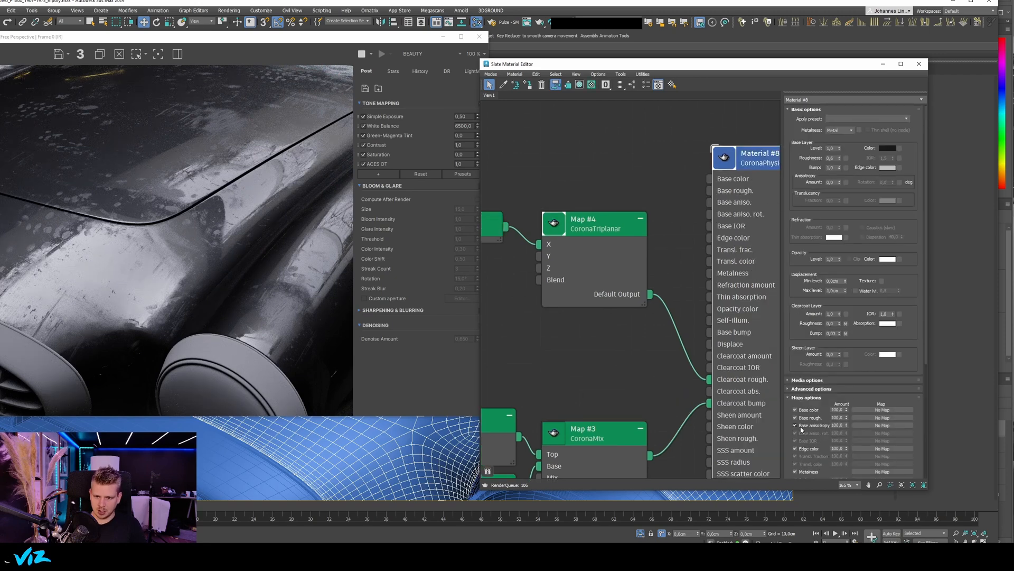
scroll(838, 411, "down", 4)
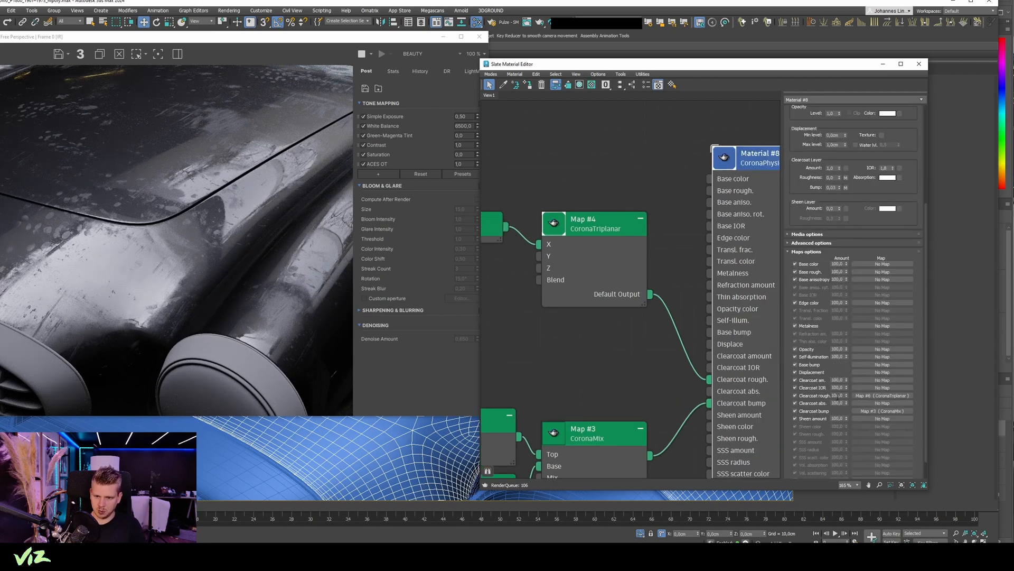
key("Return")
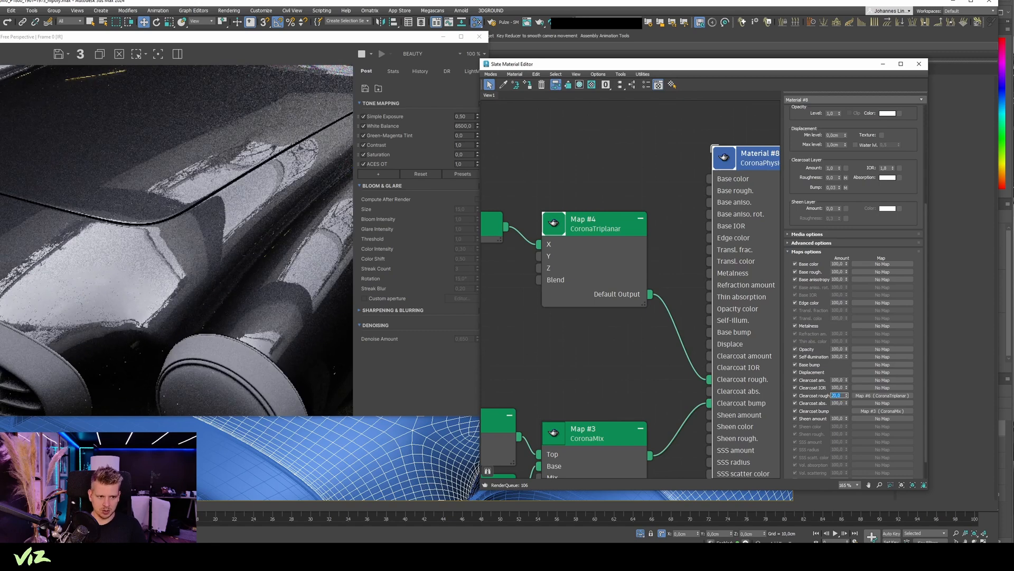
Toggle the dirt bitmap's output color map and readjust the clearcoat roughness map amount of Material #8.
scroll(171, 181, "up", 3)
middle_click_drag(113, 341, 181, 230)
left_click(583, 198)
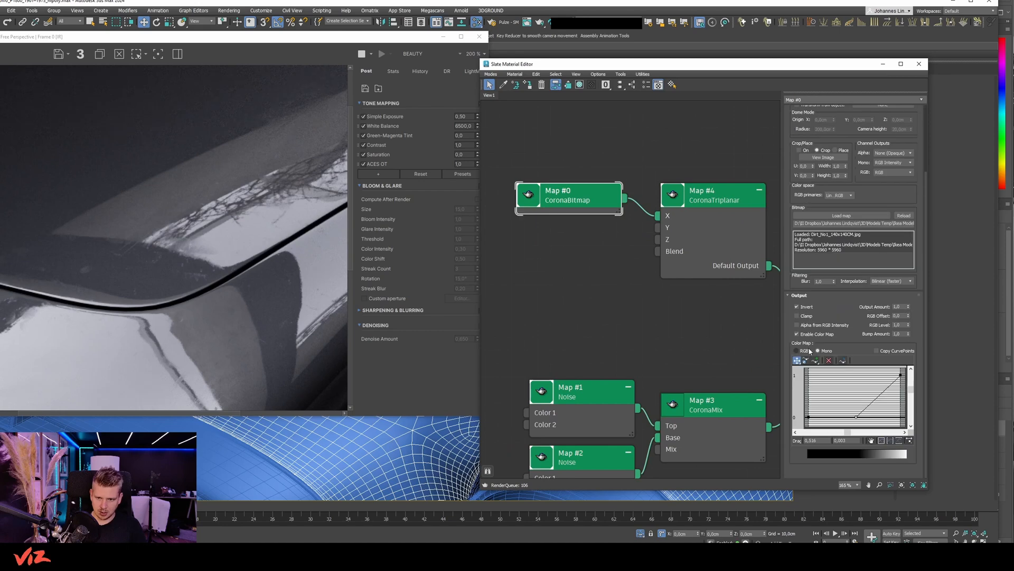
left_click(798, 334)
middle_click_drag(772, 140, 624, 163)
double_click(624, 162)
Examine the dirt in the hood reflections close up, and check the front of the car from other camera angles in the render.
middle_click_drag(157, 396, 156, 268)
middle_click_drag(246, 220, 166, 266)
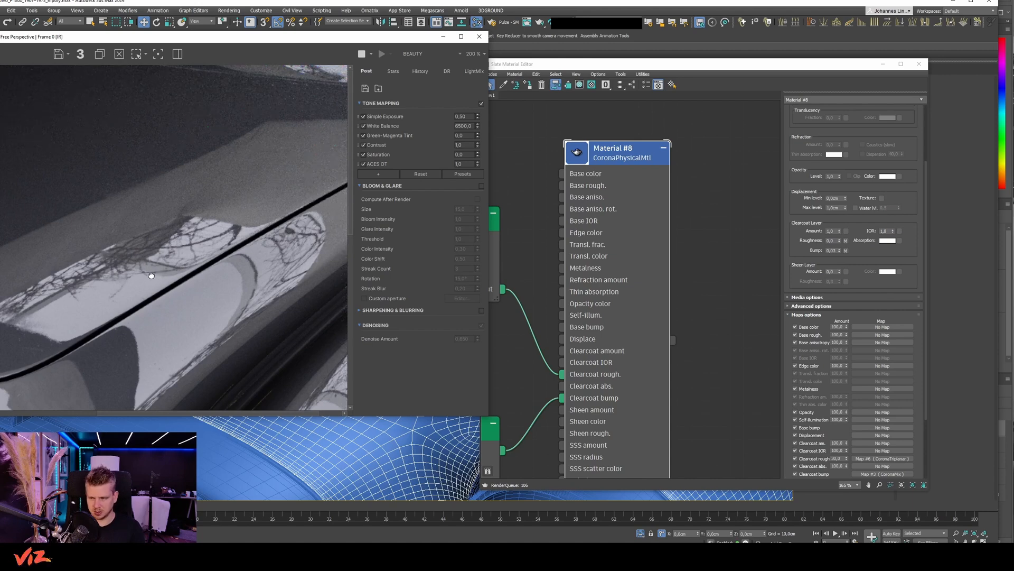
middle_click_drag(11, 342, 57, 331)
middle_click_drag(63, 365, 152, 255)
scroll(157, 281, "down", 1)
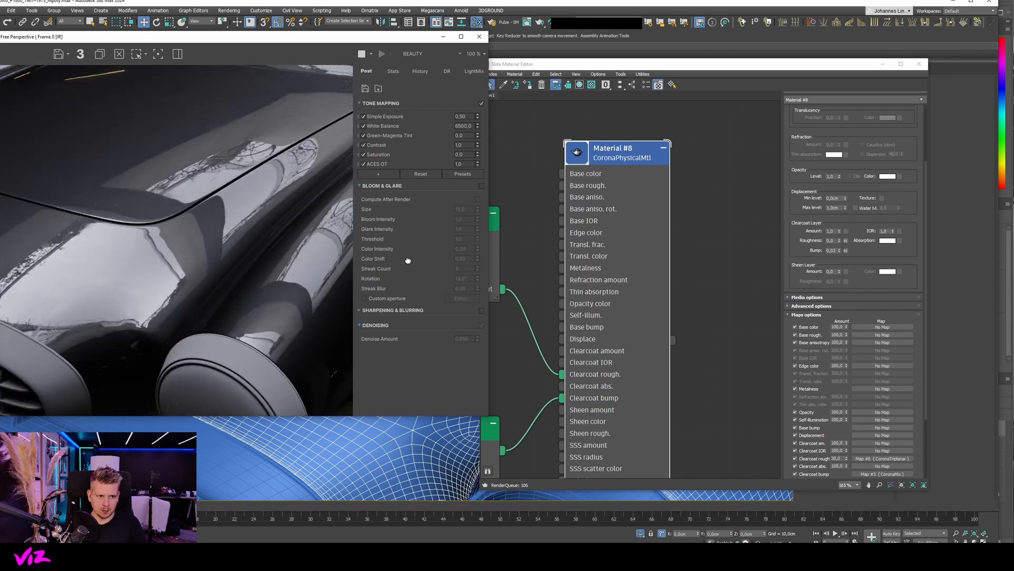
left_click(634, 243)
scroll(634, 243, "down", 2)
scroll(667, 243, "down", 2)
scroll(276, 462, "down", 7)
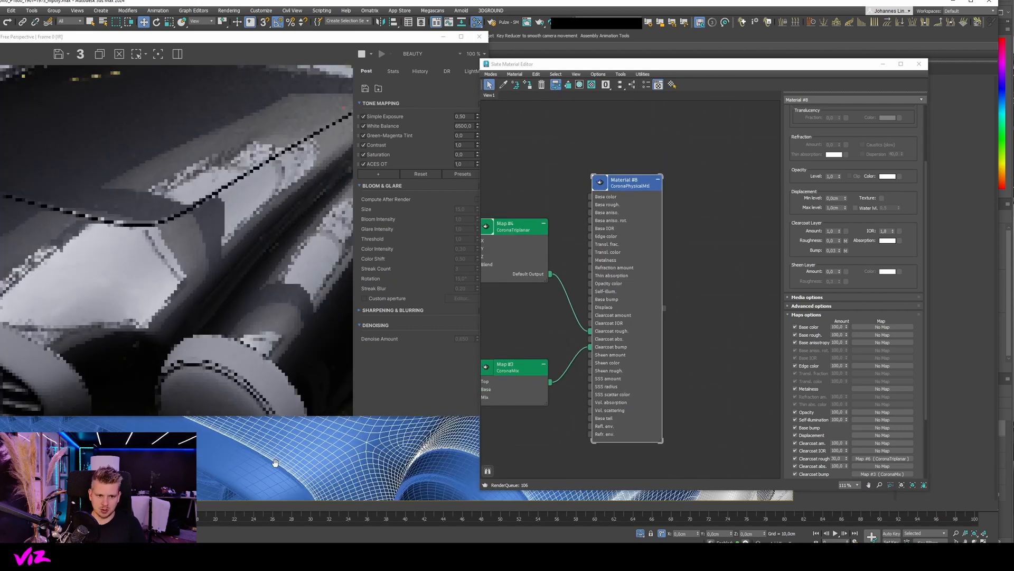
middle_click_drag(276, 462, 310, 431, "alt")
scroll(273, 446, "up", 6)
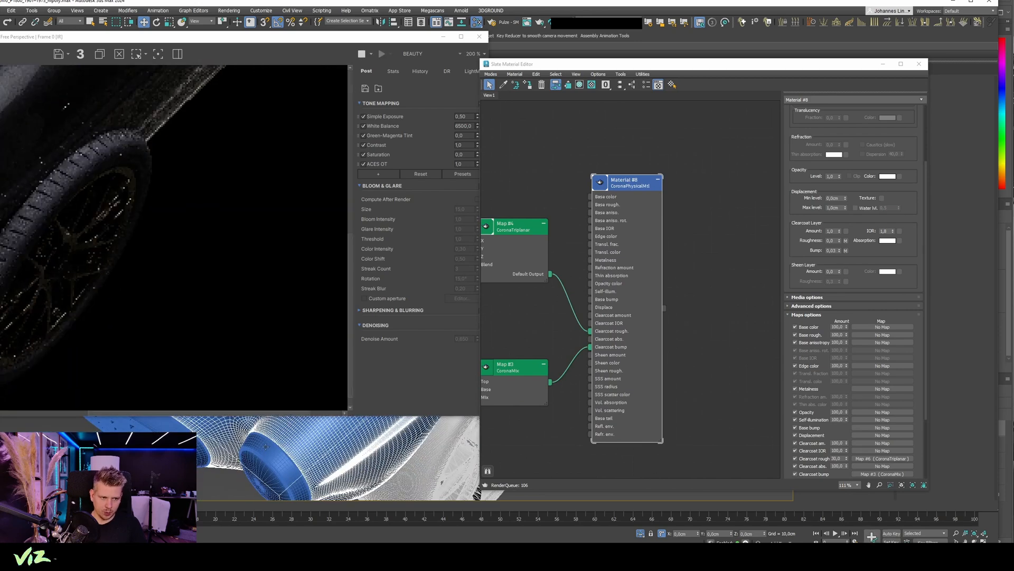
scroll(271, 346, "down", 2)
scroll(130, 292, "up", 1)
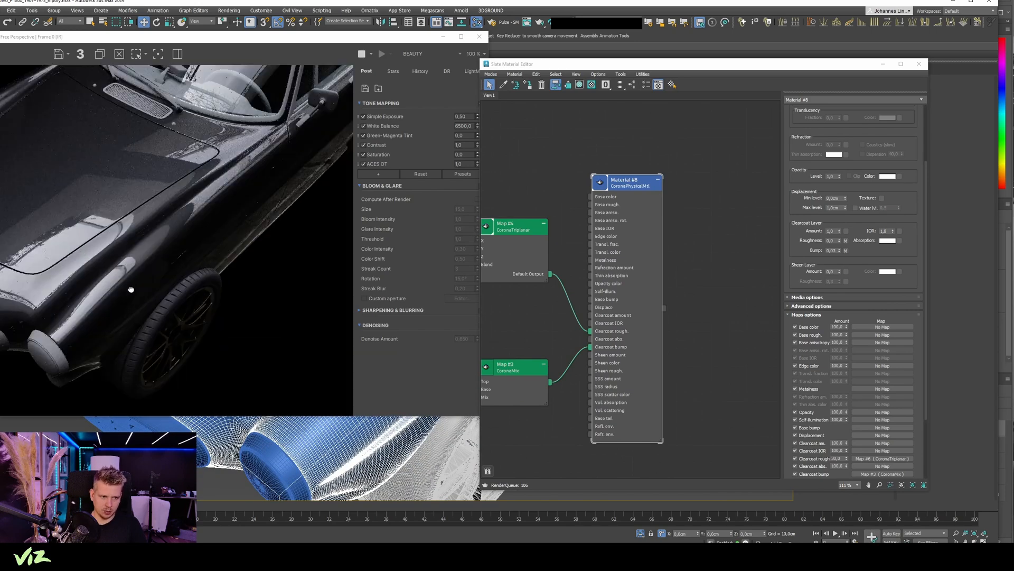
mouse_move(349, 463)
middle_mouse_down("alt")
mouse_move(343, 449)
mouse_move(365, 452)
middle_mouse_up("alt")
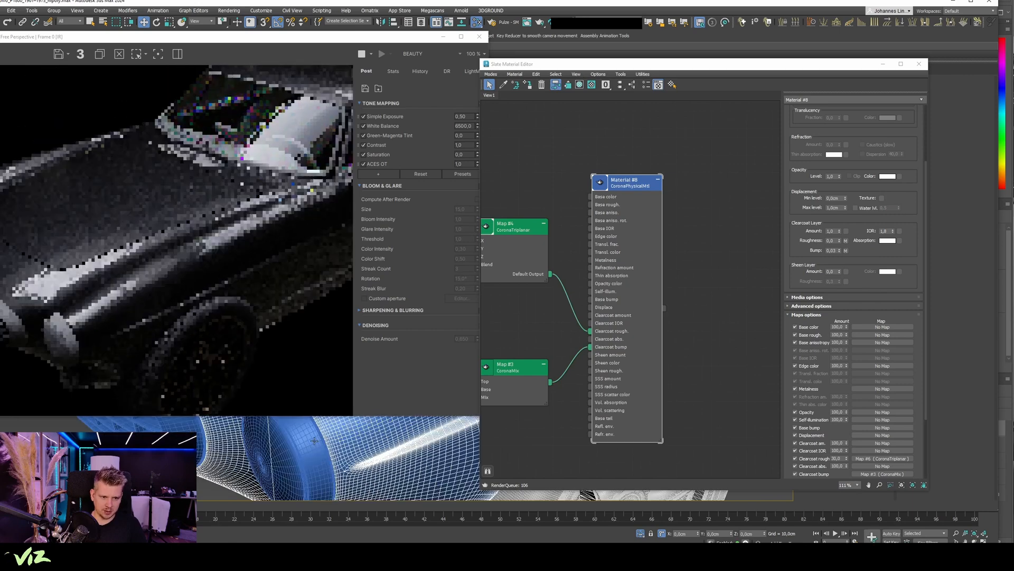
Add a CoronaLayeredMtl beside Material #8 in the material graph.
right_click(706, 209)
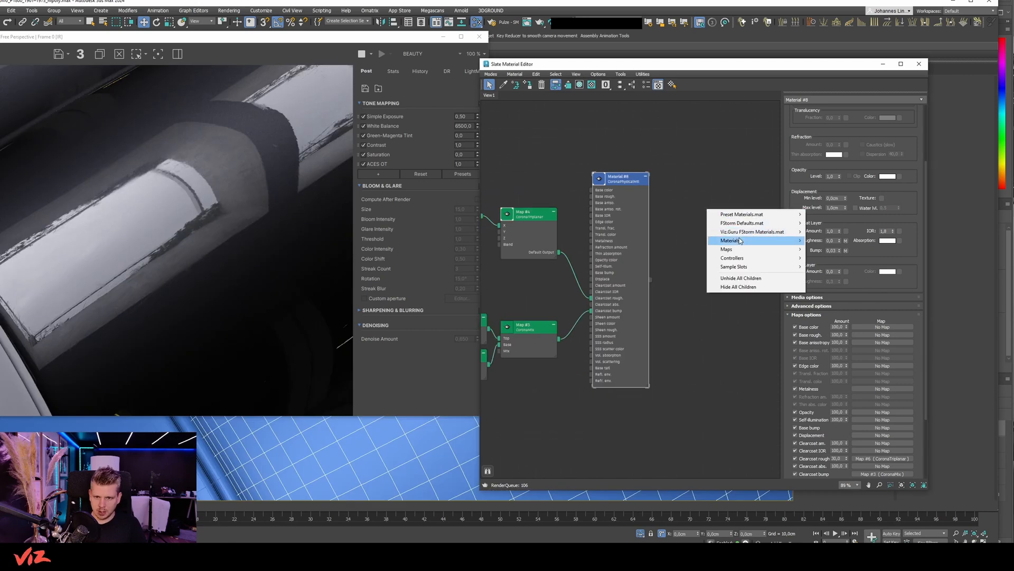
mouse_move(740, 241)
mouse_move(826, 267)
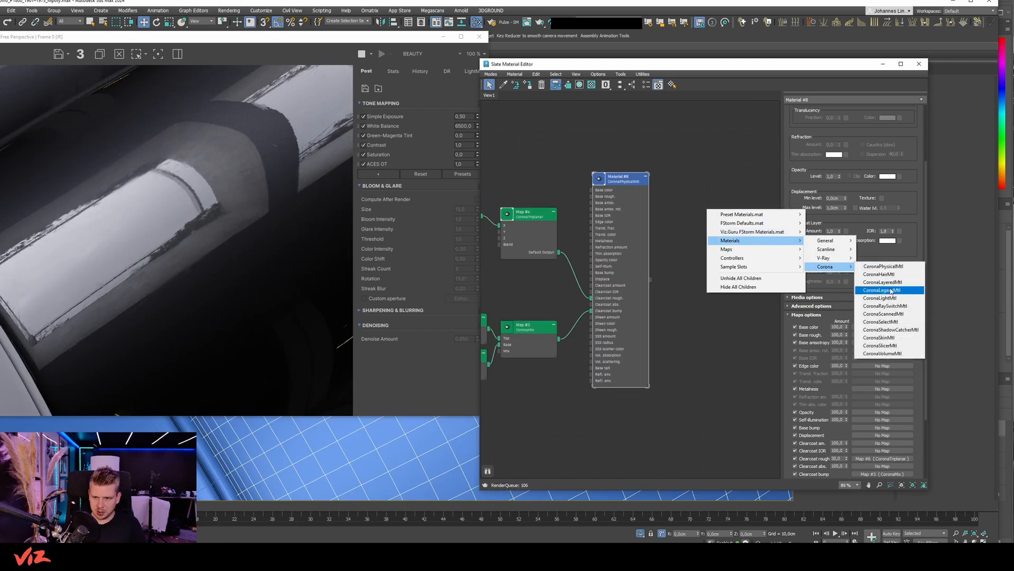
left_click(883, 282)
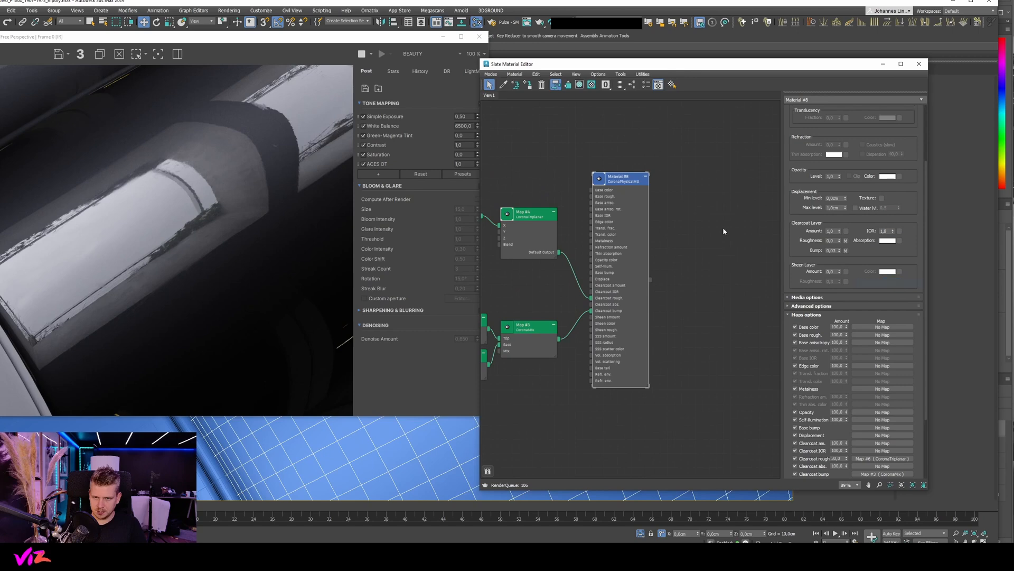
Connect Material #8 as the base material of the layered material and add a new CoronaPhysicalMtl on Layer 1.
left_click_drag(650, 278, 676, 217)
left_click(708, 208)
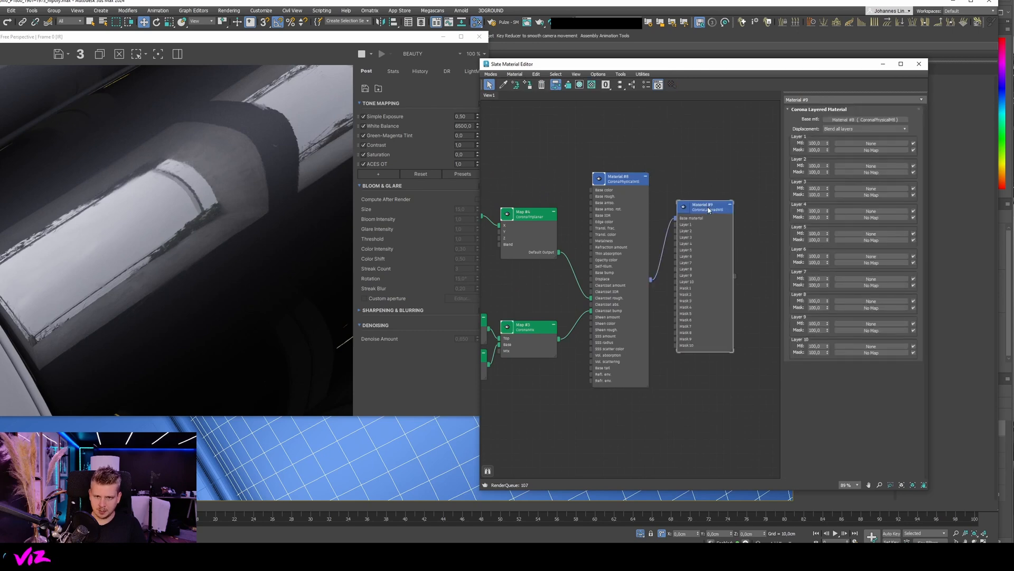
scroll(573, 166, "up", 2)
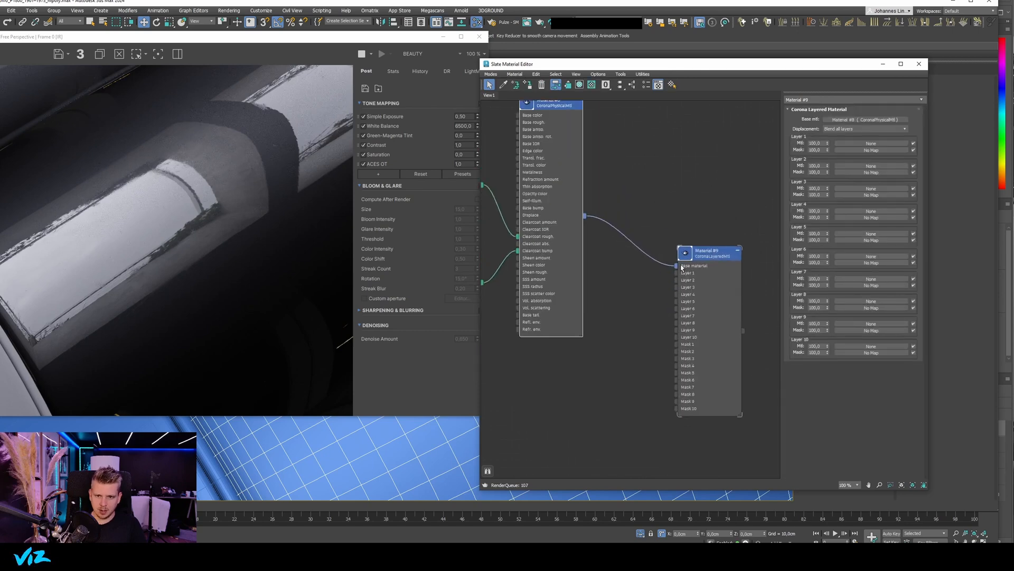
scroll(572, 165, "down", 3)
scroll(571, 166, "up", 2)
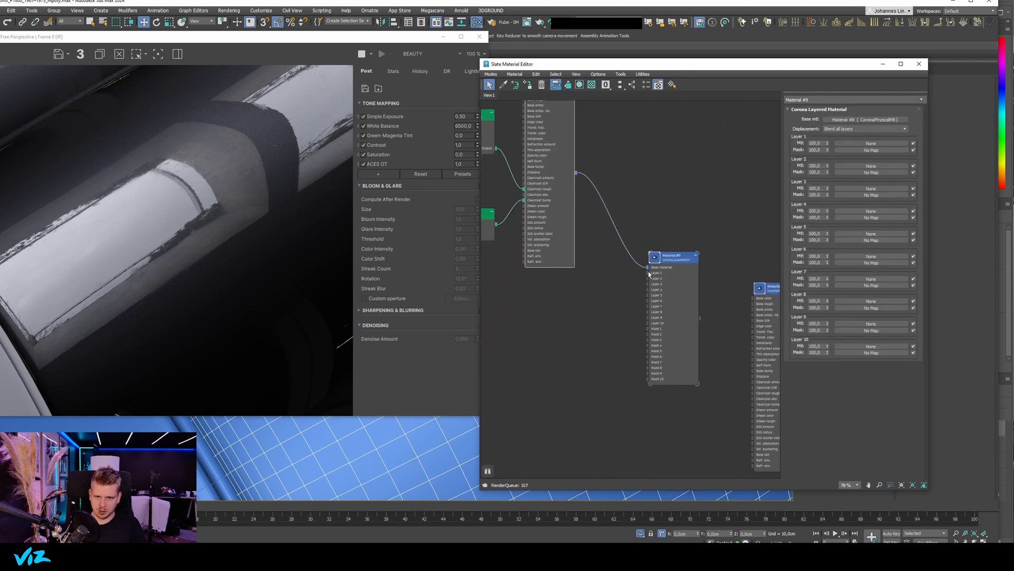
left_click_drag(647, 273, 573, 291)
mouse_move(614, 325)
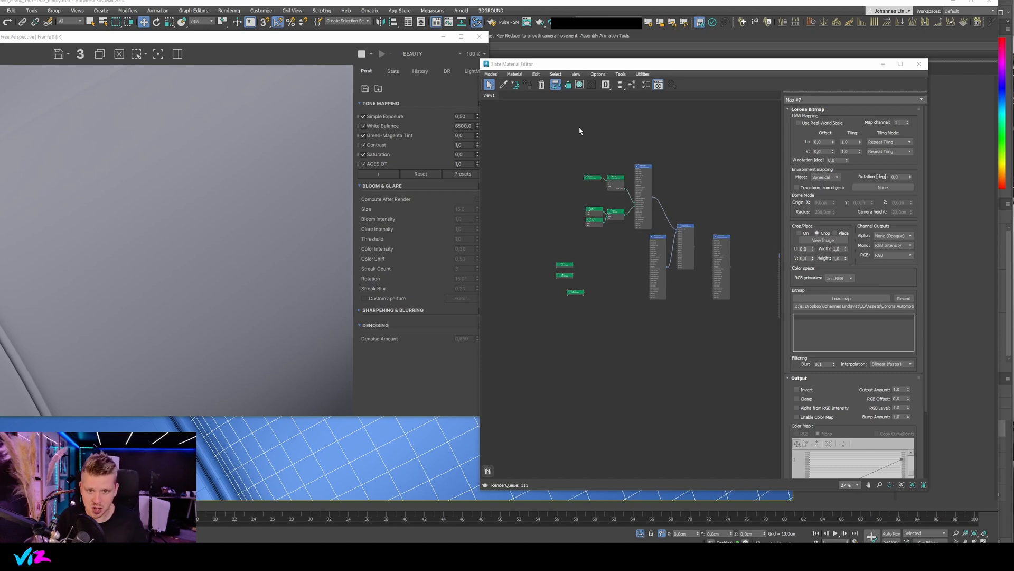
Rearrange the render window and the Material #10 node, and set Material #10's roughness mode to Glossiness.
left_click_drag(292, 38, 416, 72)
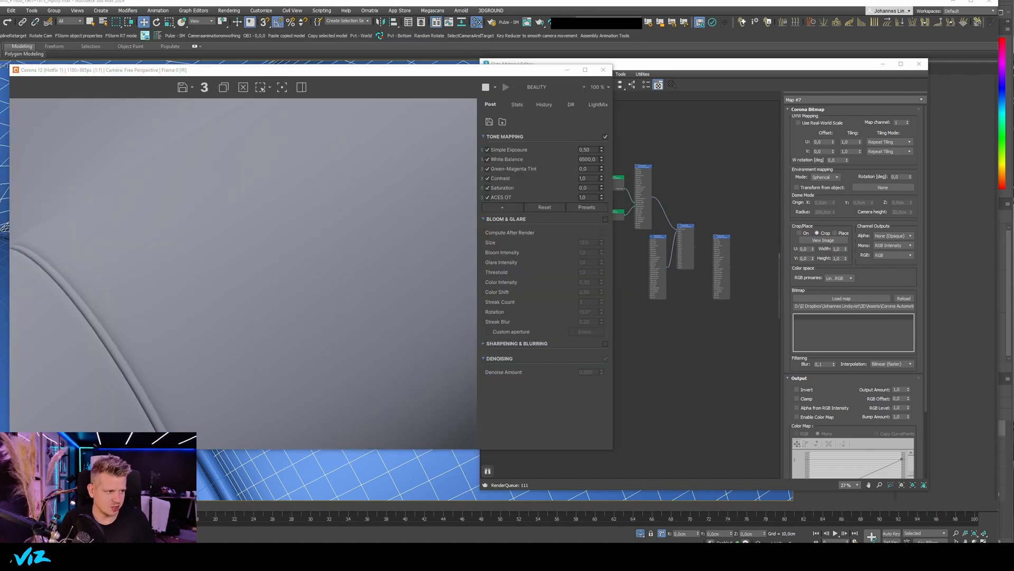
left_click(660, 190)
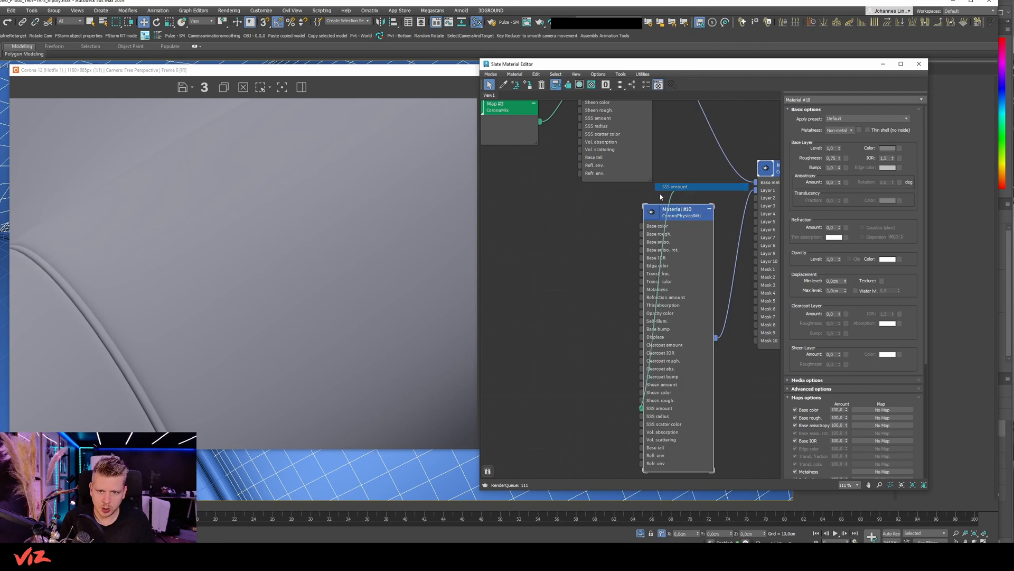
left_click_drag(688, 213, 625, 224)
middle_click_drag(627, 225, 633, 205)
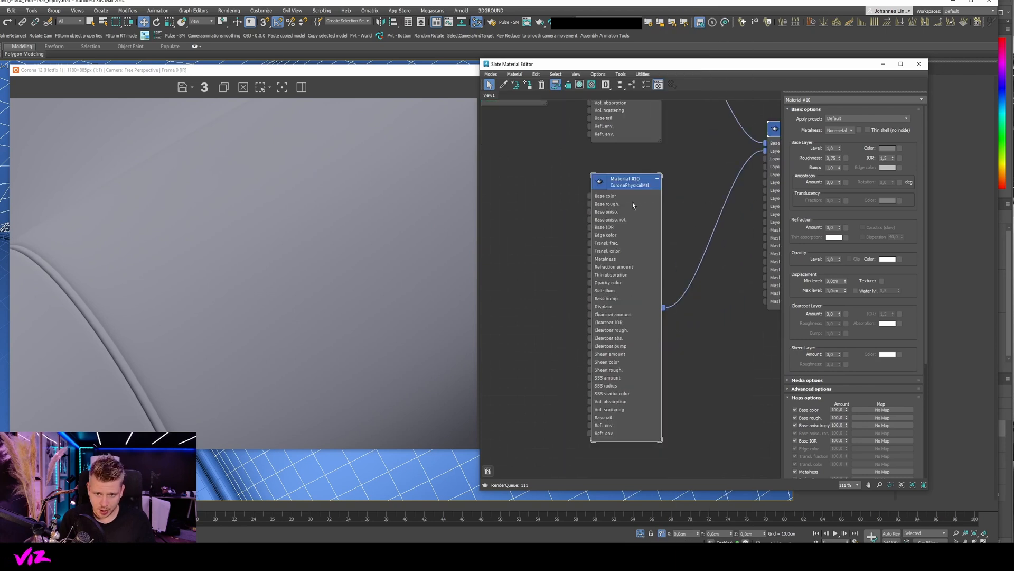
left_click(816, 388)
left_click(848, 376)
left_click(847, 389)
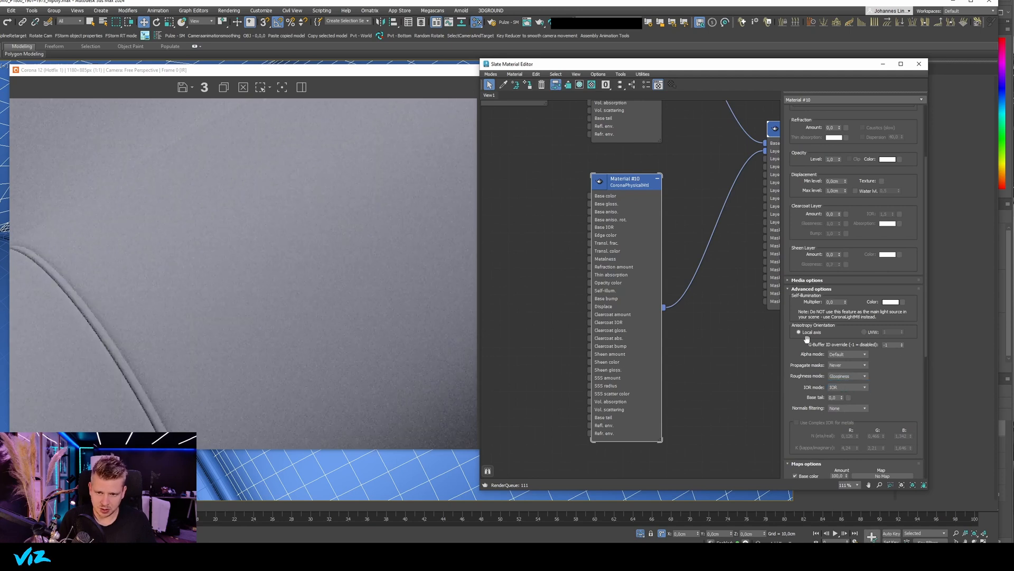
left_click(823, 290)
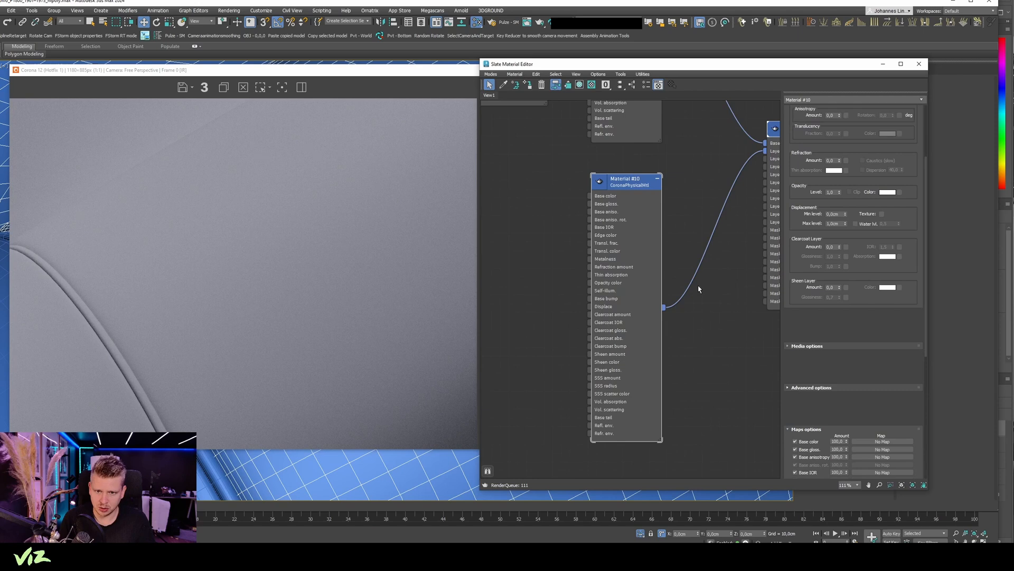
Darken the base color of Material #10 to a dark gray.
middle_click_drag(700, 290, 701, 302)
scroll(792, 177, "up", 3)
left_click(888, 148)
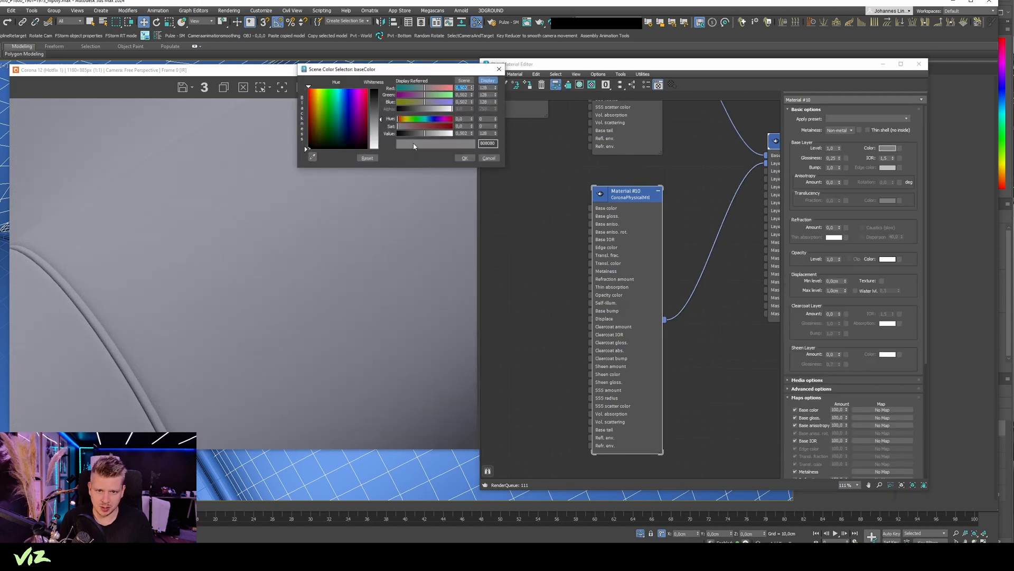
left_click(465, 158)
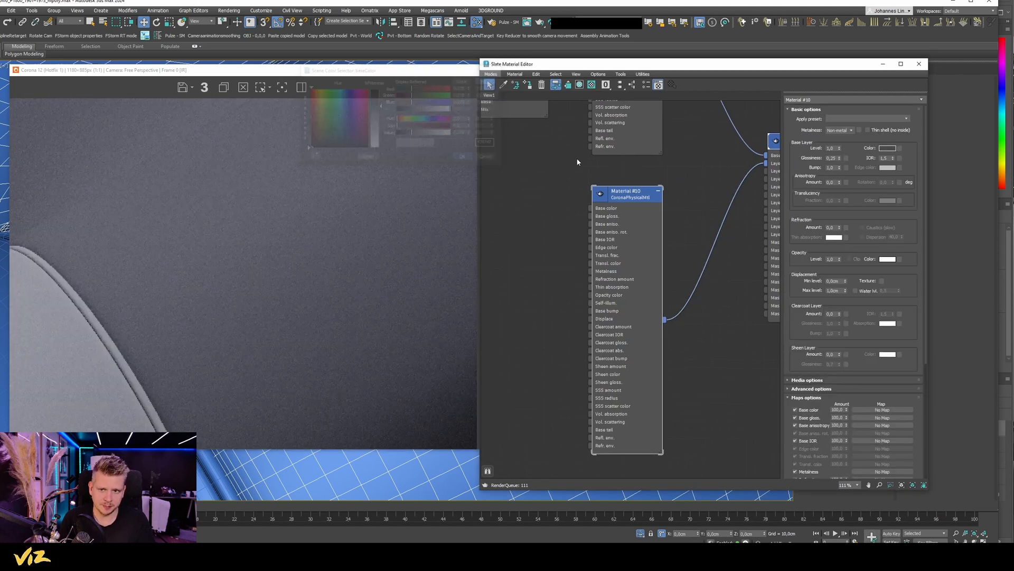
Set Material #10's metalness to Metal, raise its base glossiness and set the clearcoat amount to 1.
left_click(840, 130)
left_click(838, 142)
double_click(833, 158)
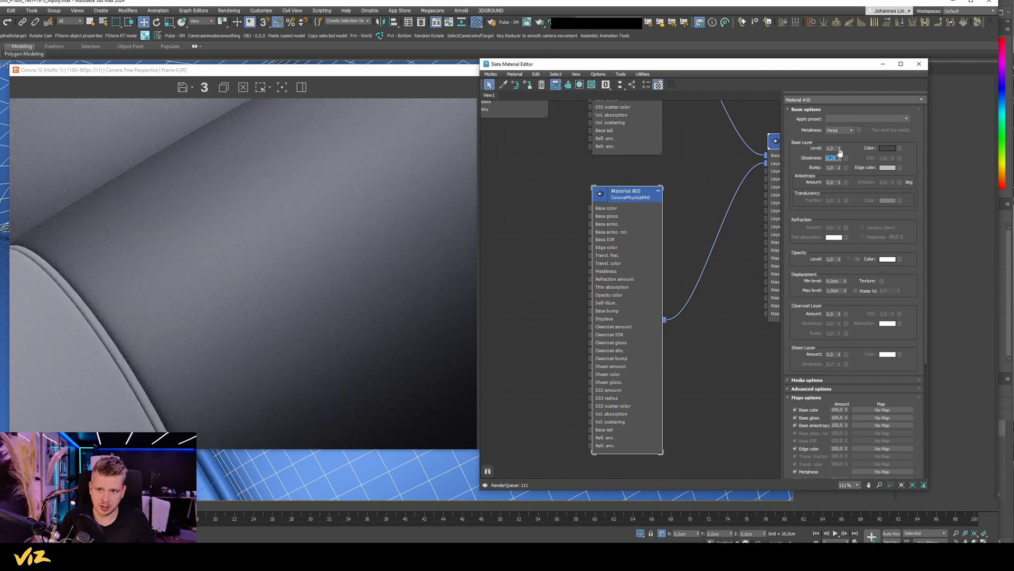
key("Return")
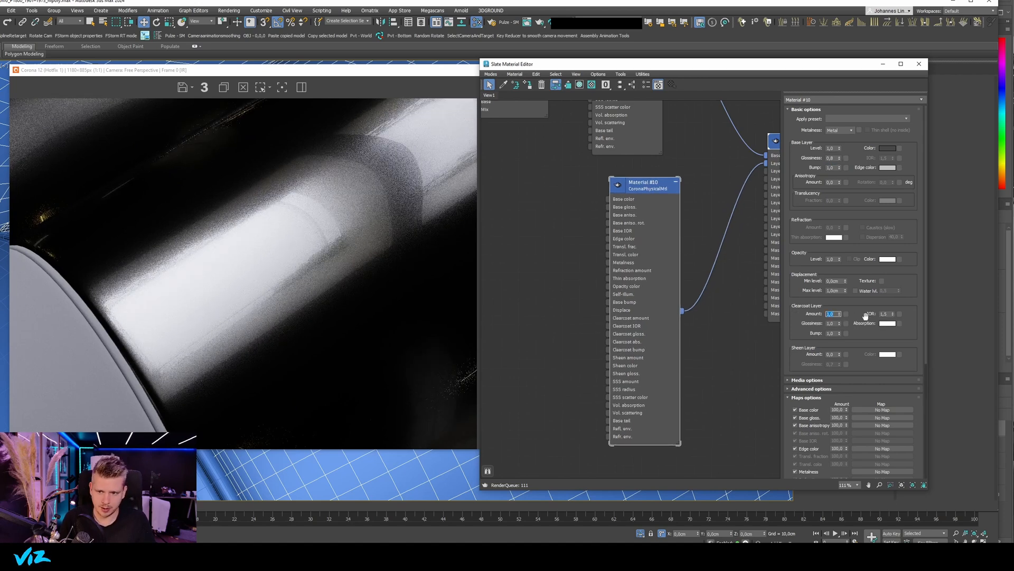
type("1")
key("Tab")
Connect the CoronaMix Map #3 to Material #10's clearcoat bump and set the bump strength to 0,03.
middle_click_drag(648, 236, 685, 354)
middle_click_drag(620, 205, 569, 144)
scroll(569, 144, "down", 1)
left_click_drag(558, 138, 549, 154)
middle_click_drag(569, 107, 581, 158)
scroll(589, 176, "down", 1)
scroll(581, 158, "up", 1)
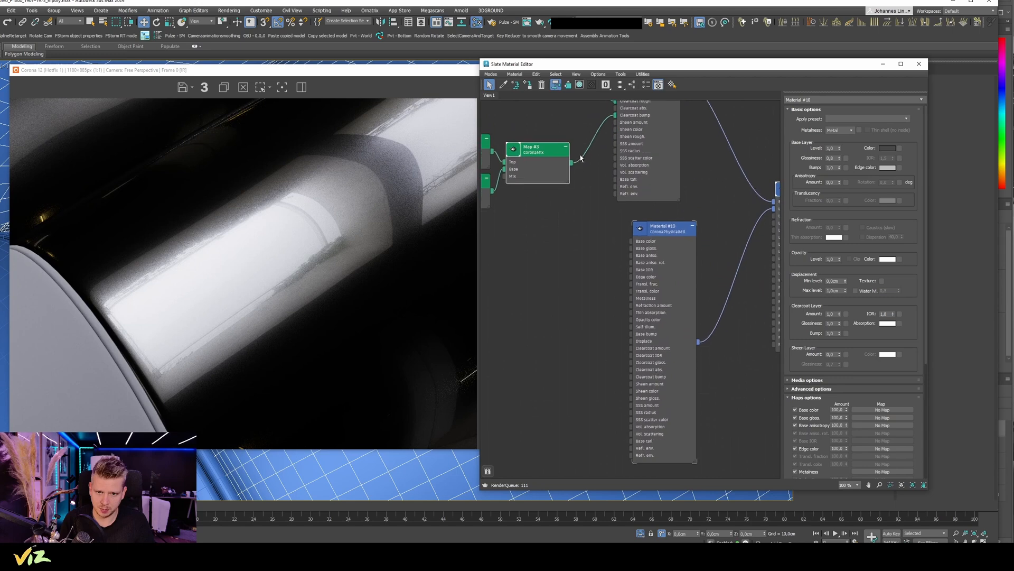
left_click_drag(574, 164, 630, 376)
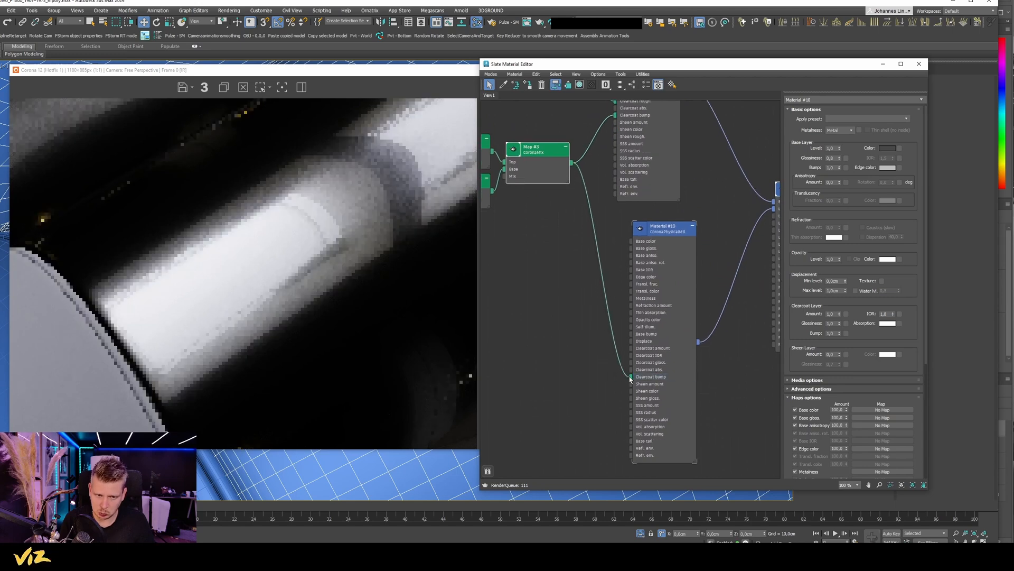
middle_click_drag(630, 376, 640, 363)
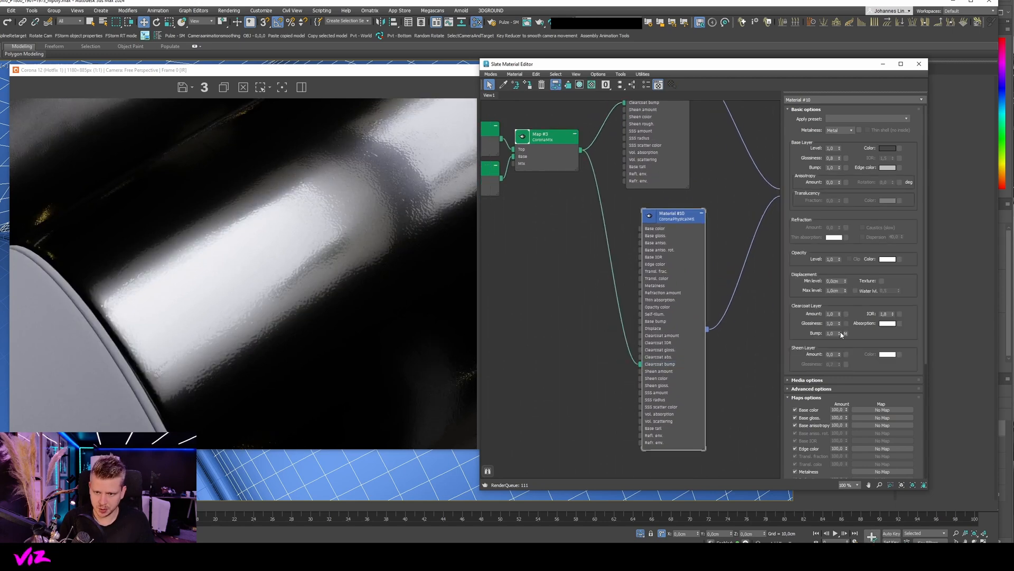
type("0,03")
key("Return")
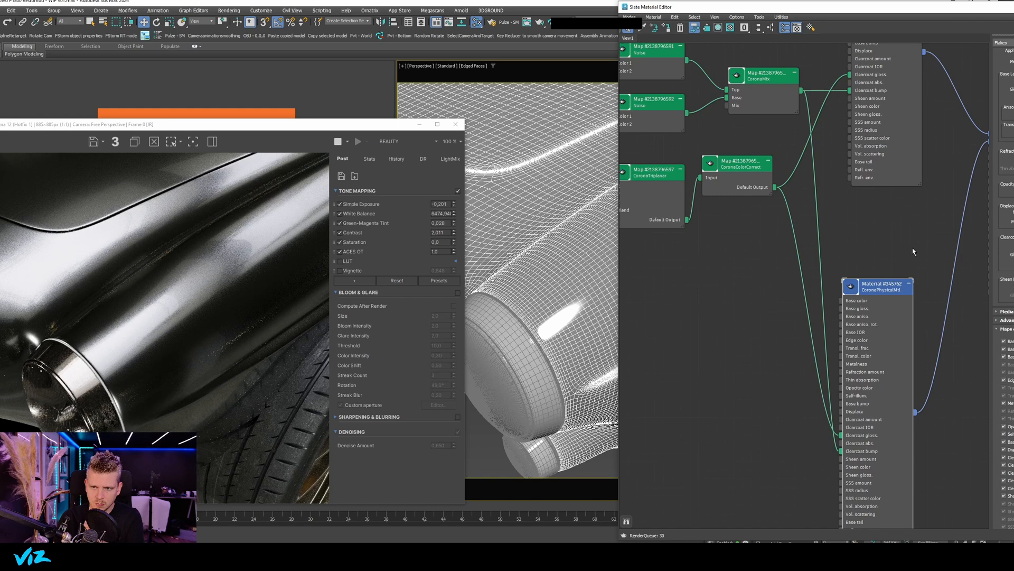
Examine the layered paint's node graph and view the images of the unconnected paint flake bitmaps close up.
middle_click_drag(915, 252, 831, 316)
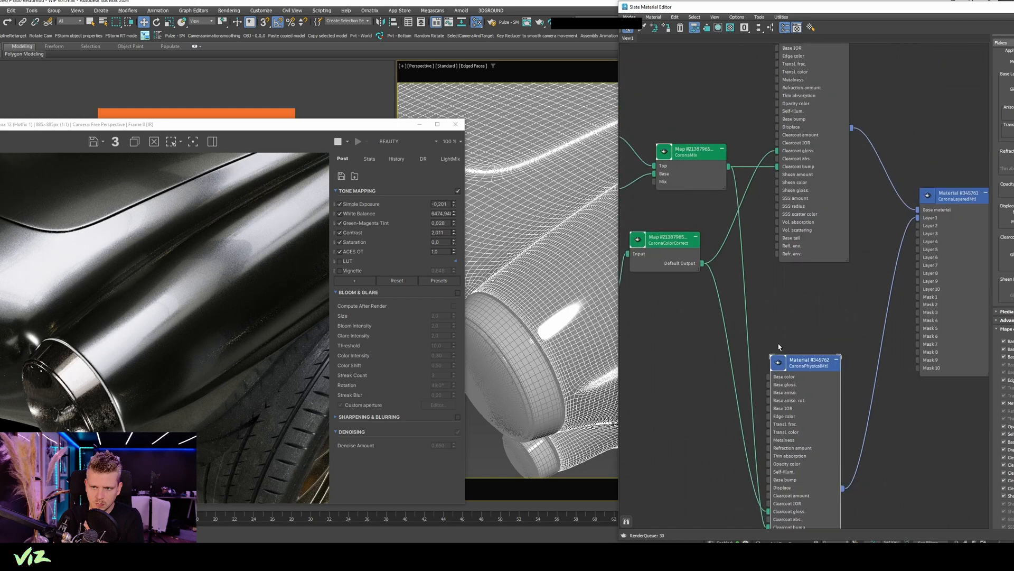
middle_click_drag(822, 298, 912, 113)
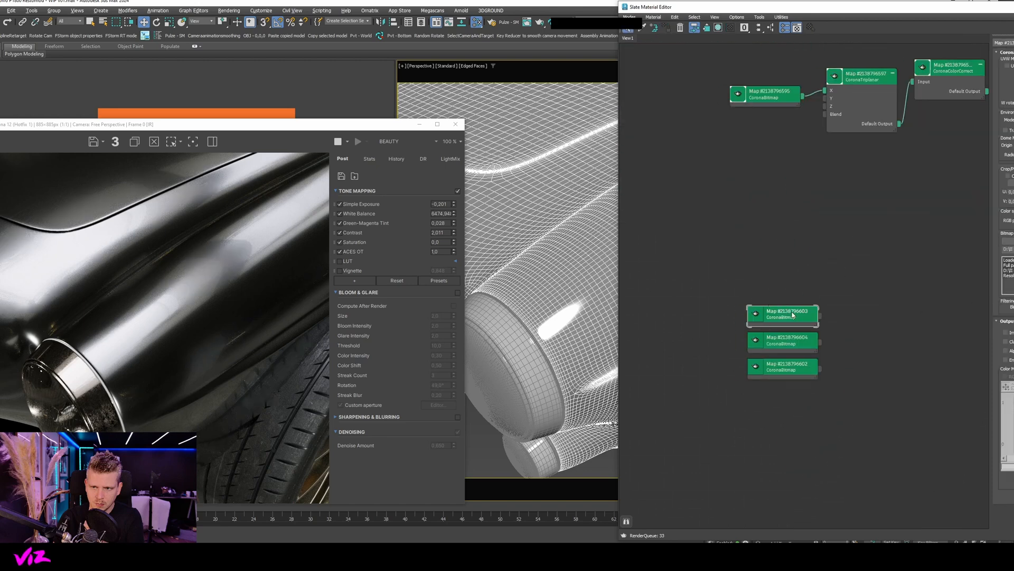
middle_click_drag(914, 305, 870, 270)
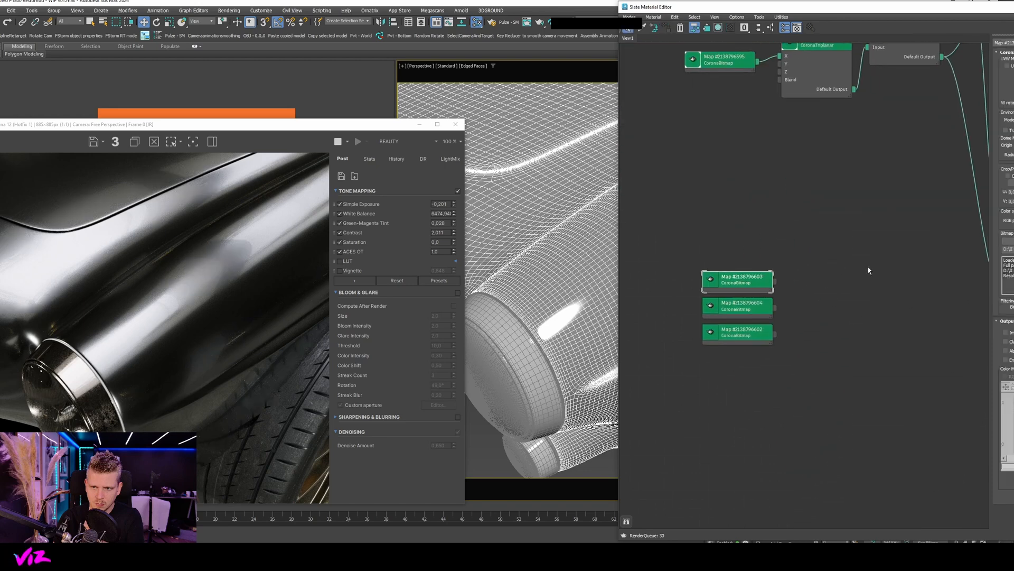
left_click(1011, 183)
scroll(324, 205, "up", 2)
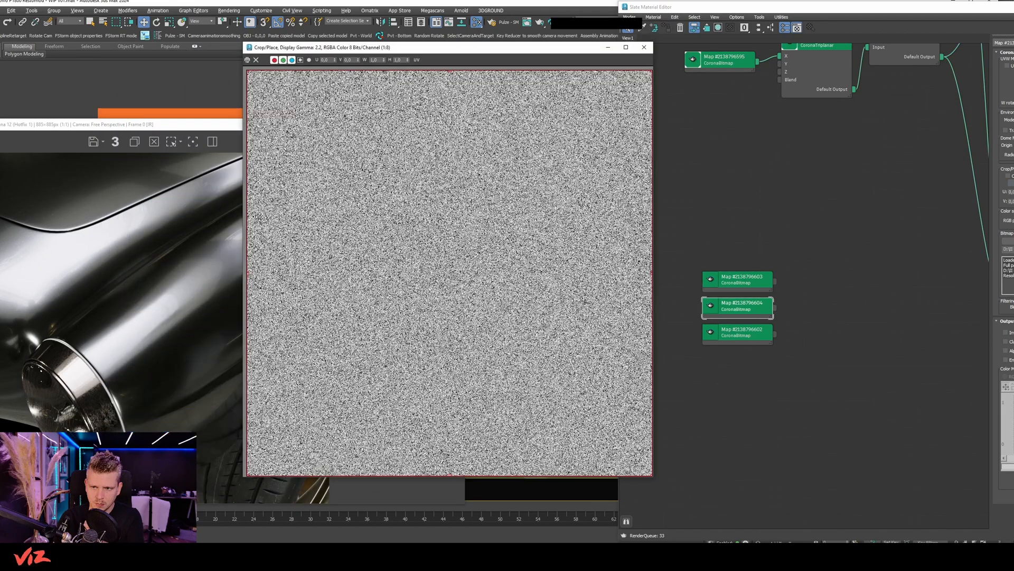
scroll(261, 216, "up", 3)
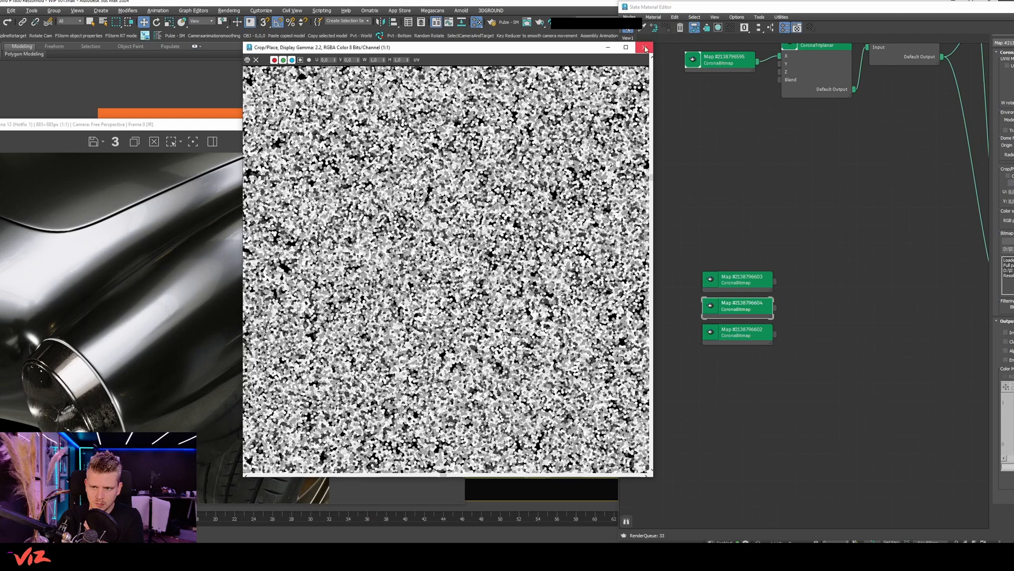
left_click(646, 49)
left_click(751, 331)
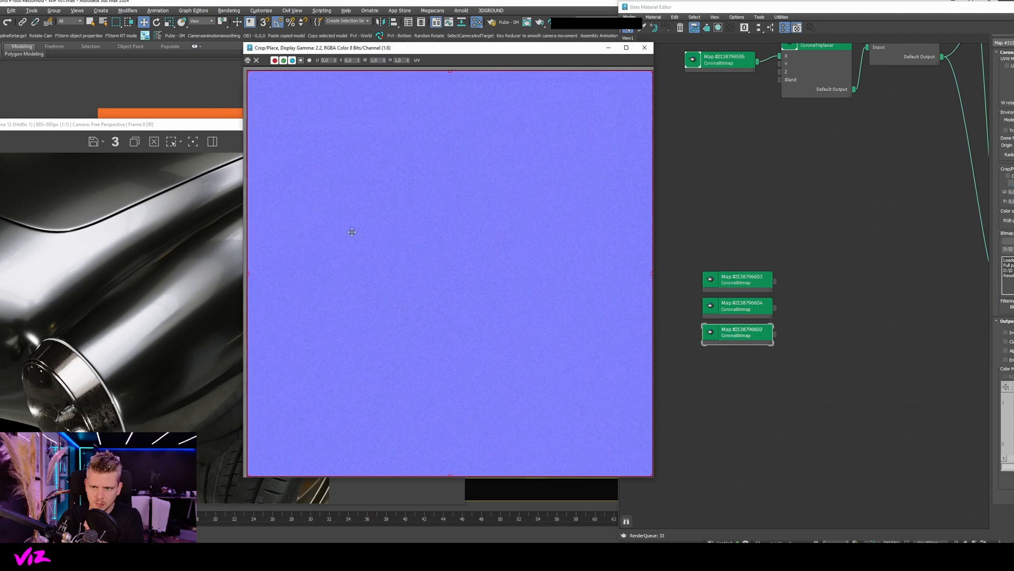
scroll(477, 231, "up", 3)
left_click(644, 48)
scroll(831, 312, "up", 2)
scroll(773, 319, "down", 3)
middle_click_drag(773, 319, 672, 327)
scroll(686, 323, "up", 2)
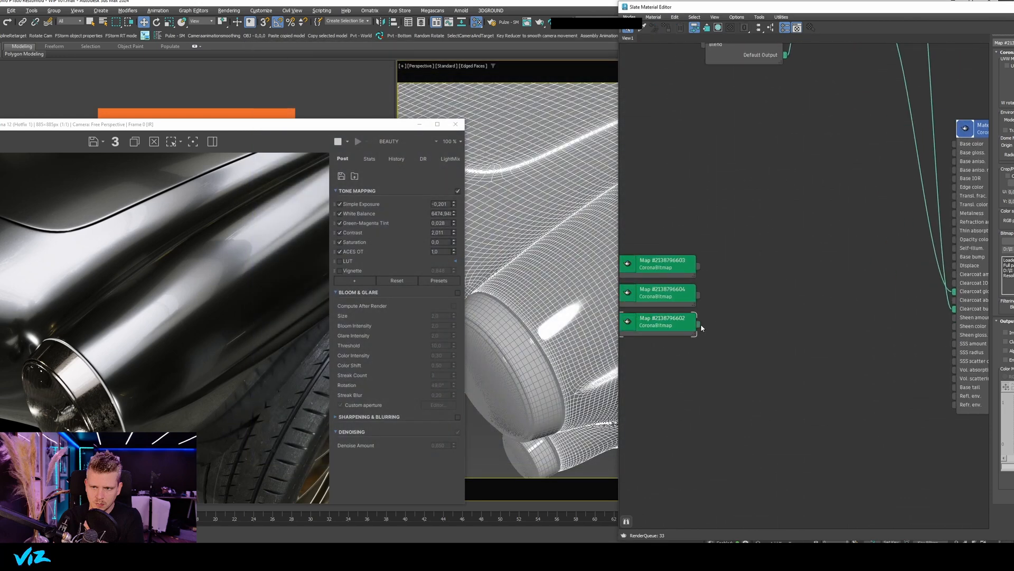
left_click_drag(700, 323, 758, 272)
mouse_move(793, 328)
mouse_move(881, 374)
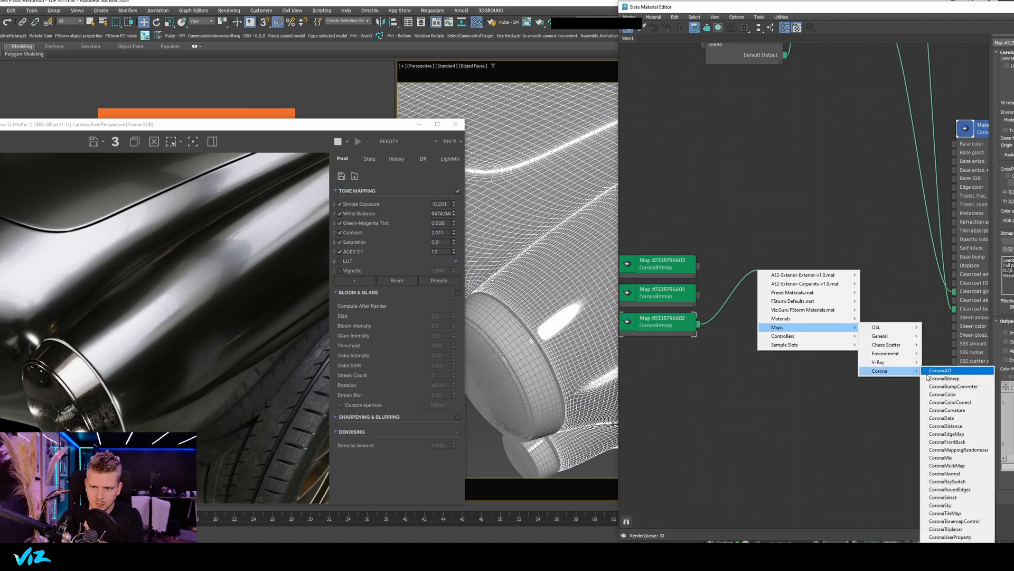
left_click(945, 473)
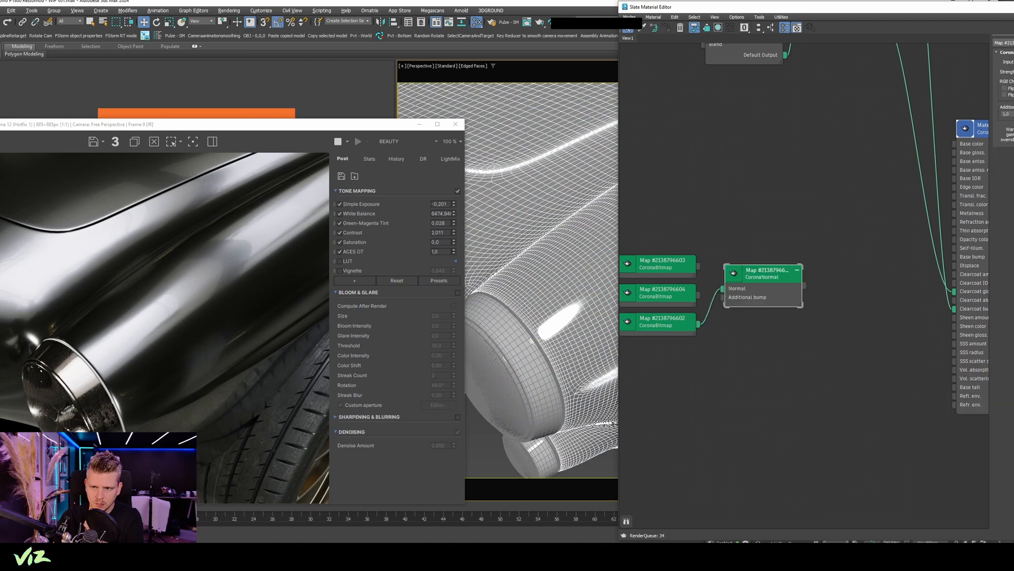
Route the CoronaNormal through a new CoronaTriplanar map into the base bump of the Layer 1 physical material.
left_click_drag(792, 7, 579, 15)
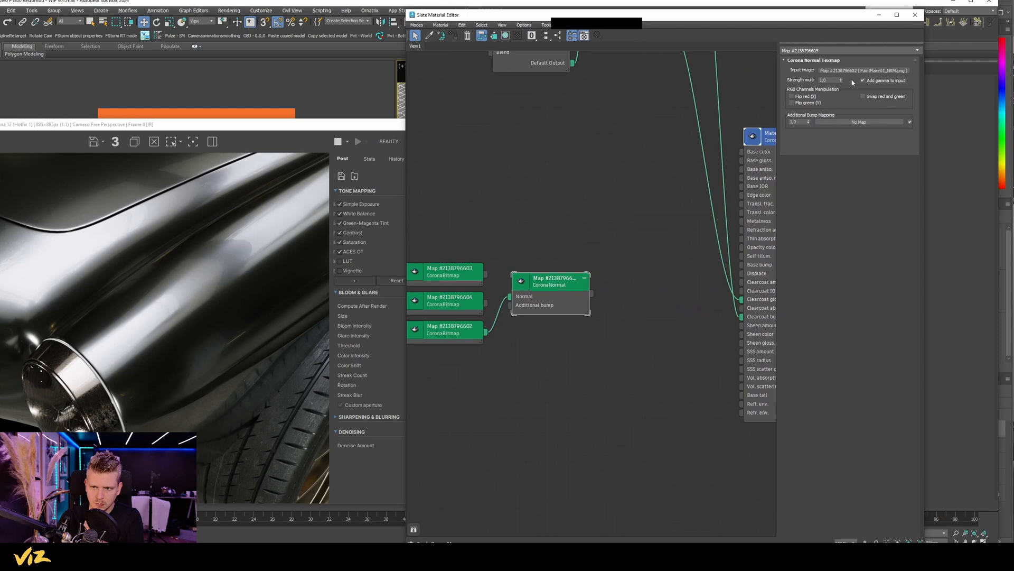
middle_click_drag(582, 289, 589, 304)
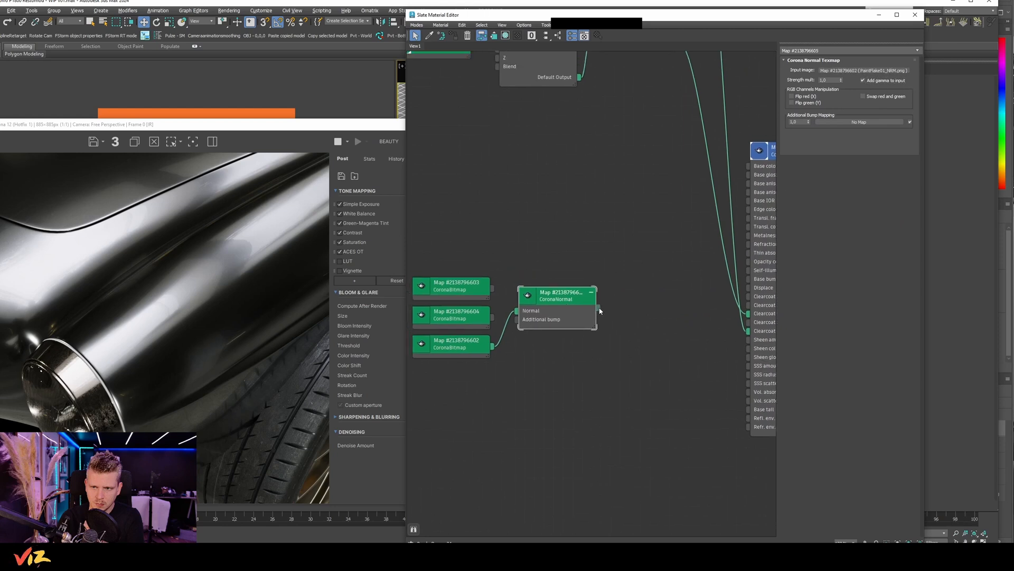
left_click_drag(599, 308, 643, 305)
mouse_move(666, 361)
mouse_move(765, 405)
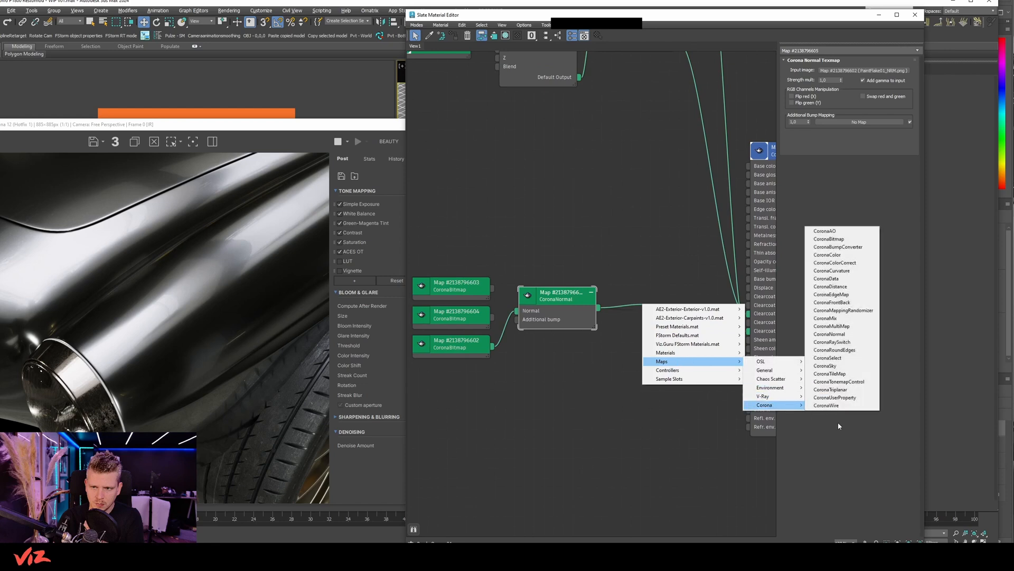
left_click(831, 390)
middle_click_drag(638, 363, 610, 370)
left_click_drag(610, 365, 720, 288)
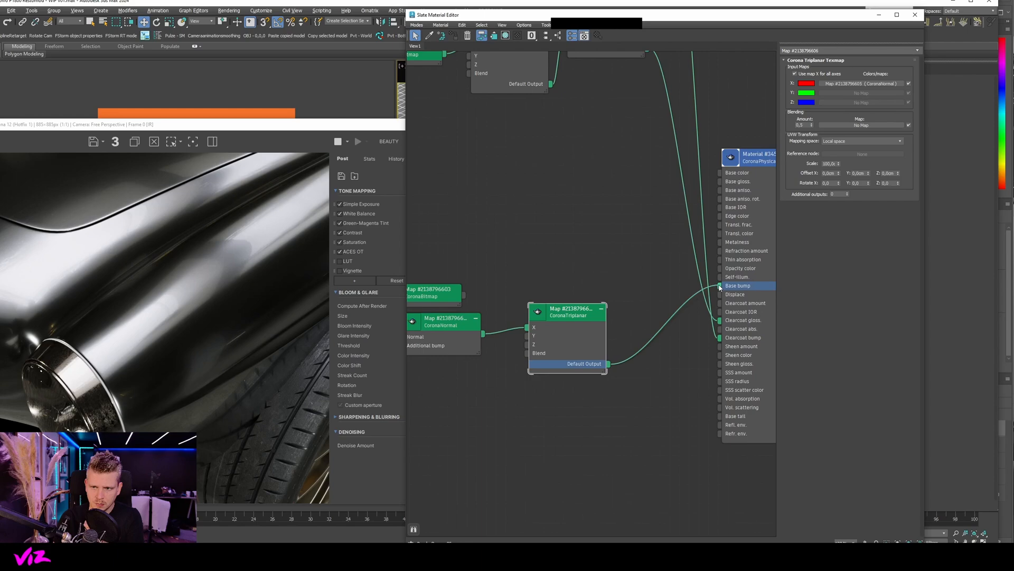
Set the scale of the CoronaTriplanar map driving the base bump to 15 cm.
left_click_drag(524, 19, 689, 35)
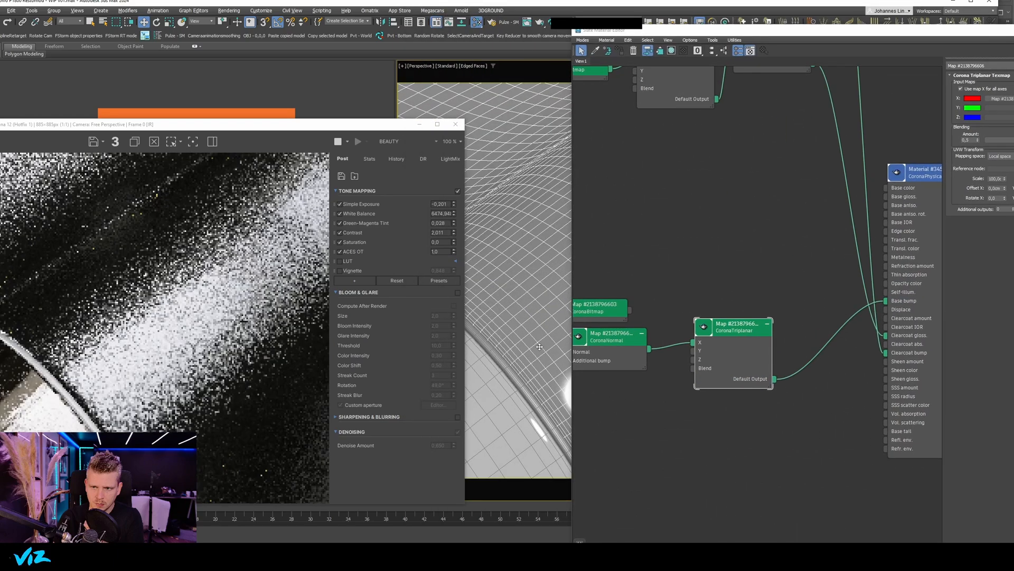
scroll(109, 339, "up", 1)
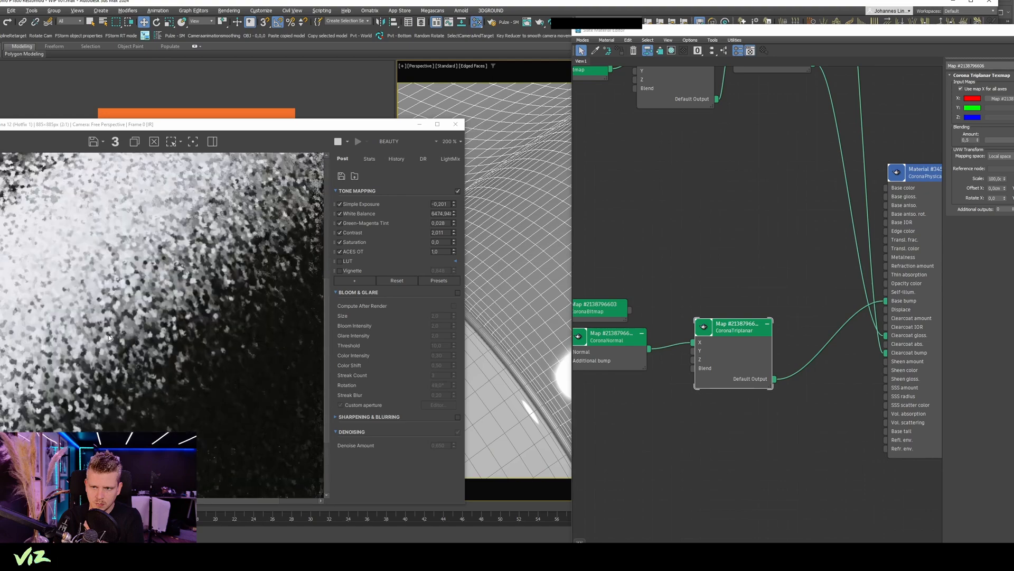
scroll(109, 339, "down", 1)
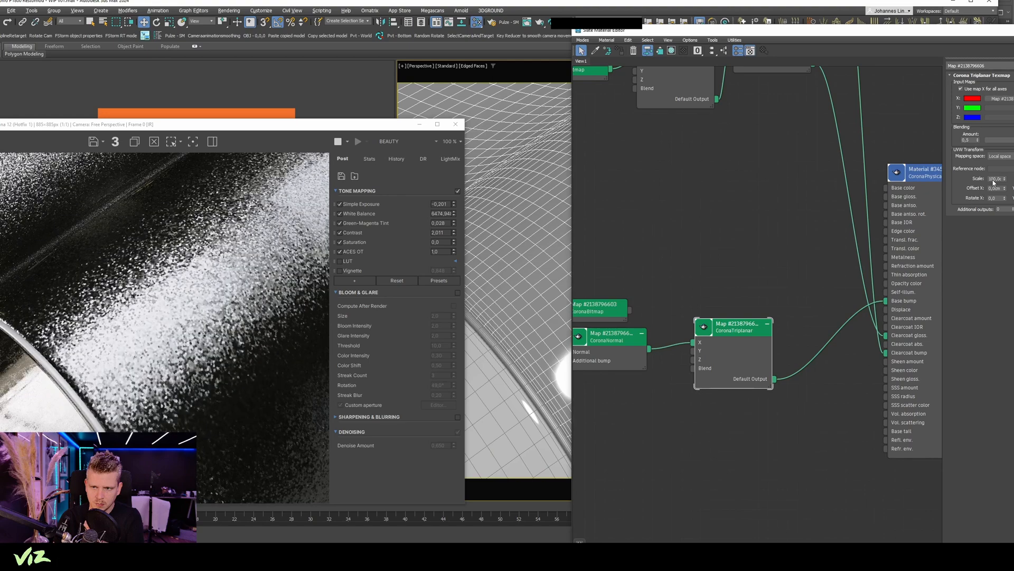
type("15")
key("Return")
Reduce the base bump CoronaTriplanar's scale to 10 cm and check the flake size close up in the render.
left_click_drag(687, 30, 574, 29)
left_click(231, 354)
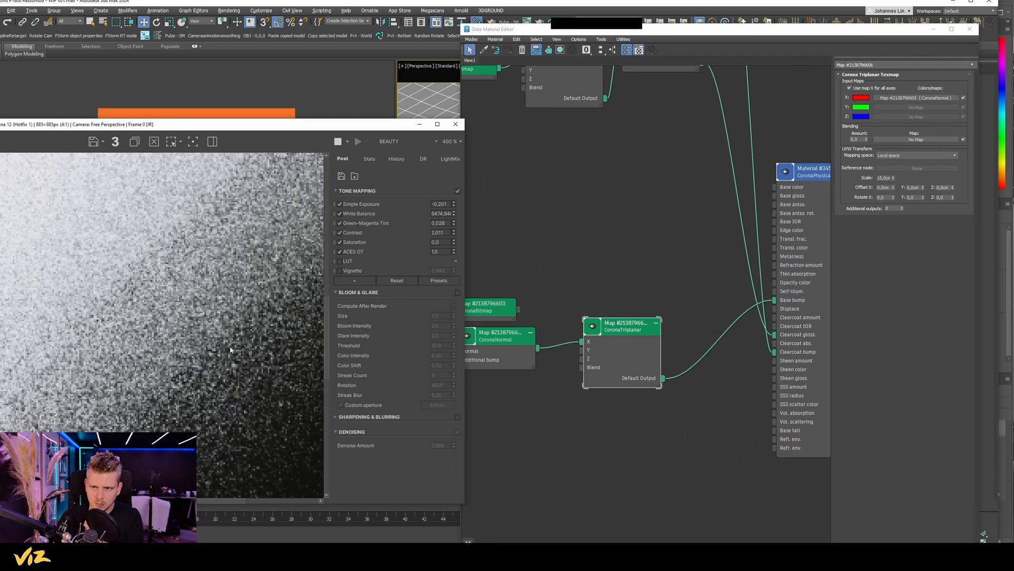
double_click(884, 178)
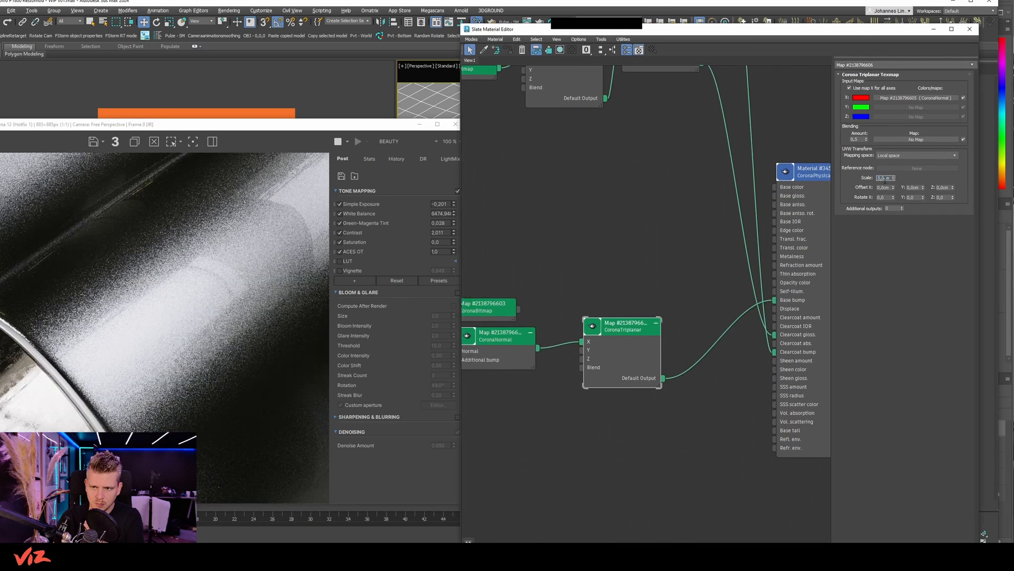
scroll(199, 490, "up", 1)
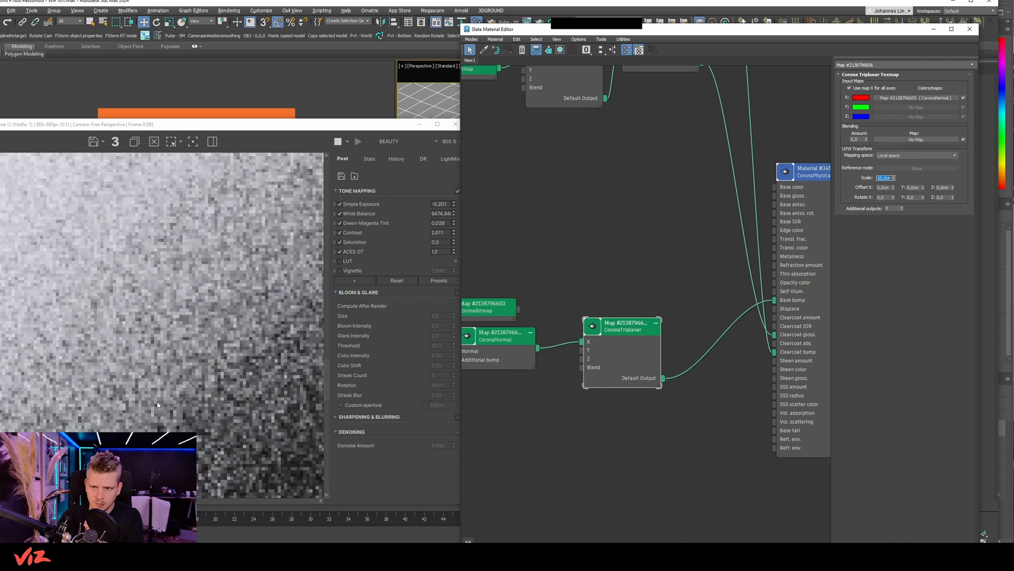
middle_click_drag(491, 377, 571, 358)
left_click_drag(566, 226, 607, 319)
left_click_drag(639, 282, 571, 244)
double_click(557, 362)
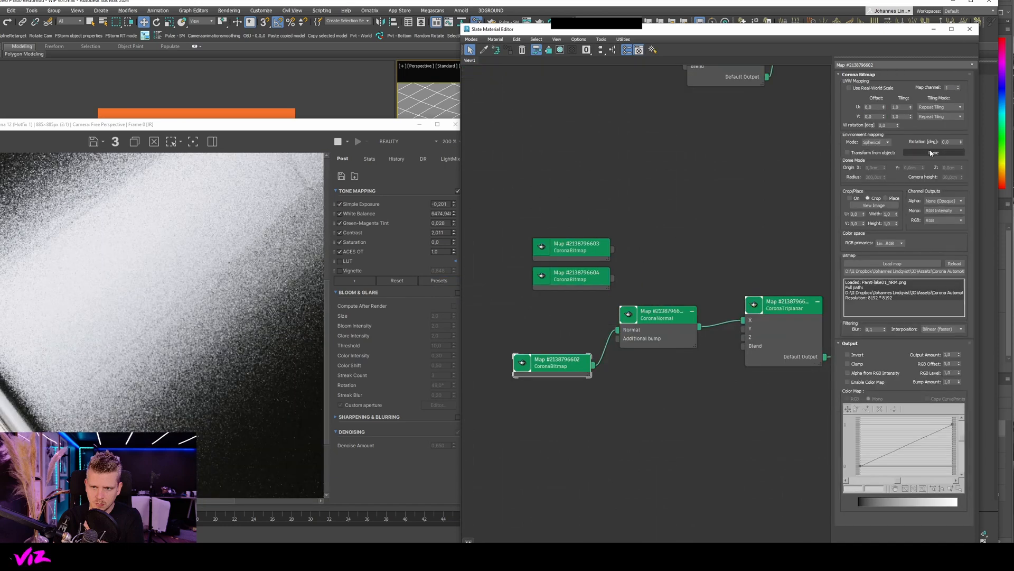
double_click(873, 329)
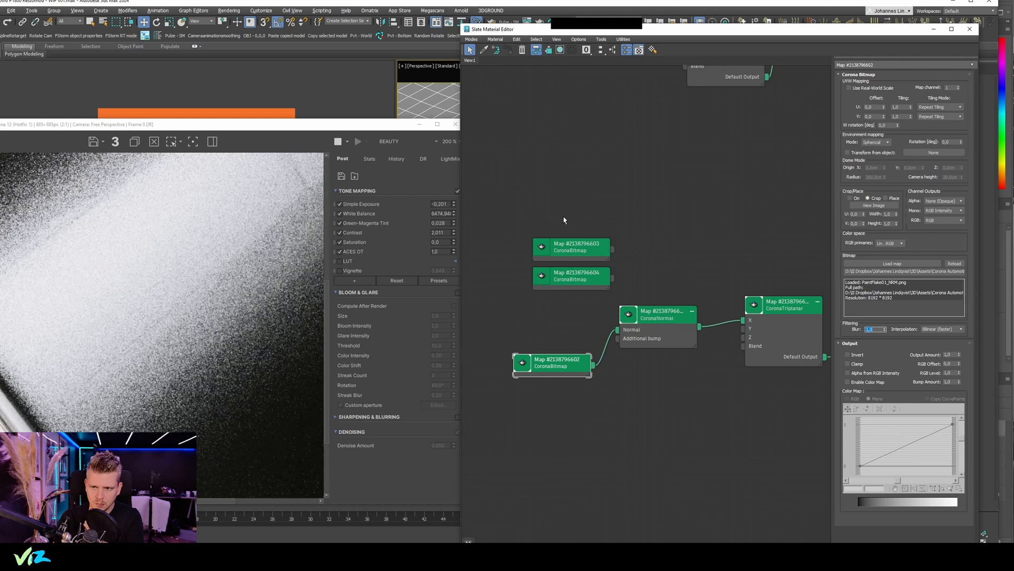
left_click_drag(528, 29, 787, 109)
middle_click_drag(608, 264, 624, 307, "alt")
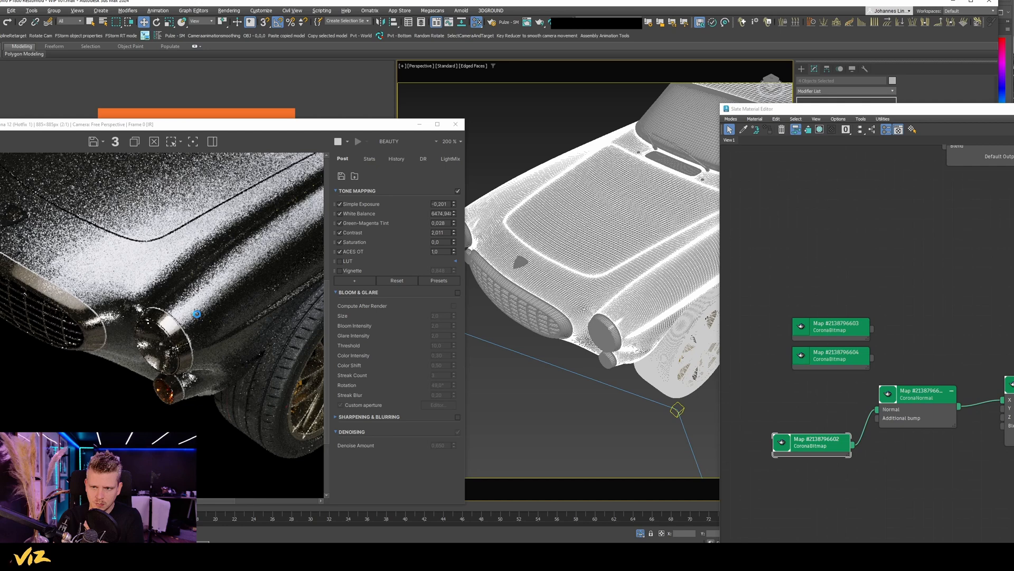
Check the default normals filtering option in Corona's system settings and leave the settings without changing anything.
left_click_drag(799, 110, 559, 57)
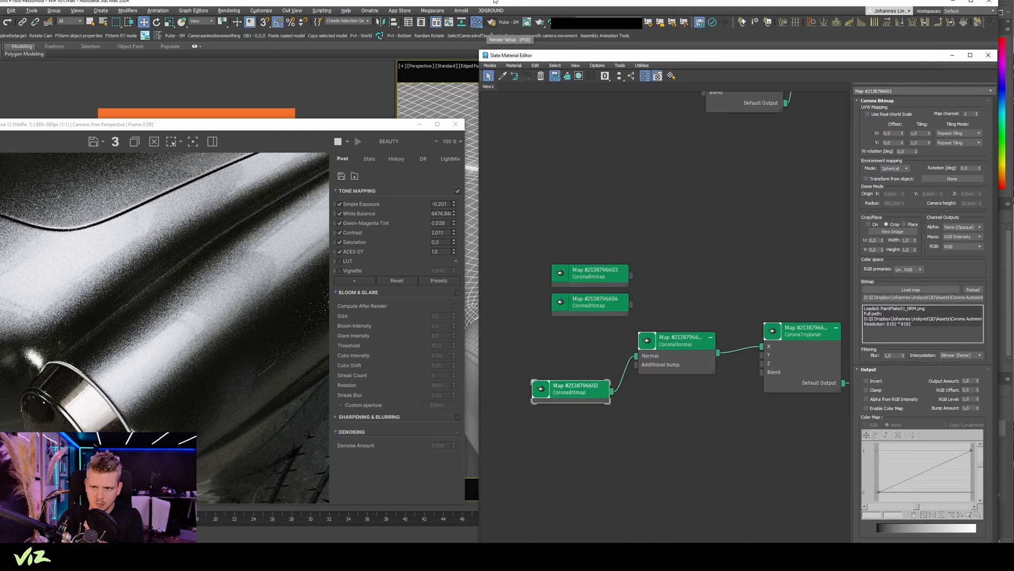
left_click(506, 29)
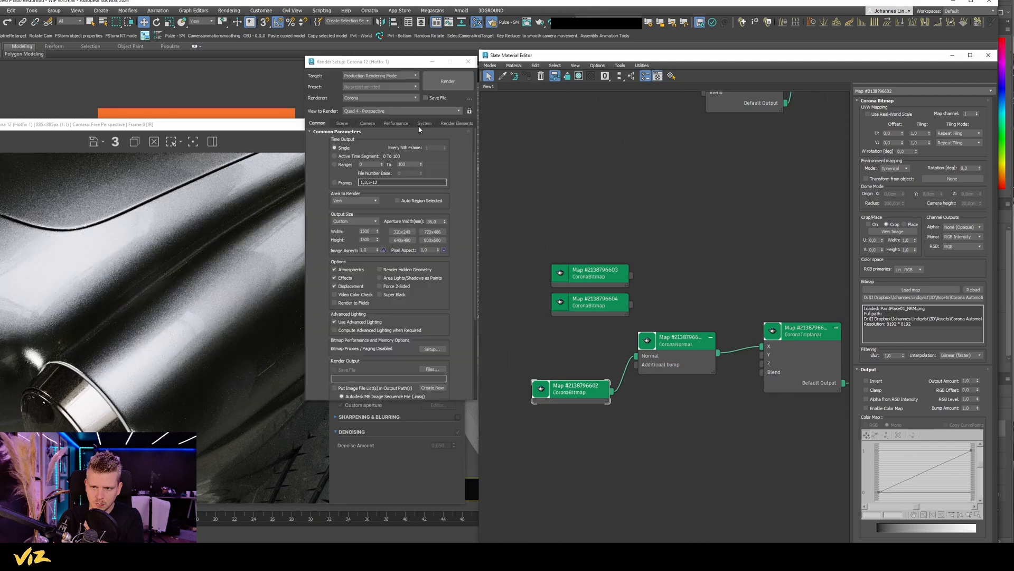
left_click(342, 135)
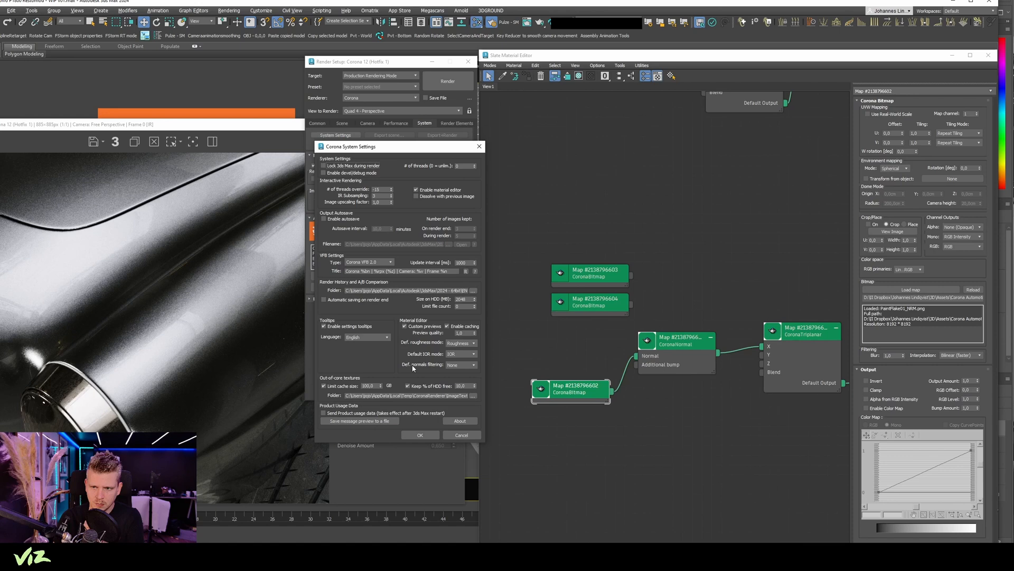
left_click(466, 365)
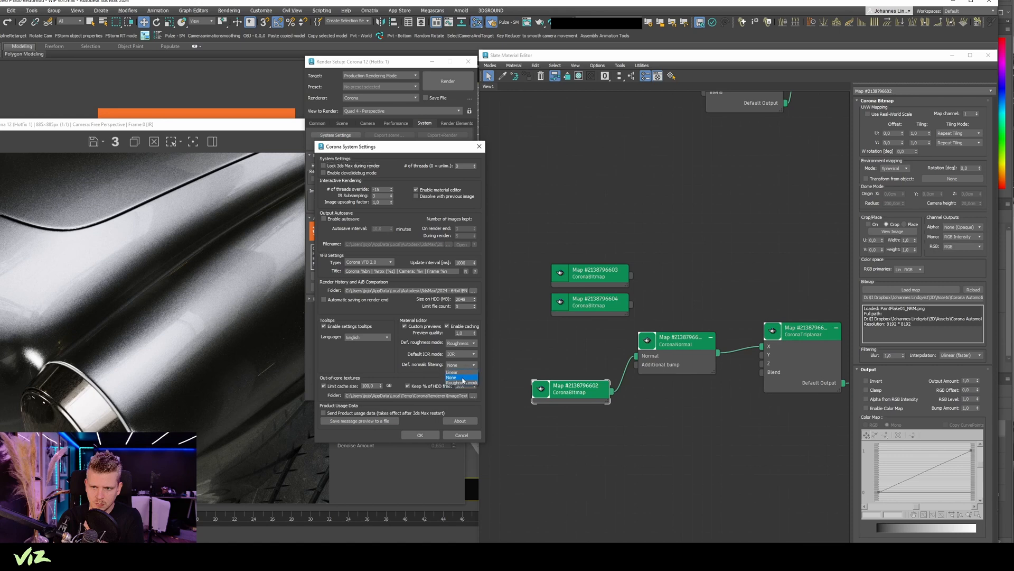
left_click(390, 365)
left_click(476, 437)
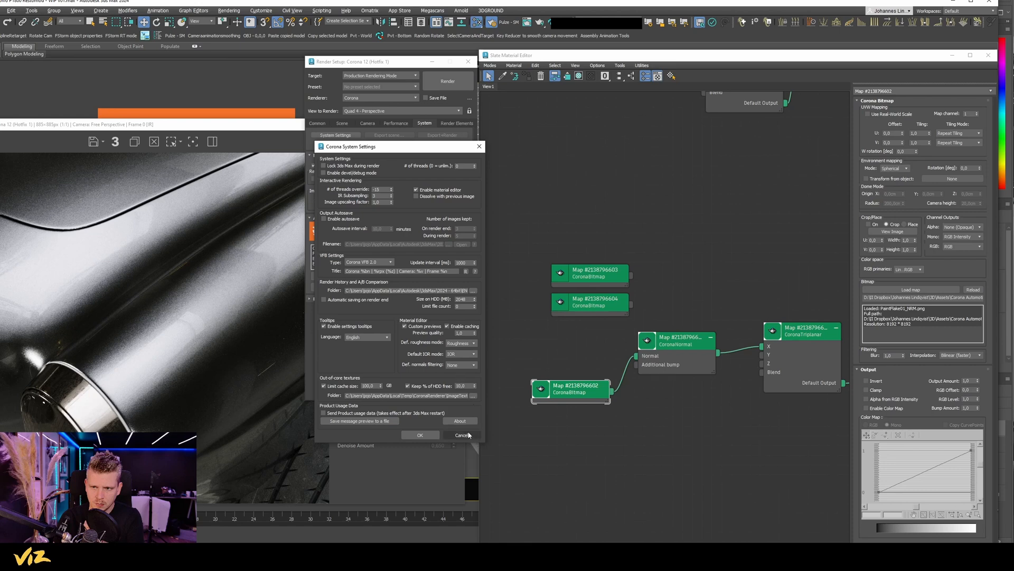
left_click(452, 434)
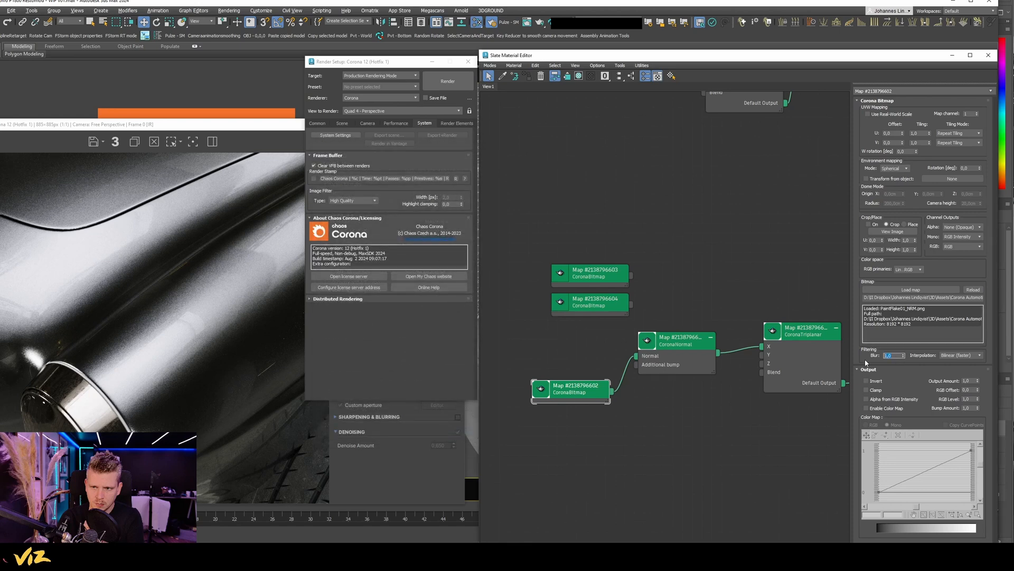
left_click(468, 61)
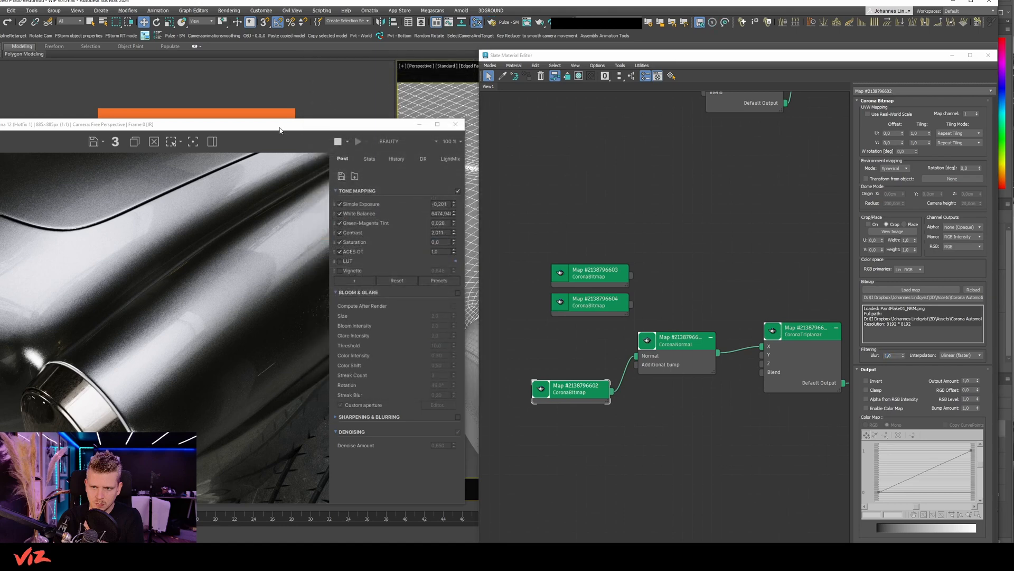
left_click_drag(280, 130, 309, 107)
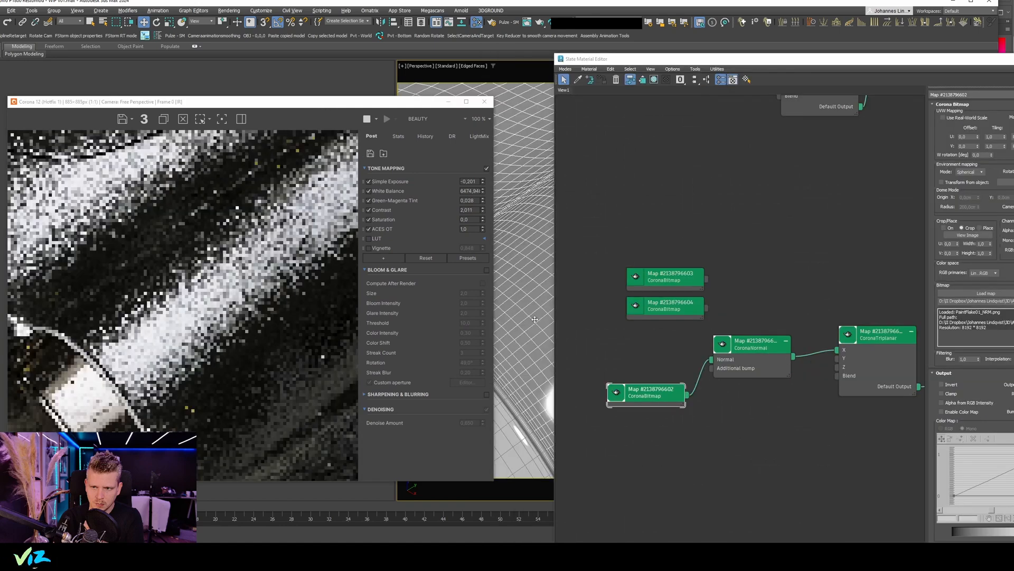
scroll(524, 275, "up", 2)
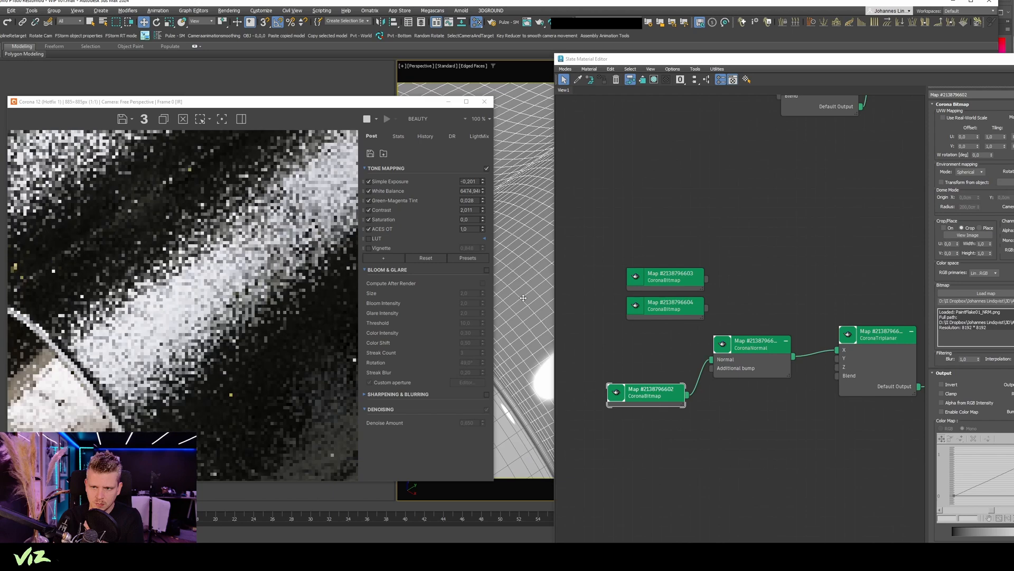
middle_click_drag(846, 305, 751, 317)
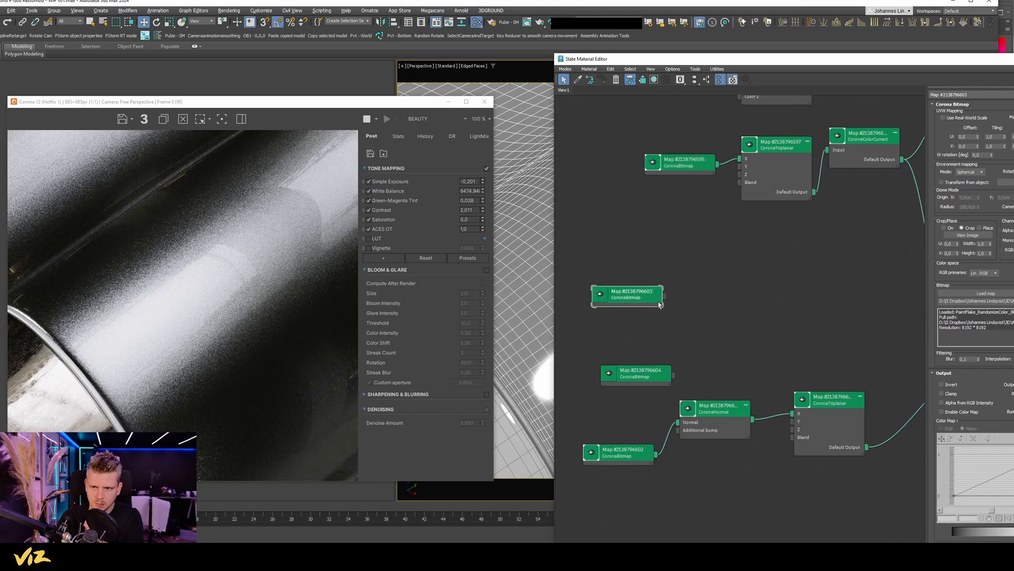
scroll(656, 301, "up", 2)
left_click_drag(667, 295, 768, 276)
mouse_move(814, 339)
mouse_move(898, 377)
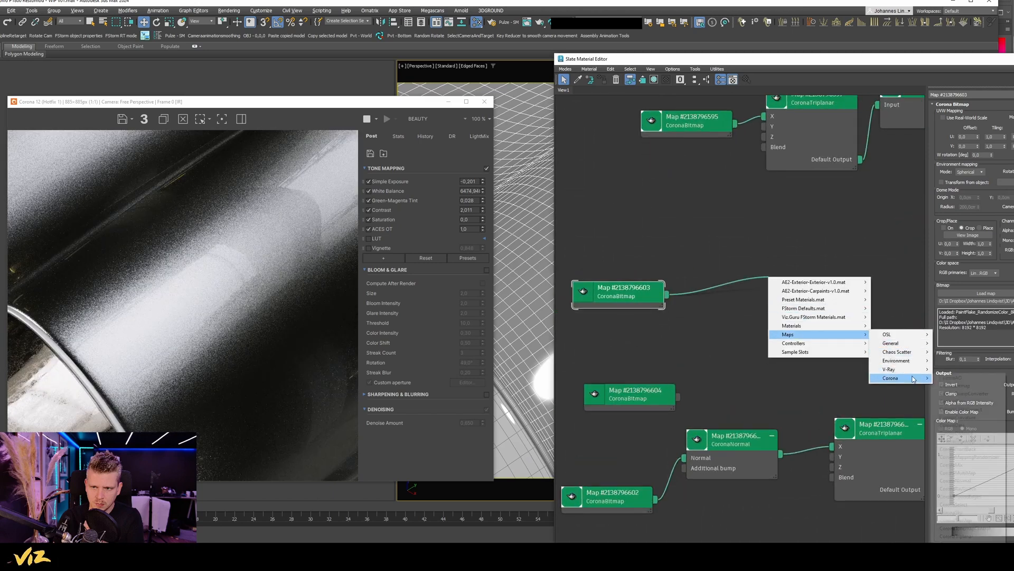
left_click(958, 535)
Set the flake colour CoronaTriplanar's scale to 10 cm, matching the base bump triplanar.
left_click(872, 426)
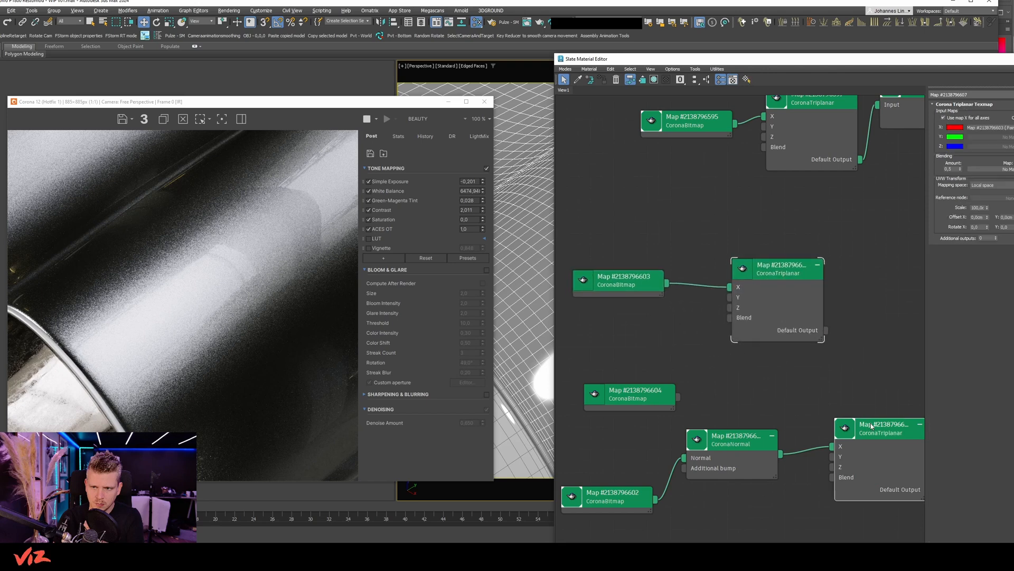
left_click_drag(888, 432, 865, 431)
left_click(771, 272)
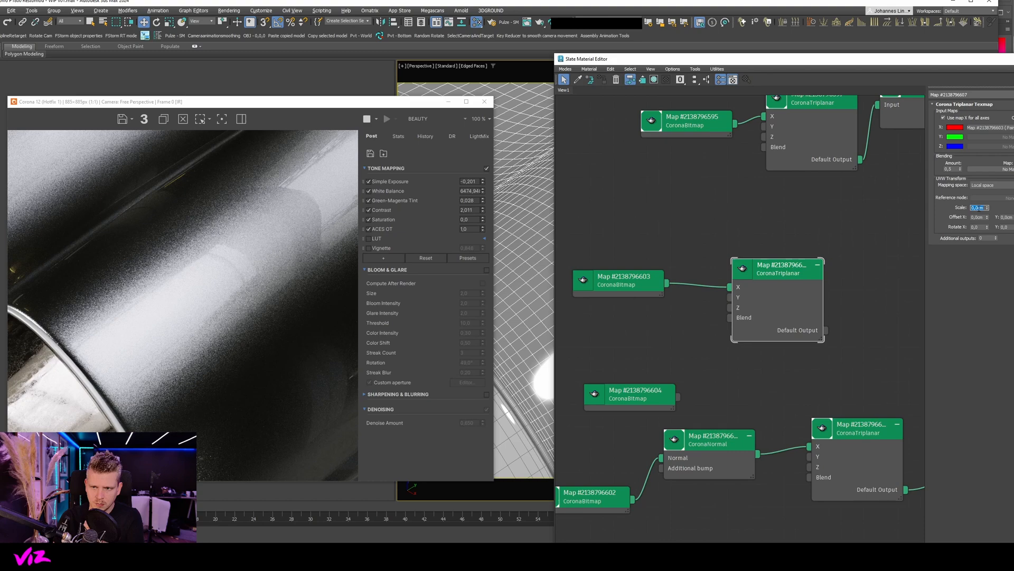
Connect the flake colour CoronaTriplanar directly to Material #345762's base color and inspect the coloured flakes in the render.
middle_click_drag(813, 285, 602, 335)
scroll(602, 335, "down", 1)
left_click_drag(615, 376, 829, 315)
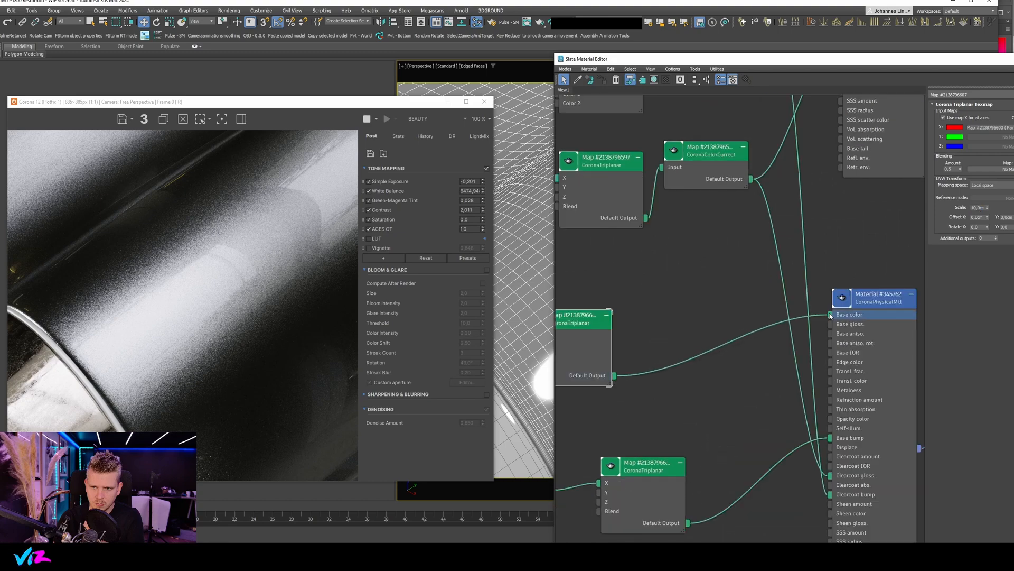
scroll(212, 340, "up", 2)
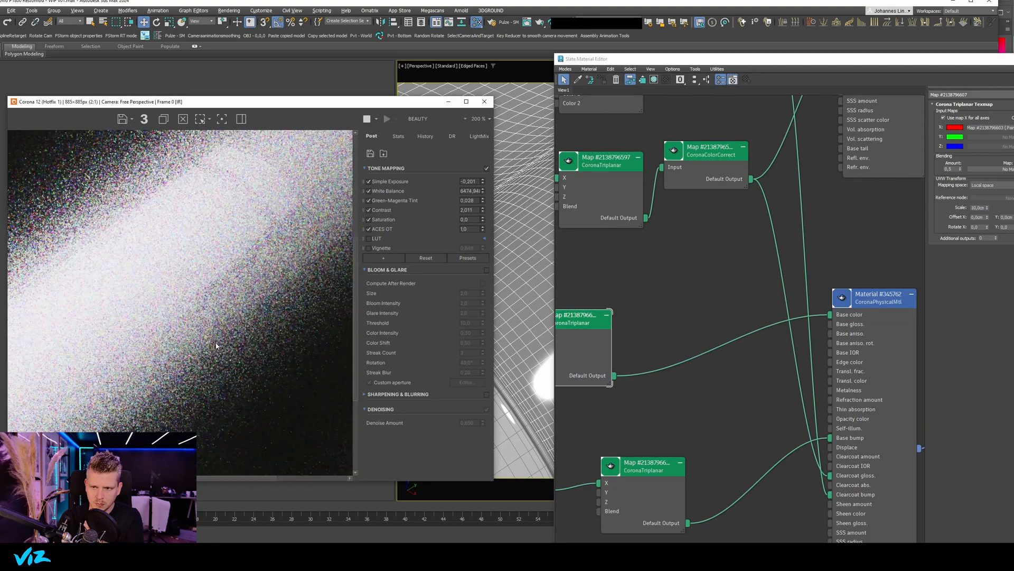
scroll(211, 340, "down", 2)
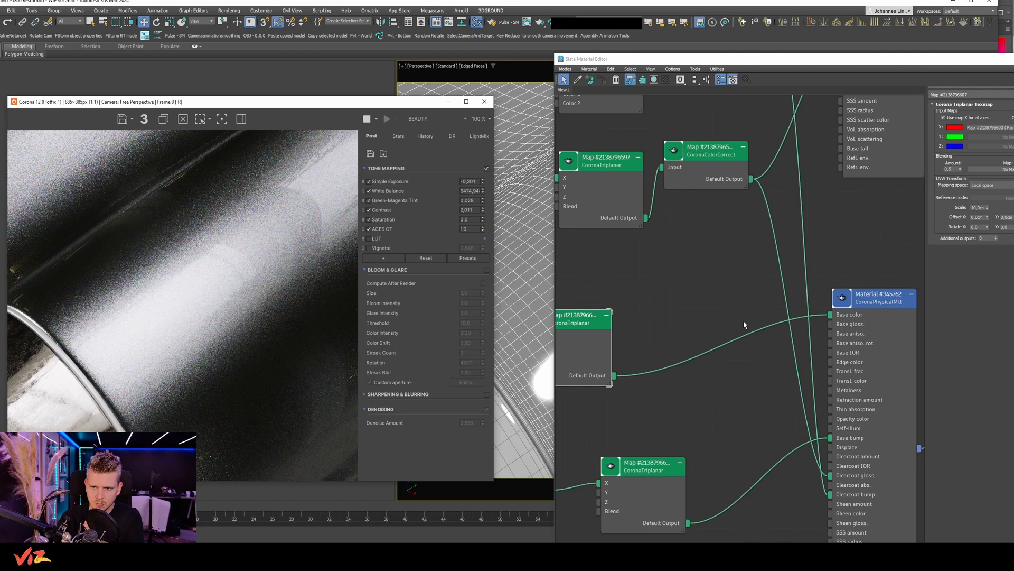
Insert a CoronaColorCorrect map between the flake colour CoronaTriplanar and Material #345762's base color, and desaturate the flake colours.
left_click_drag(614, 375, 684, 302)
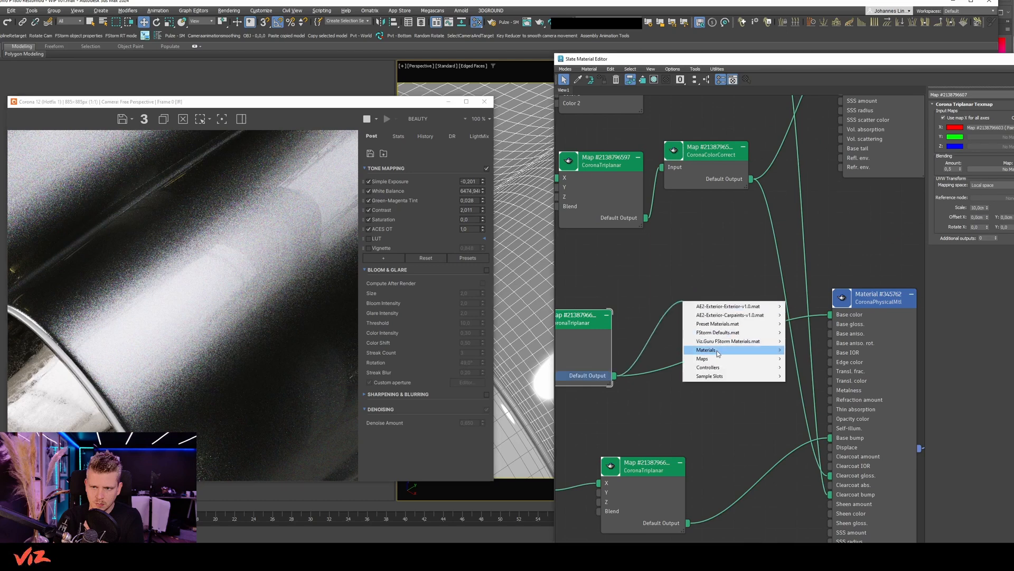
mouse_move(703, 358)
mouse_move(805, 402)
left_click(875, 259)
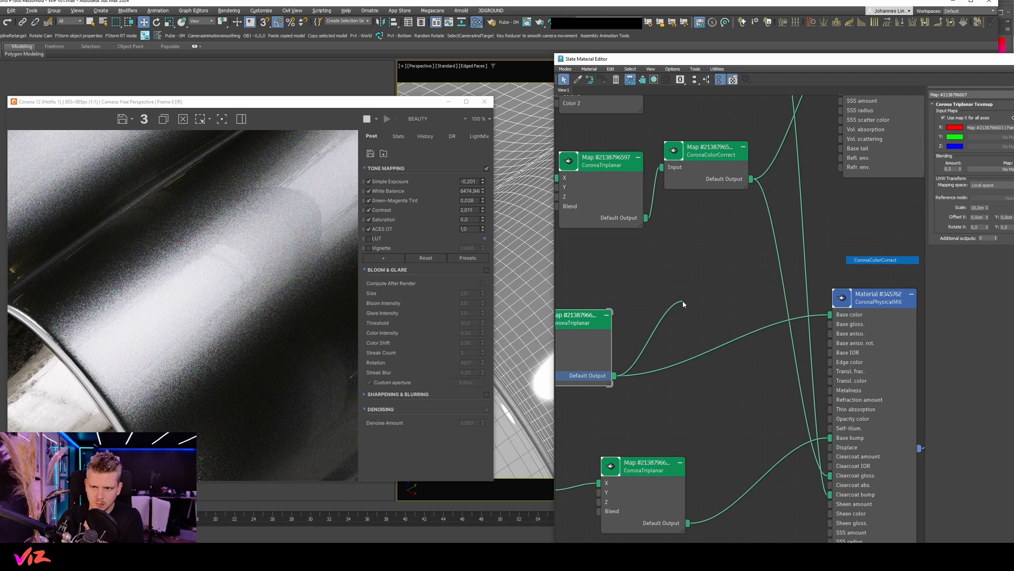
left_click_drag(749, 324, 830, 314)
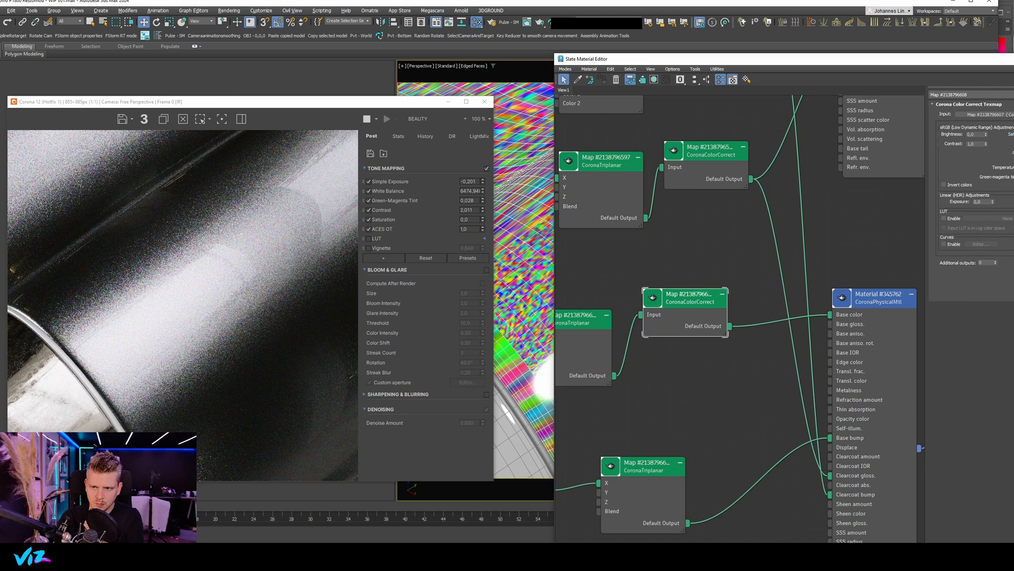
scroll(127, 274, "up", 1)
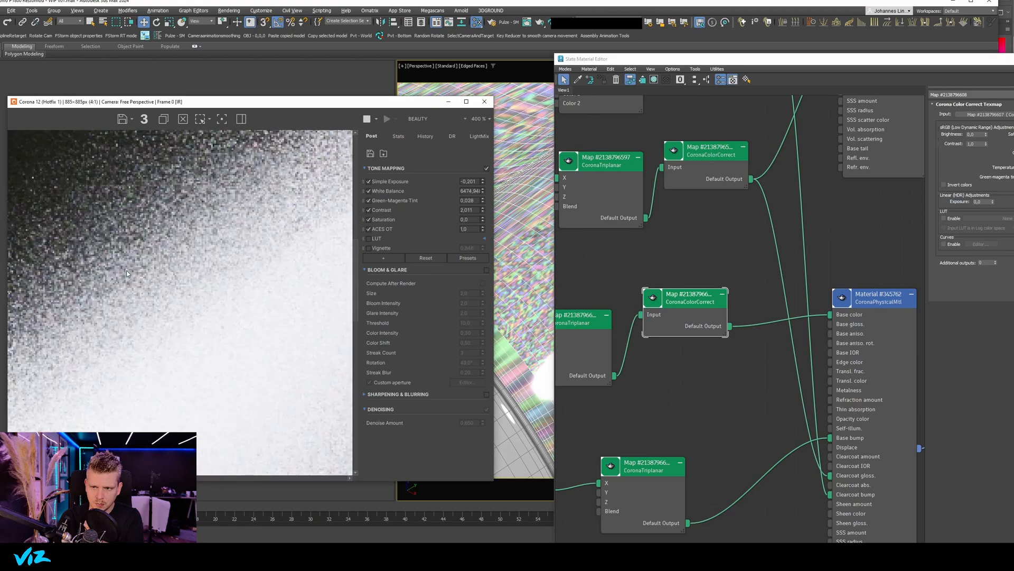
scroll(242, 287, "up", 1)
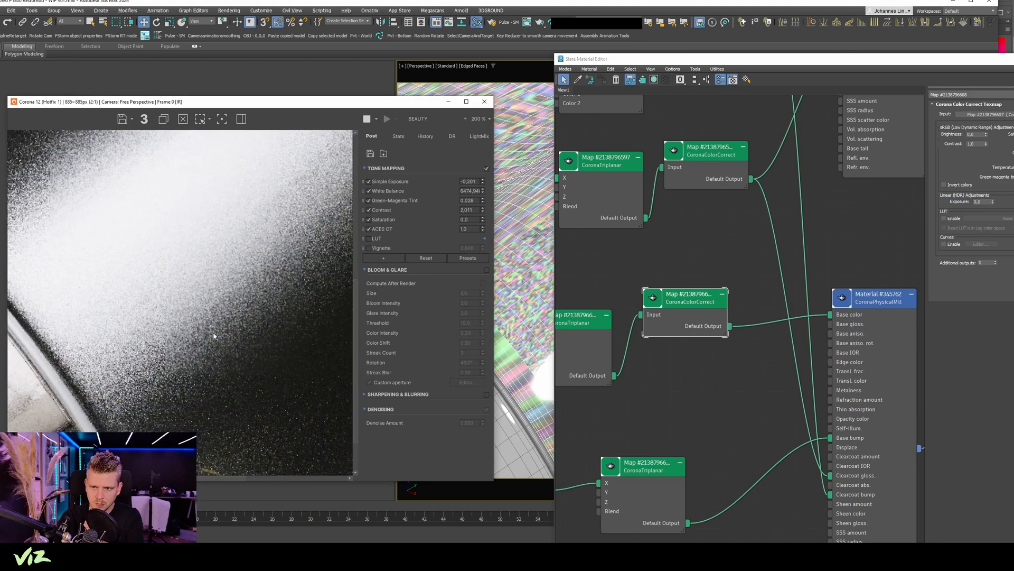
scroll(242, 288, "down", 2)
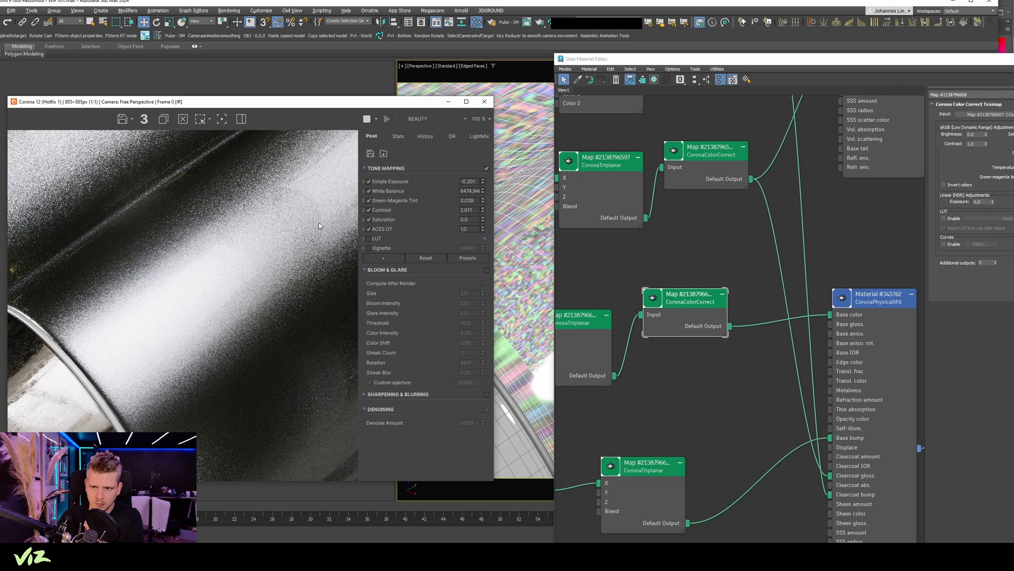
scroll(273, 331, "up", 2)
scroll(272, 330, "down", 2)
Set the strength multiplier of the CoronaNormal map fed by the paint flake normal bitmap to 0,7.
middle_click_drag(608, 422, 728, 340)
double_click(638, 400)
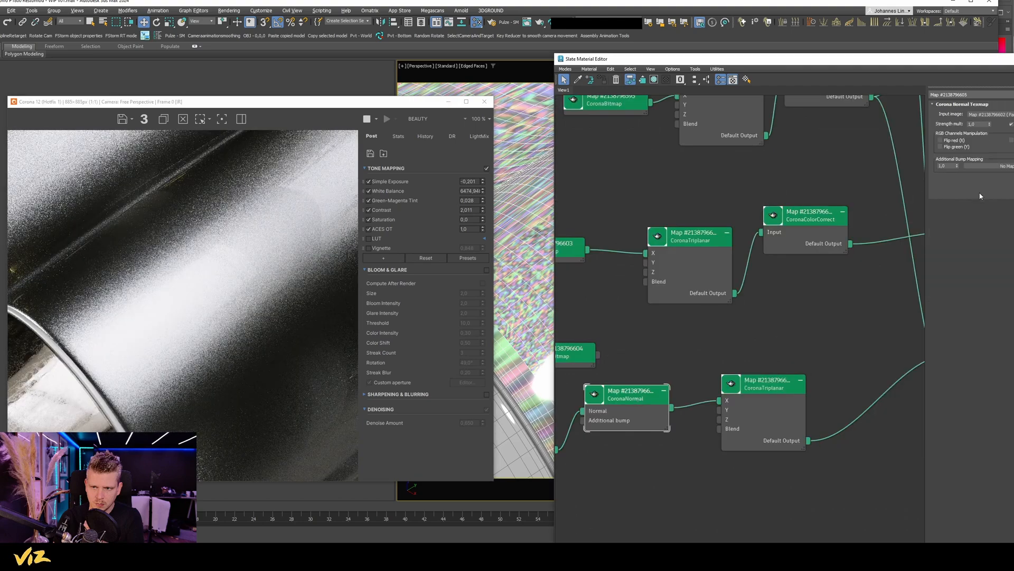
type("0,7")
key("Return")
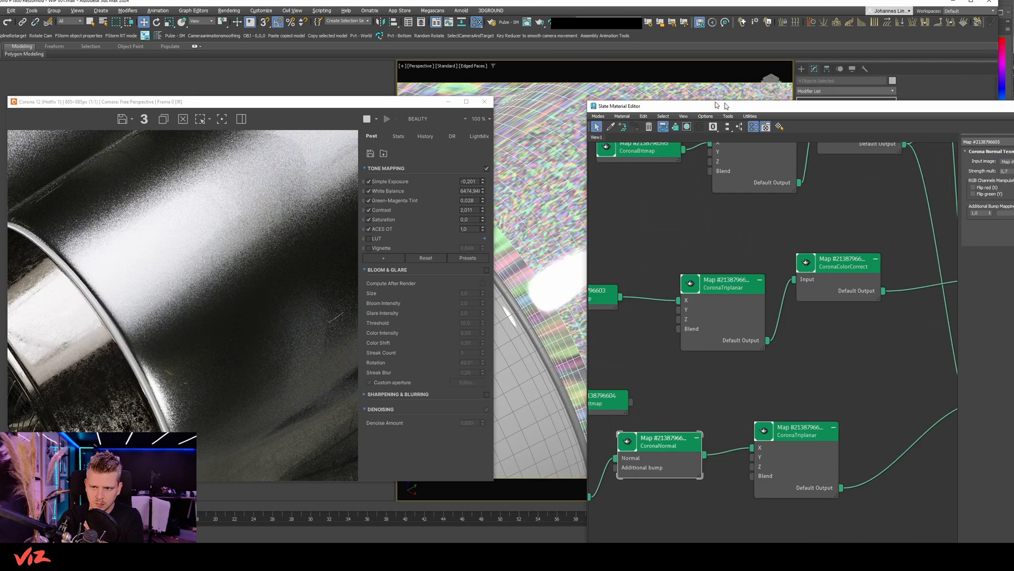
Add a CoronaTriplanar map fed by the PaintFlake01_SPEC CoronaBitmap, placed between the flake colour and flake normal branches.
left_click_drag(721, 106, 520, 49)
middle_click_drag(627, 215, 433, 283)
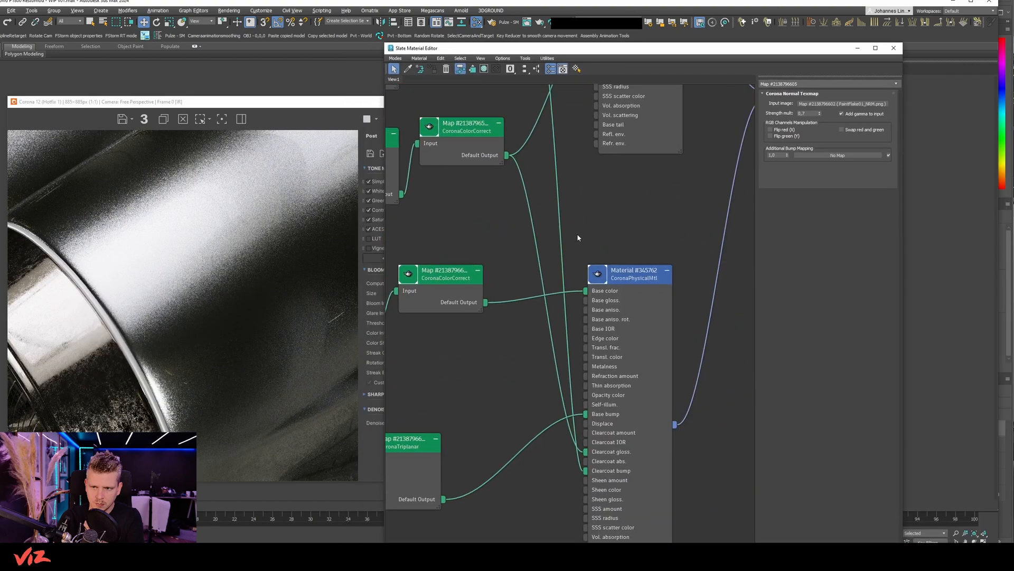
scroll(578, 238, "down", 1)
middle_click_drag(578, 238, 703, 223)
middle_click_drag(439, 358, 496, 338)
left_click_drag(446, 360, 556, 326)
double_click(557, 325)
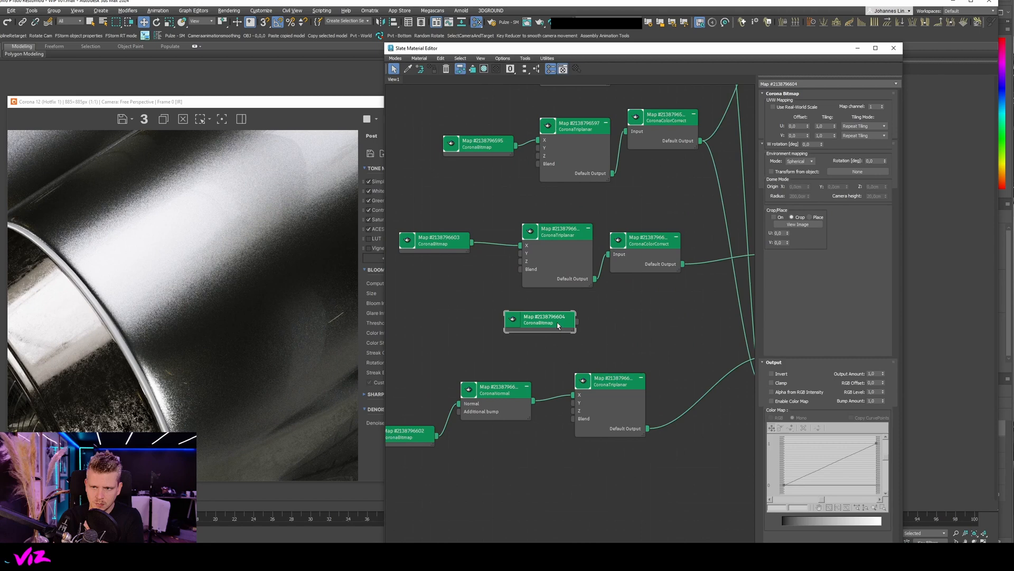
middle_click_drag(588, 326, 453, 347)
scroll(454, 345, "up", 1)
left_click_drag(437, 349, 496, 329)
left_click(523, 377)
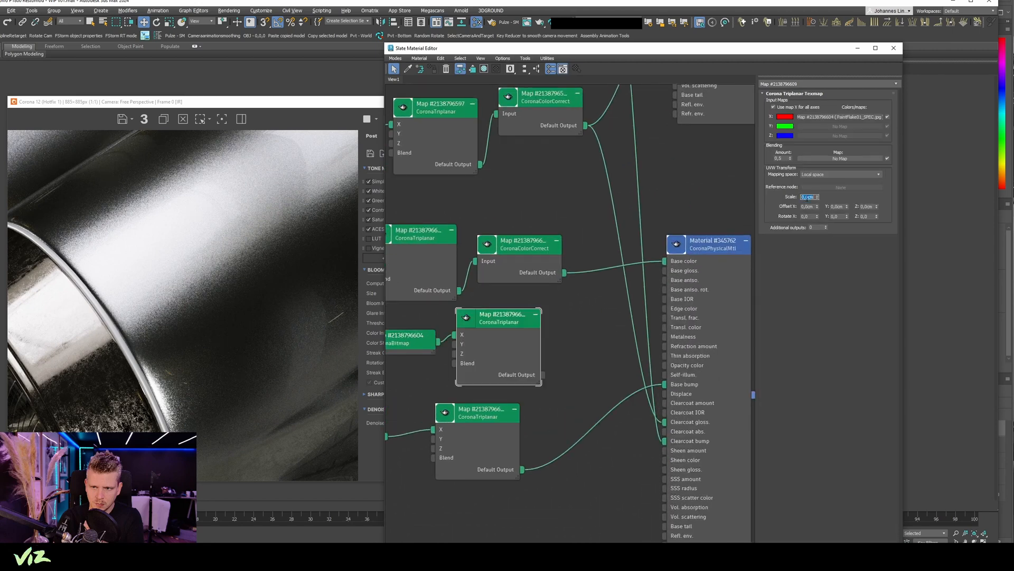
Compare the flake triplanars' scales and connect the PaintFlake01_SPEC CoronaTriplanar to Material #345762's base gloss.
middle_click_drag(501, 282, 570, 276)
double_click(483, 230)
double_click(573, 320)
double_click(550, 406)
left_click_drag(566, 315, 535, 326)
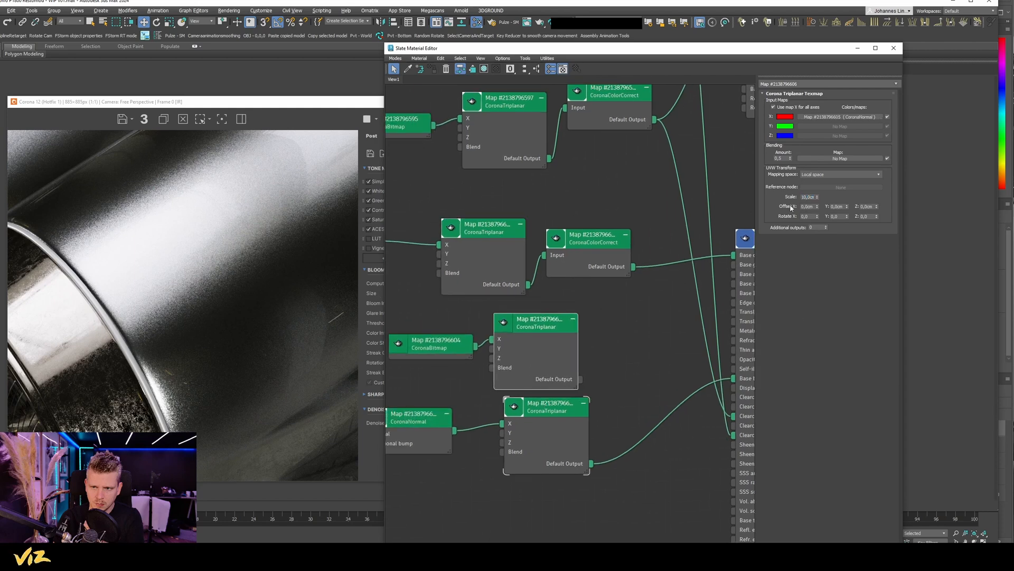
middle_click_drag(674, 292, 637, 308)
left_click_drag(539, 395, 700, 282)
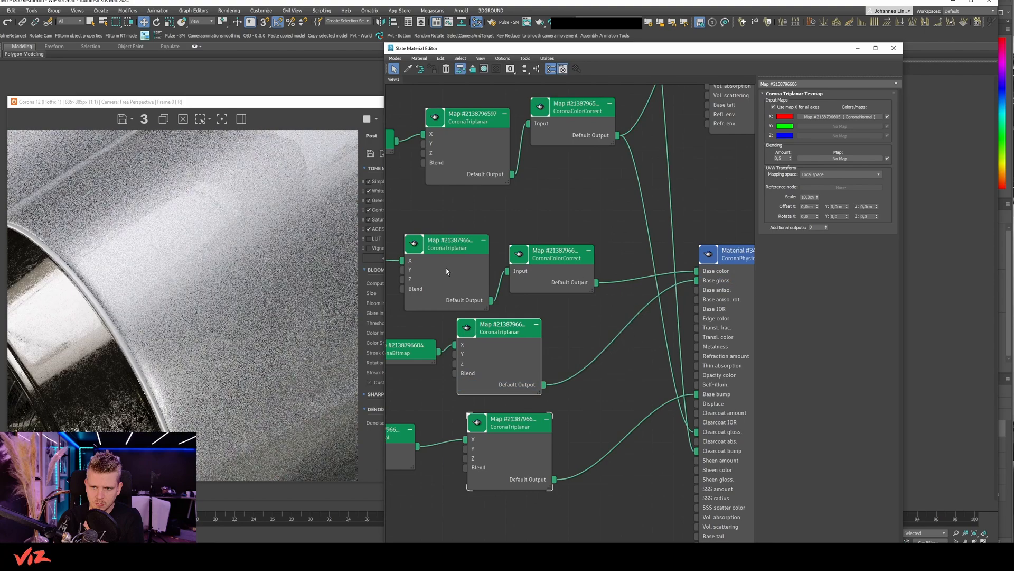
Lower the base gloss map amount of Material #345762 and tune it against the flake reflections in the render.
middle_click_drag(748, 259, 717, 267)
left_click(717, 267)
double_click(718, 267)
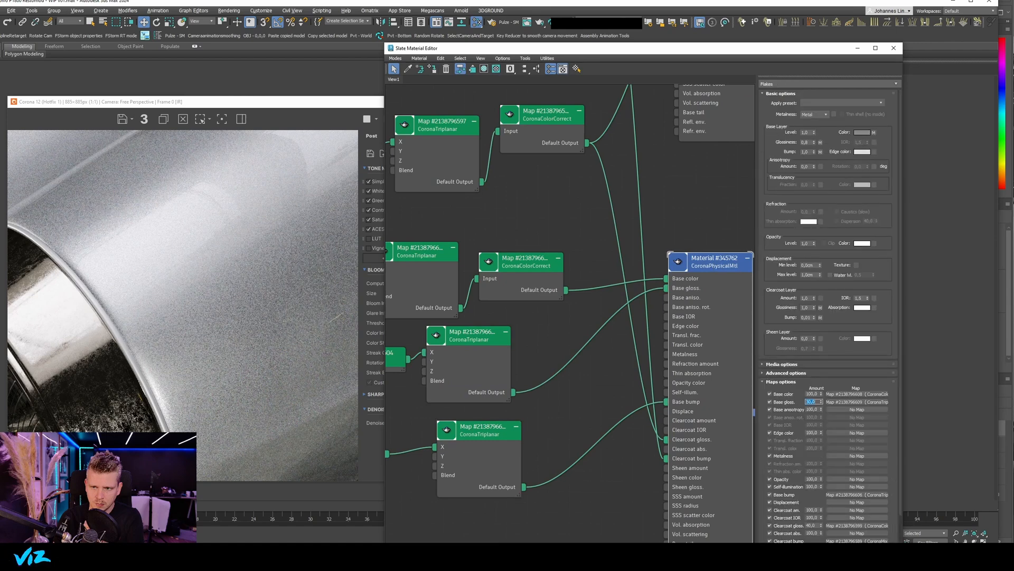
left_click(221, 328)
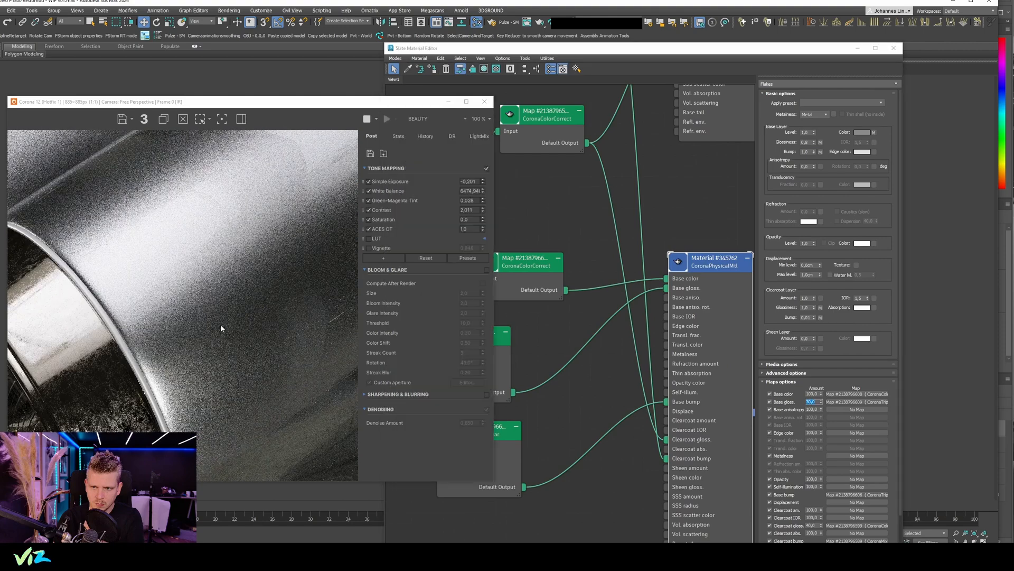
scroll(221, 328, "up", 1)
scroll(278, 295, "down", 1)
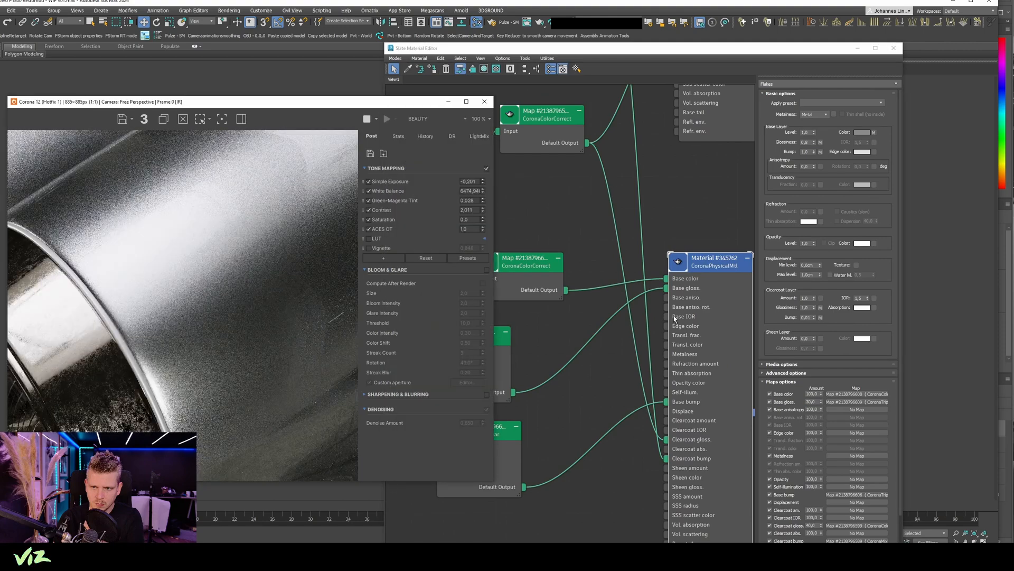
left_click(785, 403)
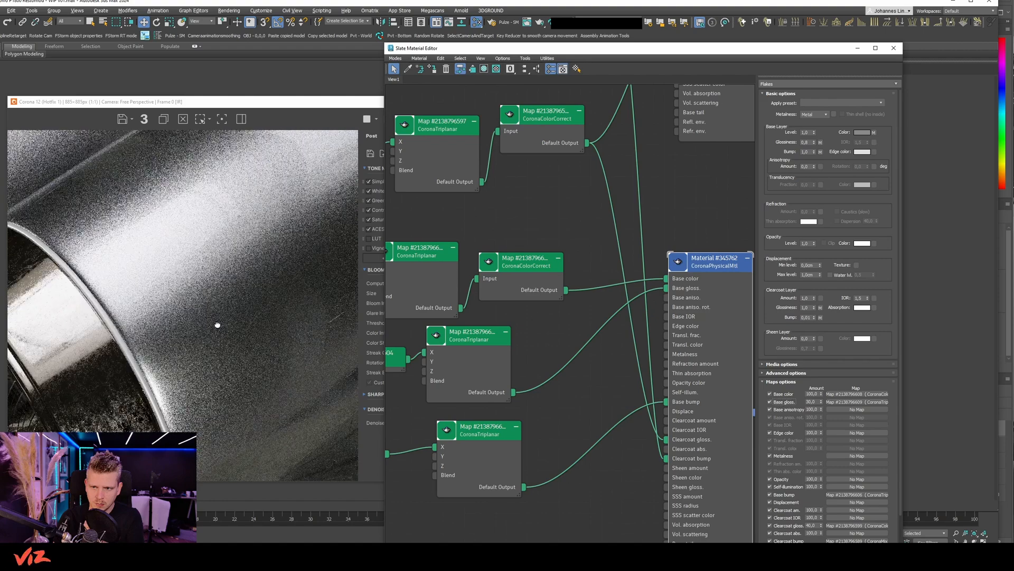
left_click(276, 295)
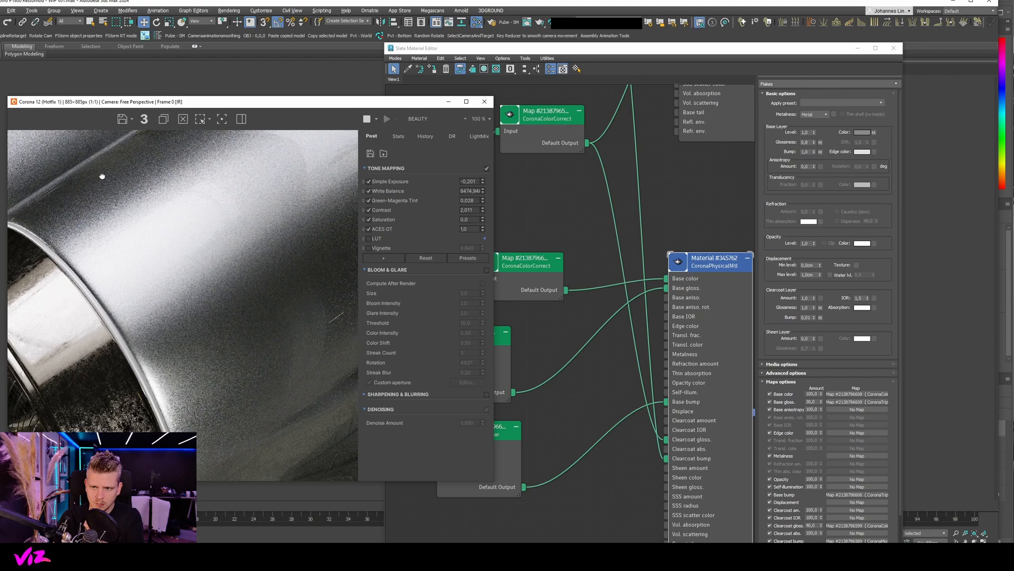
Set the clearcoat IOR to 1,8 on both the Flakes material and the Base material.
left_click(861, 297)
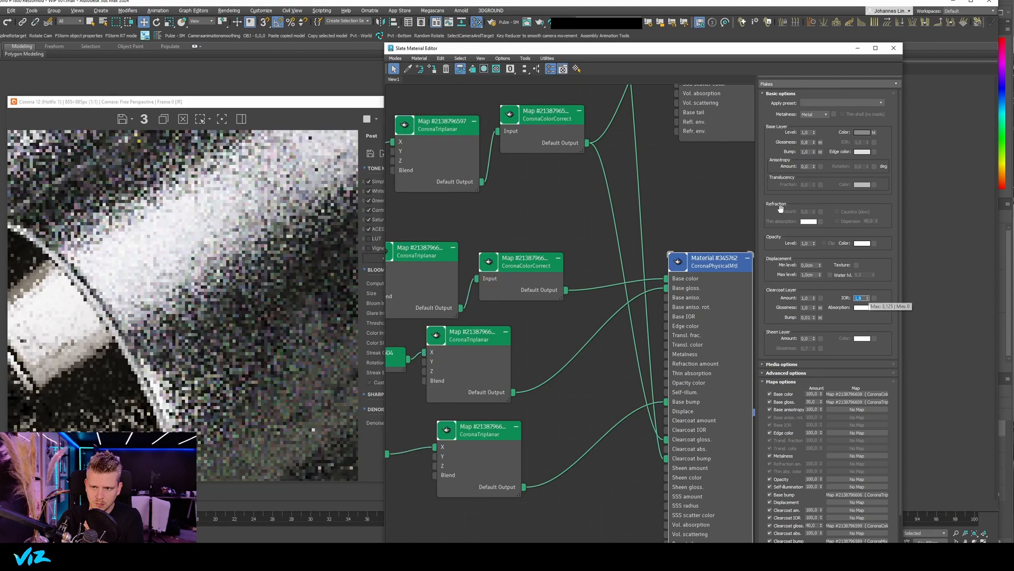
scroll(697, 127, "down", 1)
middle_click_drag(698, 127, 625, 264)
middle_click_drag(658, 141, 609, 237)
double_click(598, 185)
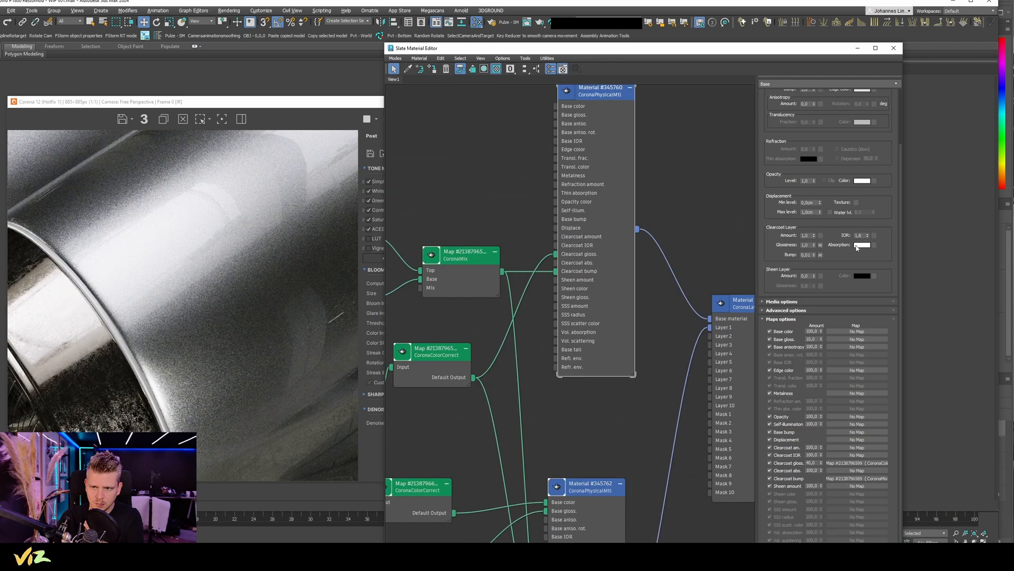
middle_click_drag(488, 275, 402, 269)
Set the Layer 1 amount of the CoronaLayeredMtl to 30 and inspect the blended flakes up close in the render.
double_click(674, 297)
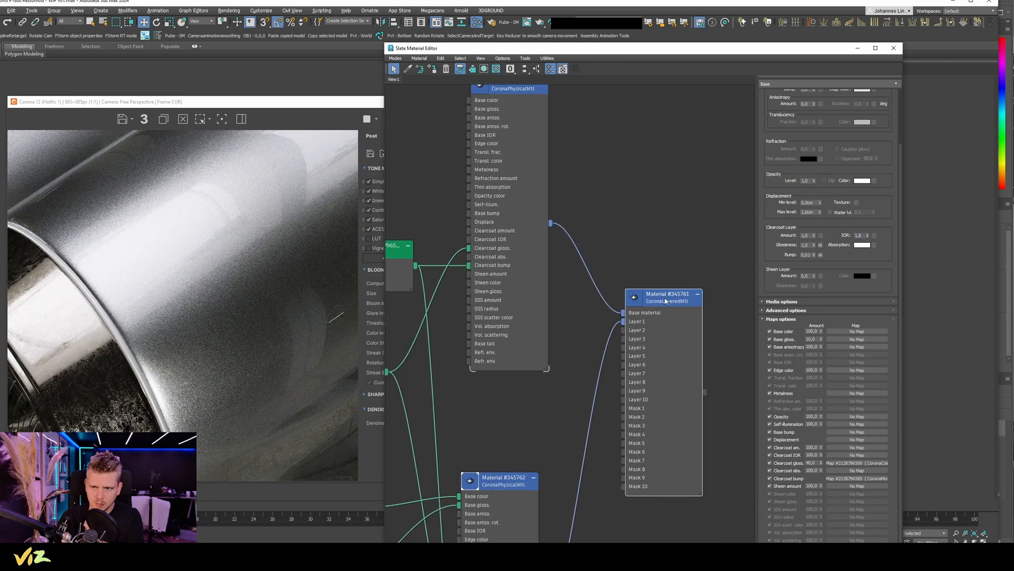
left_click_drag(794, 127, 741, 132)
type("30")
key("Return")
left_click(164, 286)
scroll(164, 285, "up", 2)
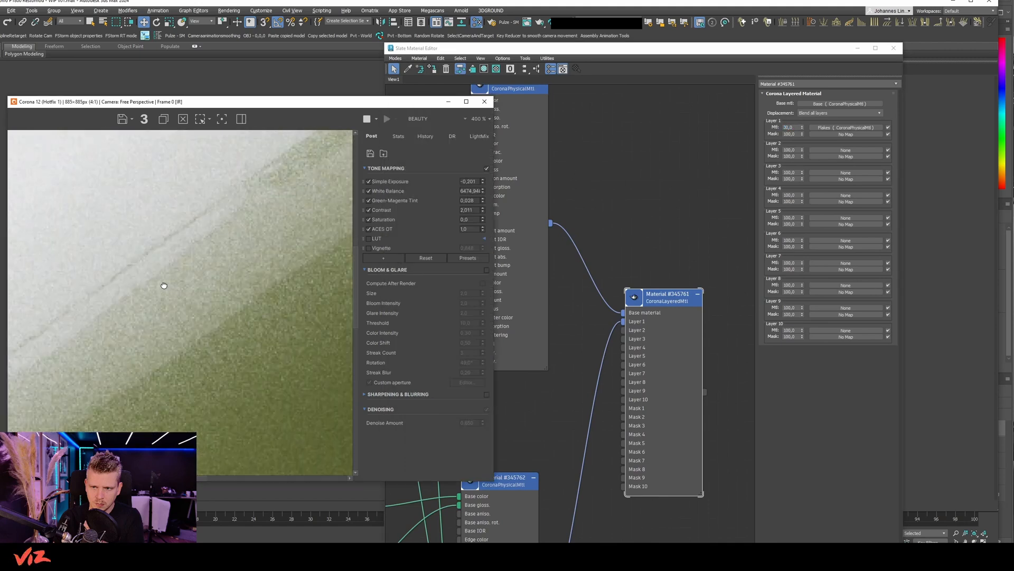
scroll(164, 285, "down", 2)
scroll(245, 161, "up", 2)
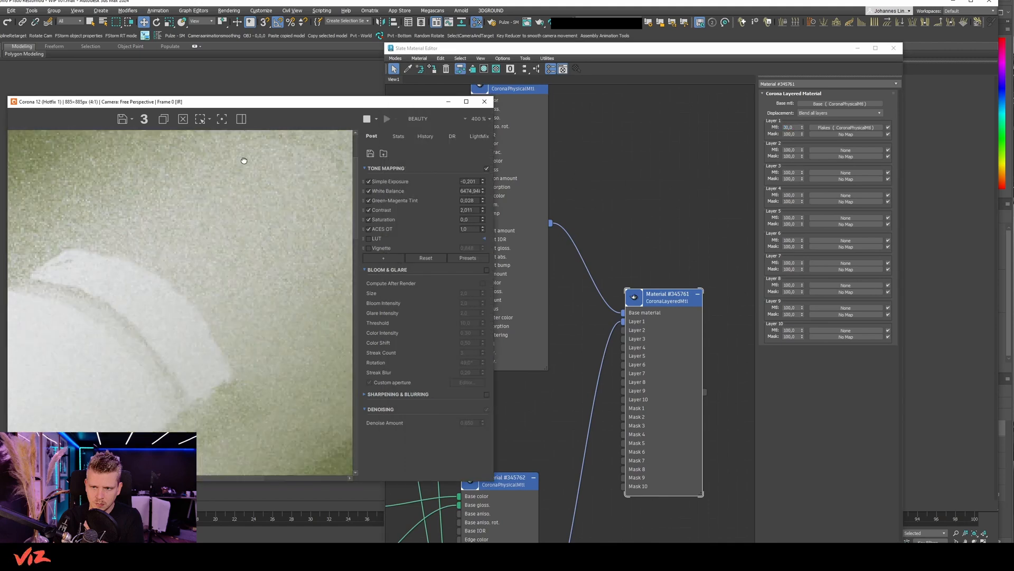
left_click_drag(285, 178, 182, 257)
scroll(151, 317, "down", 2)
Examine the layered paint in the render from several viewpoints around the car's bodywork and lights.
left_click_drag(574, 48, 1013, 131)
scroll(629, 228, "down", 5)
middle_click_drag(630, 228, 623, 285, "alt")
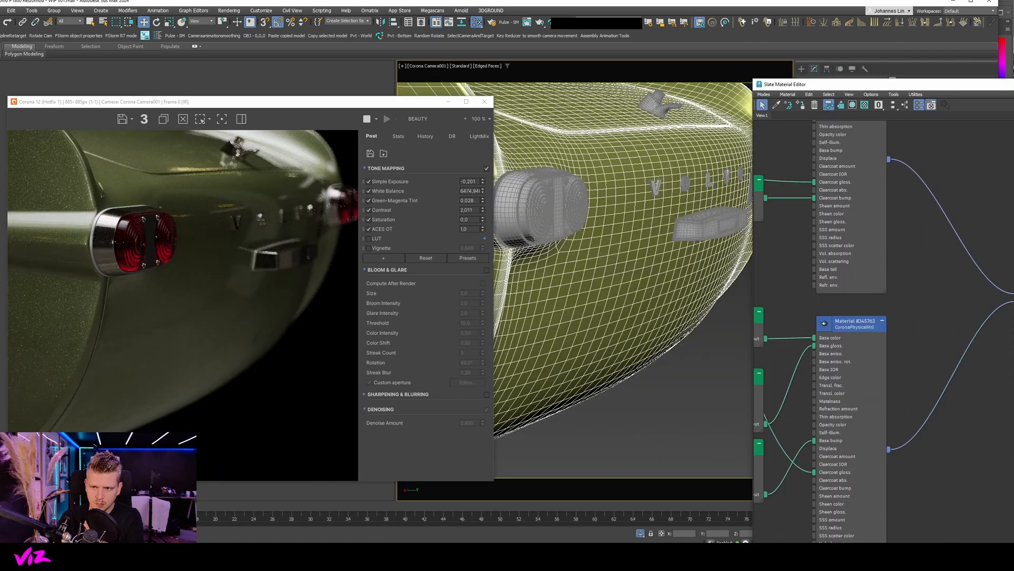
scroll(112, 206, "up", 3)
scroll(112, 207, "down", 3)
key("p")
scroll(601, 229, "down", 5)
middle_click_drag(601, 229, 598, 229, "alt")
scroll(345, 309, "down", 1)
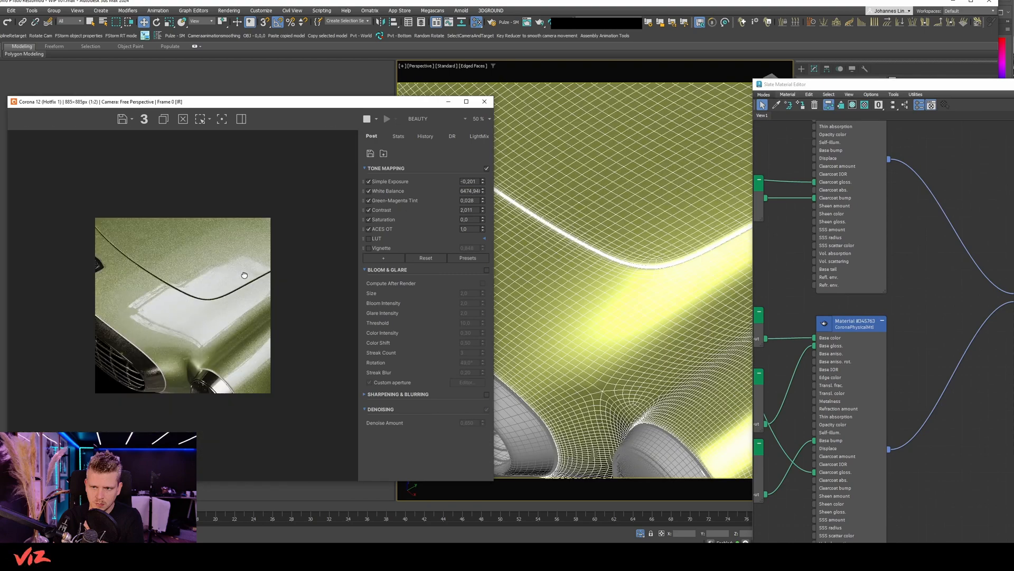
scroll(345, 310, "up", 1)
middle_click_drag(655, 338, 588, 264, "alt")
Examine the flake sparkle around the highlights beside the front lights in a close-up render.
scroll(575, 249, "up", 3)
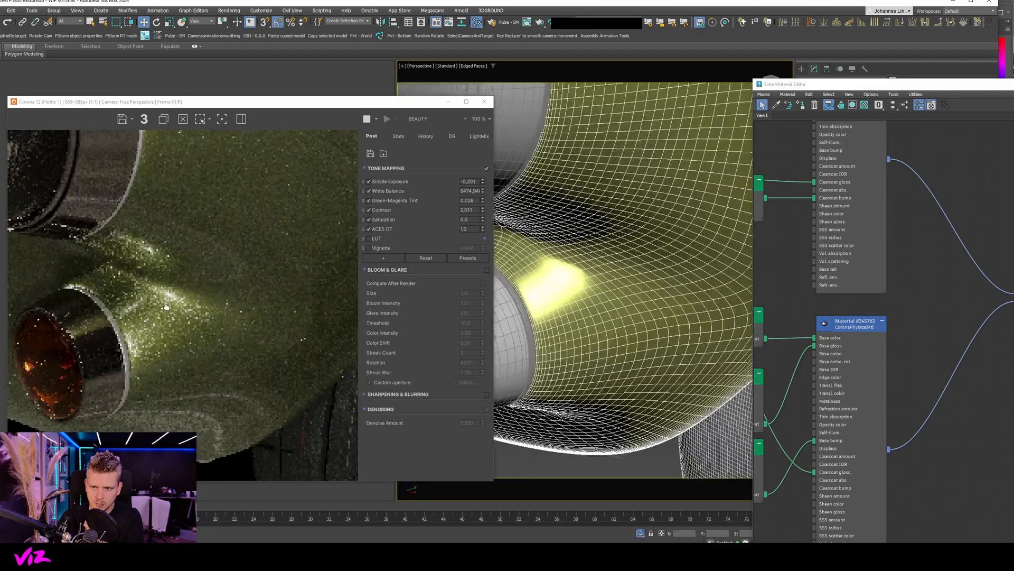
scroll(143, 234, "up", 2)
scroll(143, 234, "down", 1)
left_click_drag(35, 238, 111, 404)
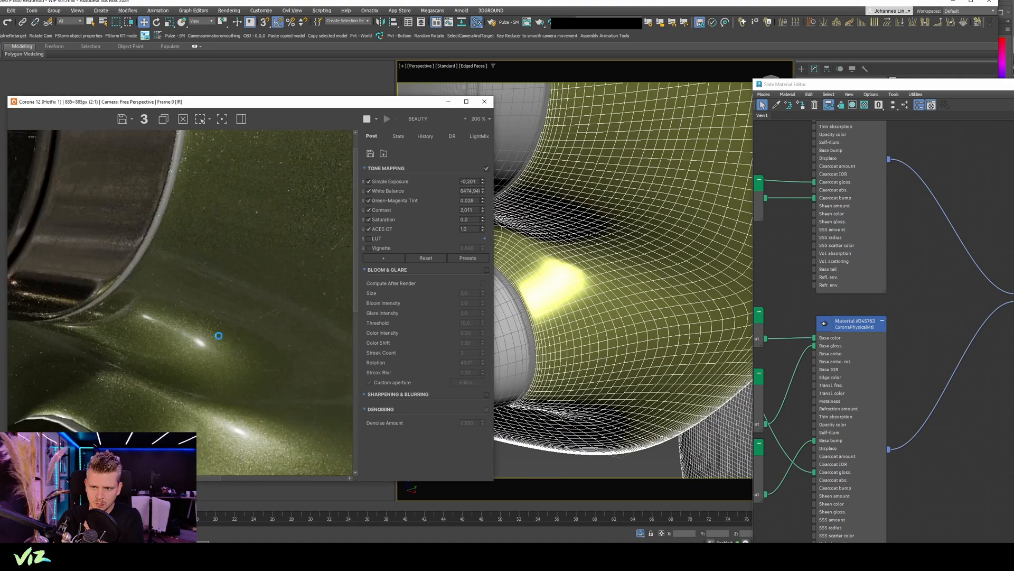
left_click_drag(219, 335, 173, 354)
scroll(223, 361, "up", 1)
scroll(173, 354, "down", 1)
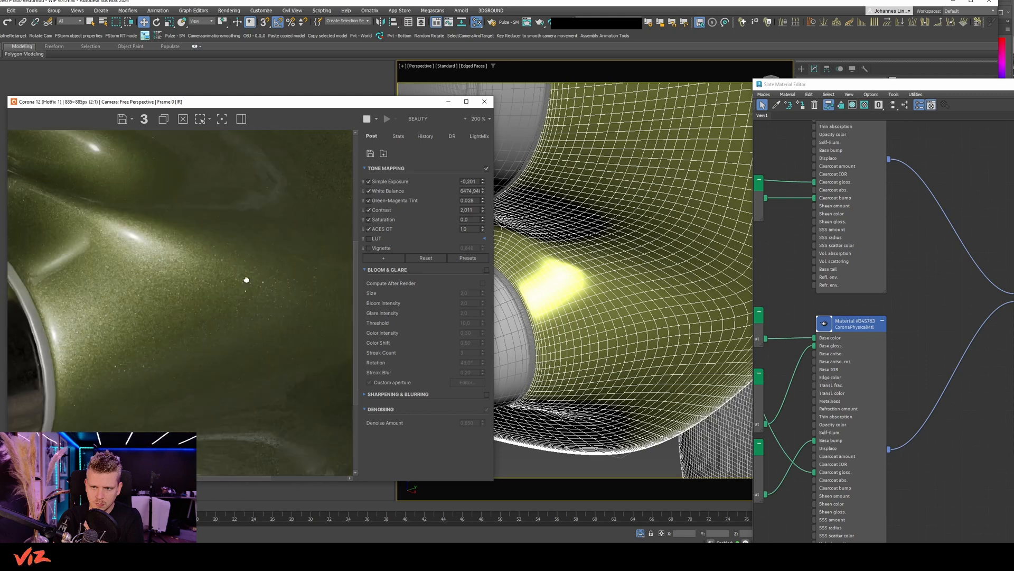
scroll(188, 328, "up", 1)
scroll(188, 328, "down", 2)
scroll(132, 227, "up", 1)
scroll(135, 250, "up", 1)
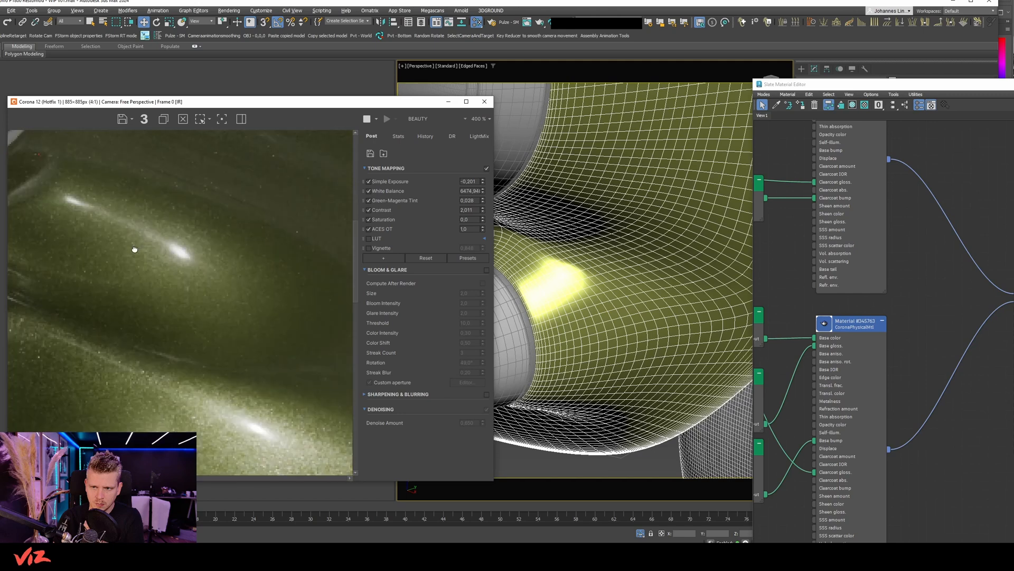
left_click_drag(146, 256, 197, 362)
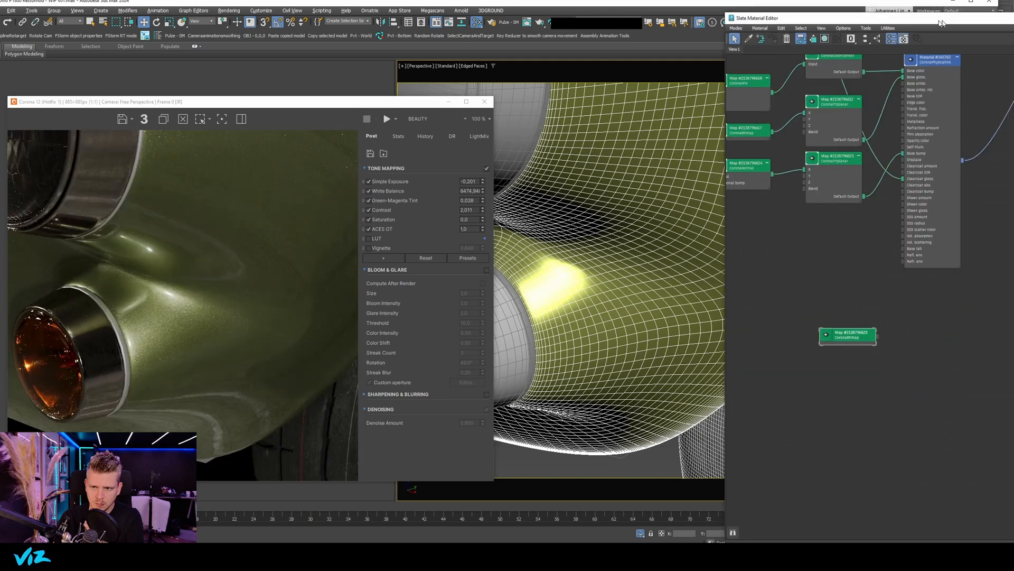
Create a CoronaPhysicalMtl in Layer 2 of the CoronaLayeredMtl, place it near the dirt bitmap, and render the result.
left_click_drag(941, 20, 651, 13)
middle_click_drag(665, 289, 621, 350)
scroll(620, 346, "up", 1)
middle_click_drag(634, 299, 595, 372)
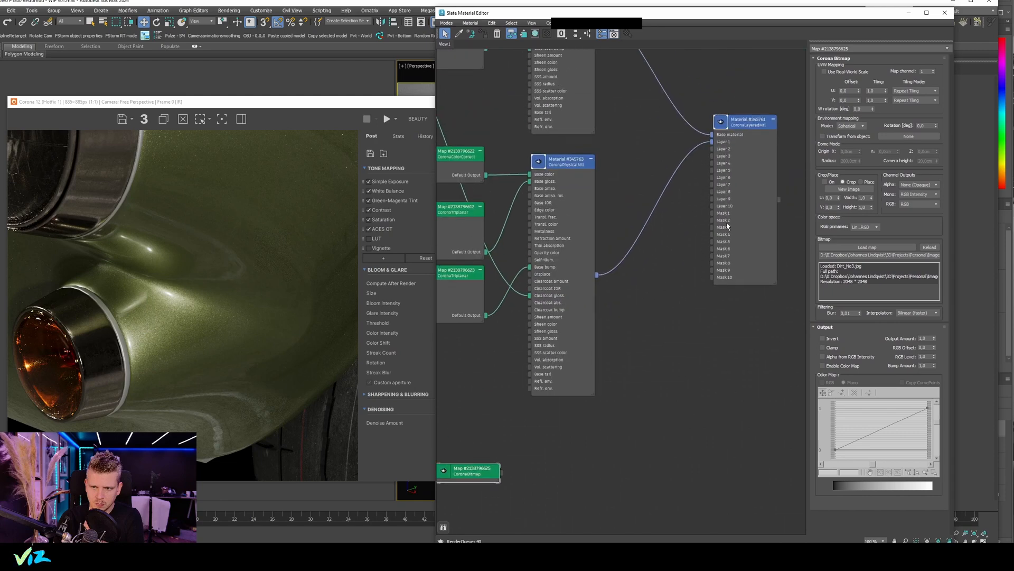
scroll(718, 196, "up", 2)
left_click_drag(707, 132, 602, 426)
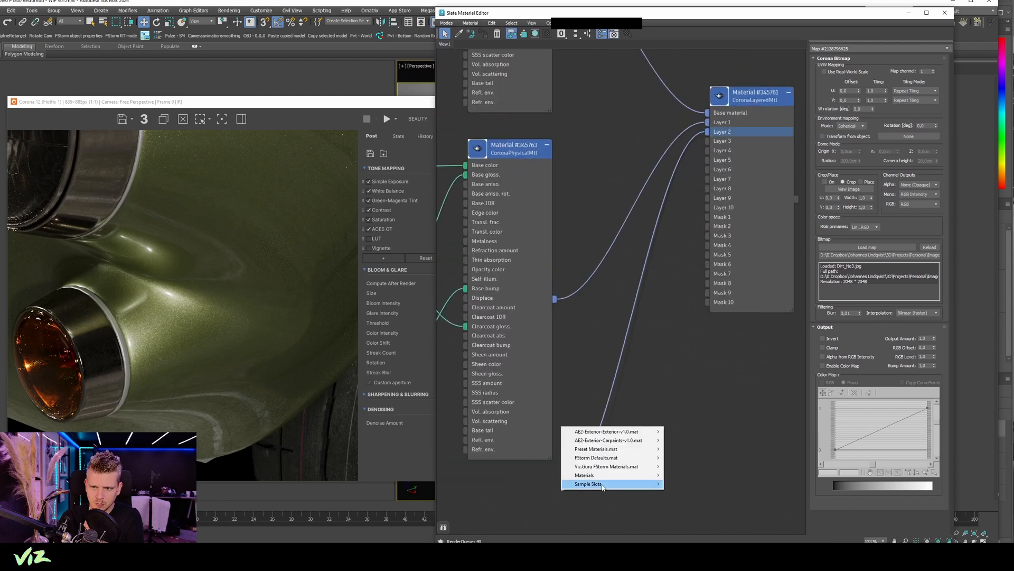
mouse_move(650, 475)
mouse_move(681, 484)
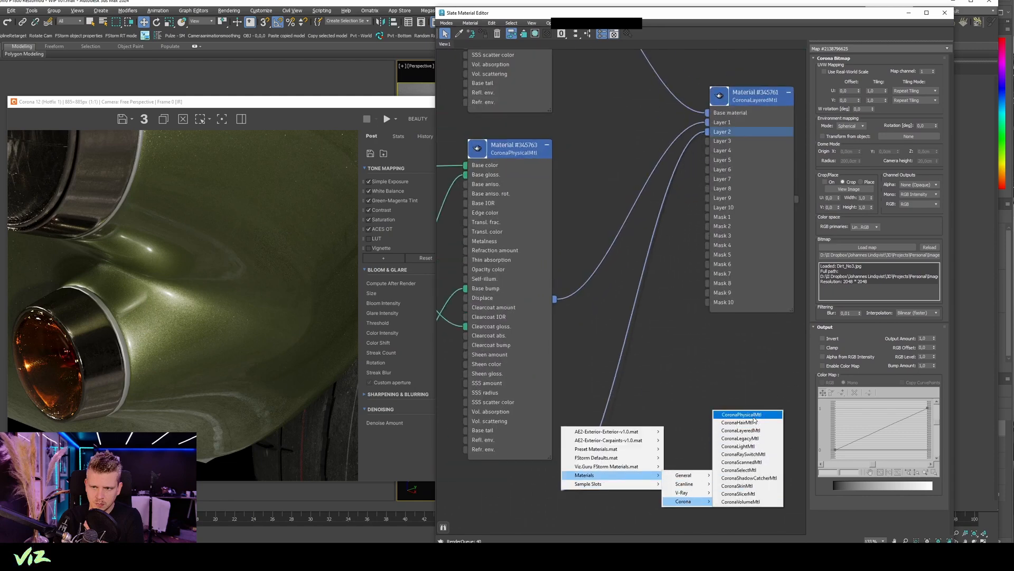
left_click(732, 421)
middle_click_drag(595, 407, 671, 353)
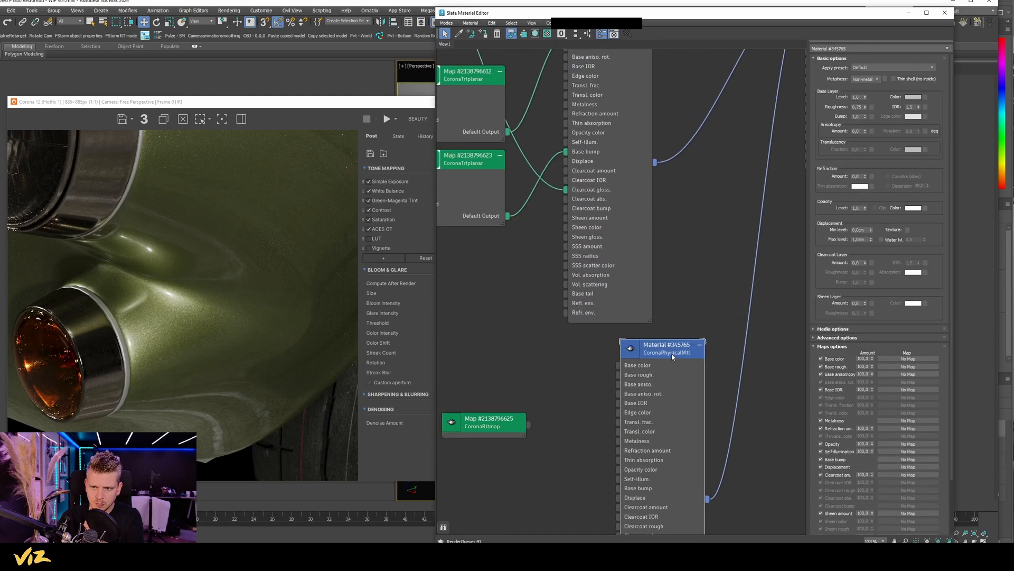
left_click(415, 119)
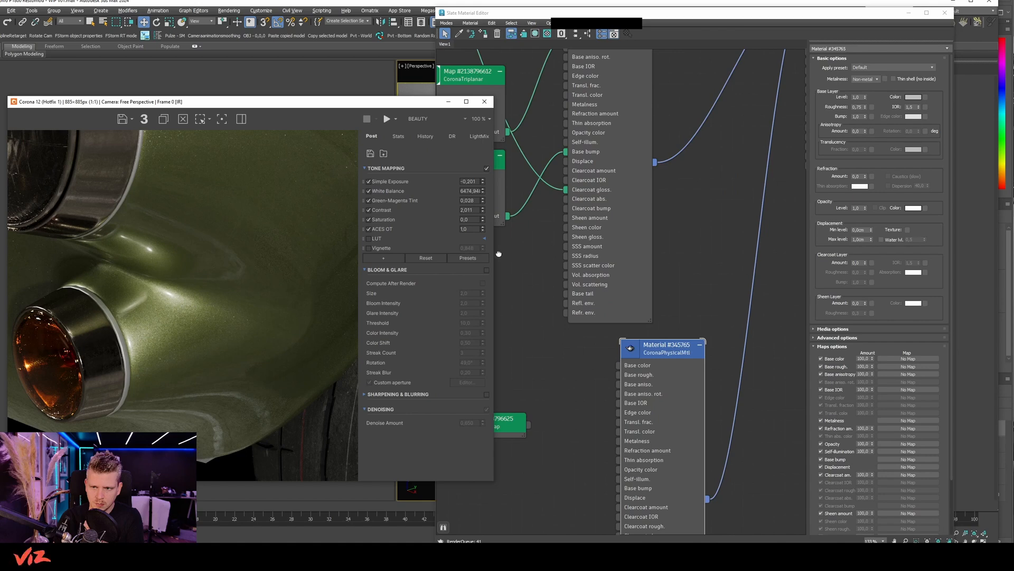
left_click_drag(658, 348, 637, 348)
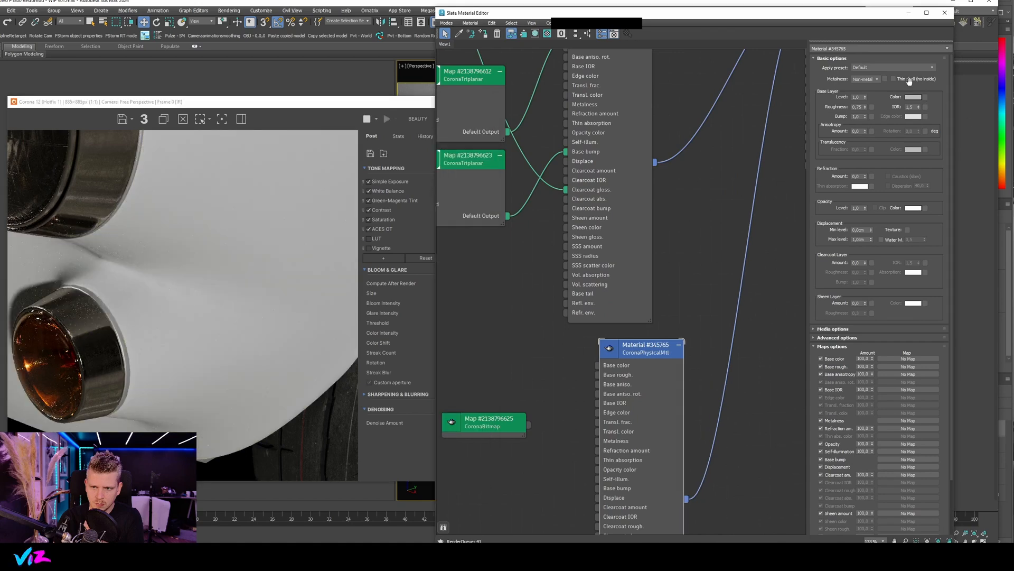
Set the Layer 2 material's base color to the muted brown 736E55.
left_click(912, 98)
left_click(721, 168)
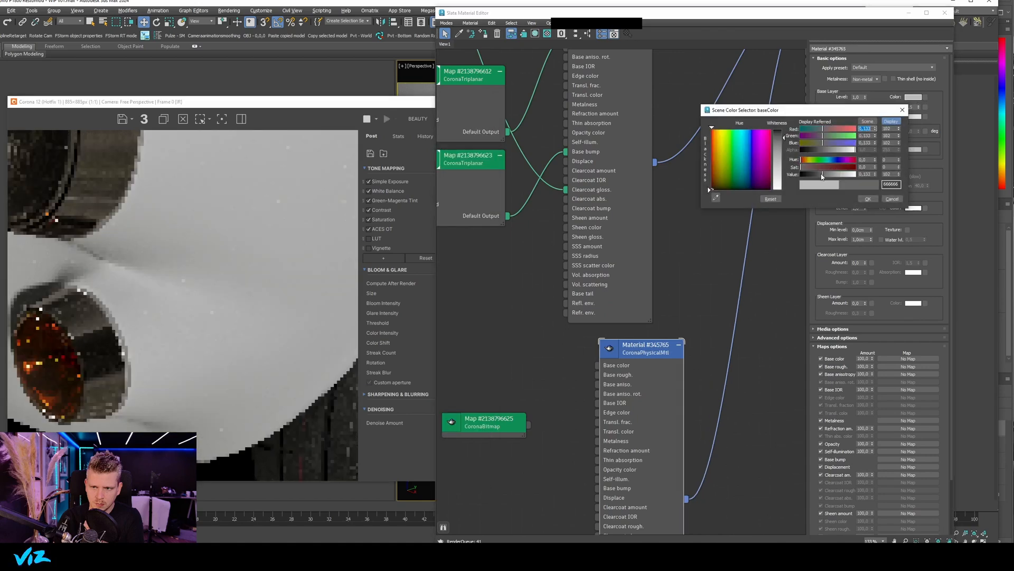
left_click_drag(856, 173, 825, 175)
left_click_drag(830, 167, 816, 168)
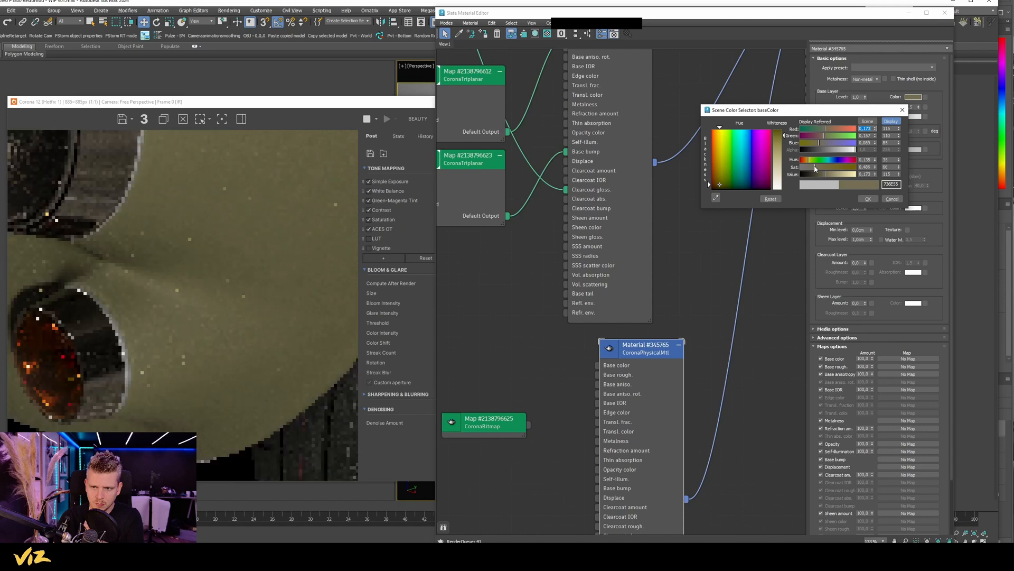
left_click(868, 198)
Preview the image loaded in the Dirt_No3.jpg CoronaBitmap.
double_click(484, 422)
left_click(849, 189)
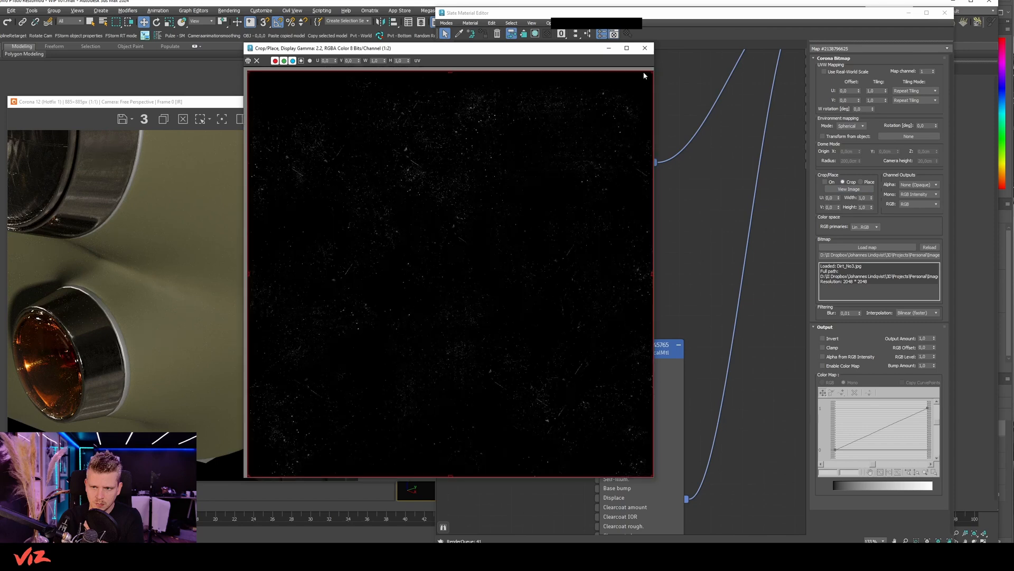
left_click(645, 48)
Add a CoronaTriplanar with the Dirt_No3.jpg bitmap in its X input, feeding Mask 1 of the CoronaLayeredMtl.
middle_click_drag(530, 395, 616, 377)
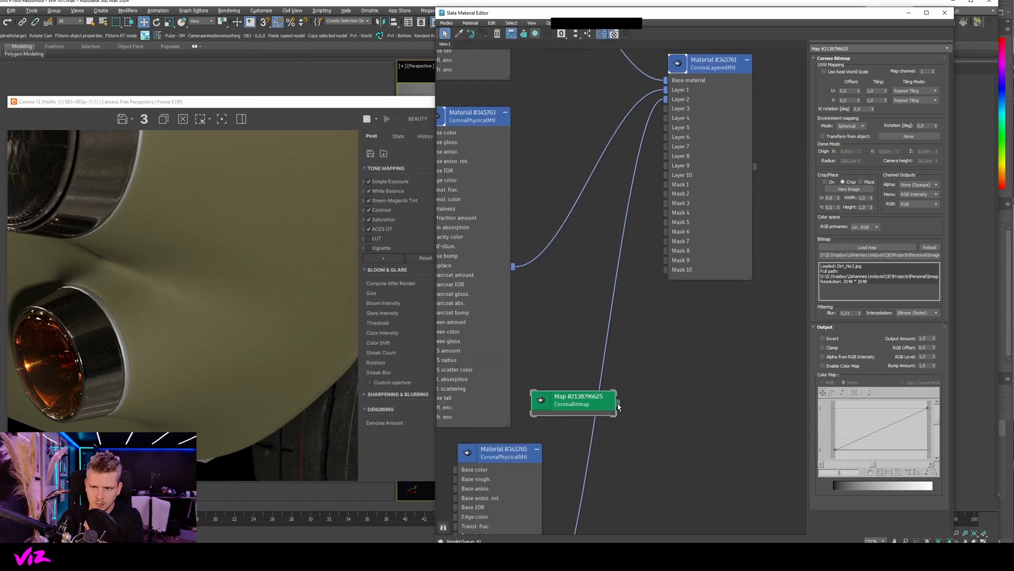
left_click_drag(617, 402, 690, 381)
mouse_move(710, 438)
mouse_move(828, 483)
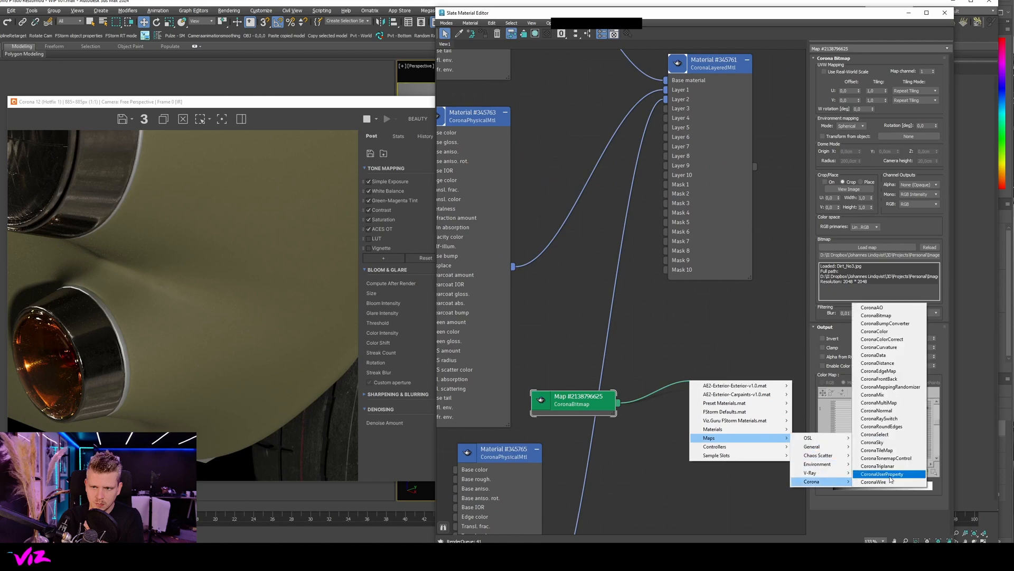
left_click(877, 451)
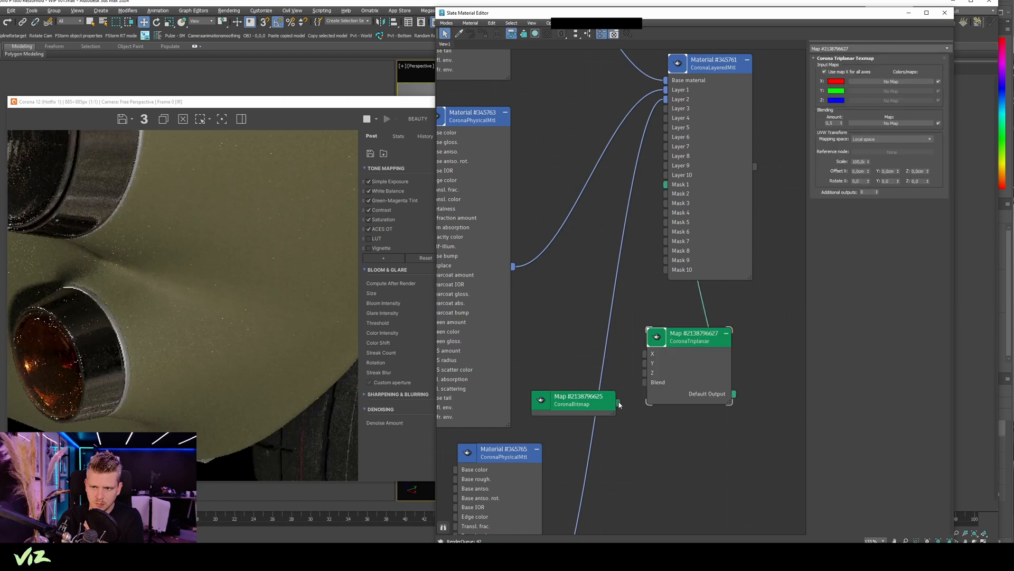
left_click_drag(618, 403, 645, 354)
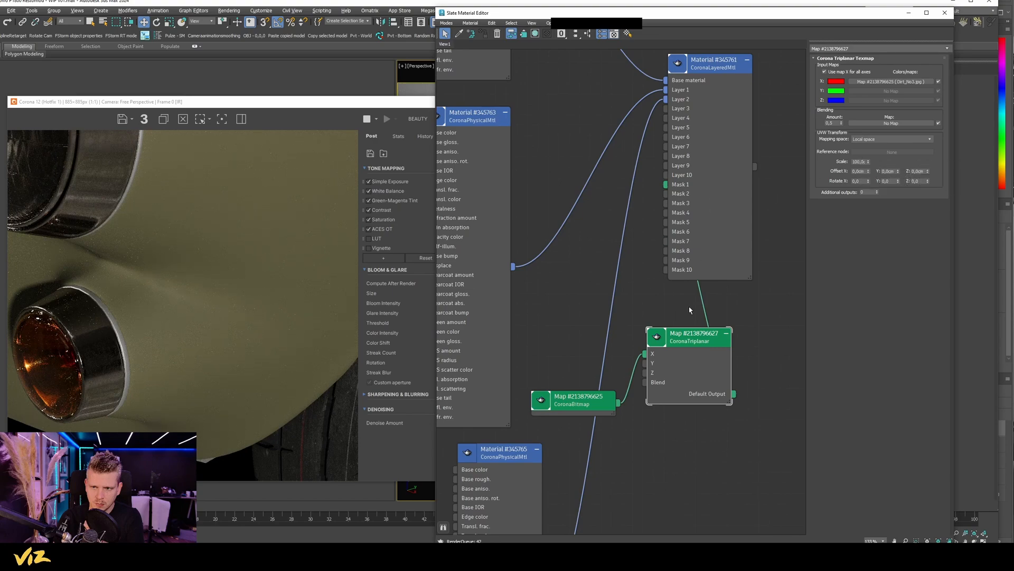
Move the dirt CoronaTriplanar connection from Mask 1 to Mask 2 of the CoronaLayeredMtl and check the render near the headlight.
left_click_drag(576, 399, 560, 408)
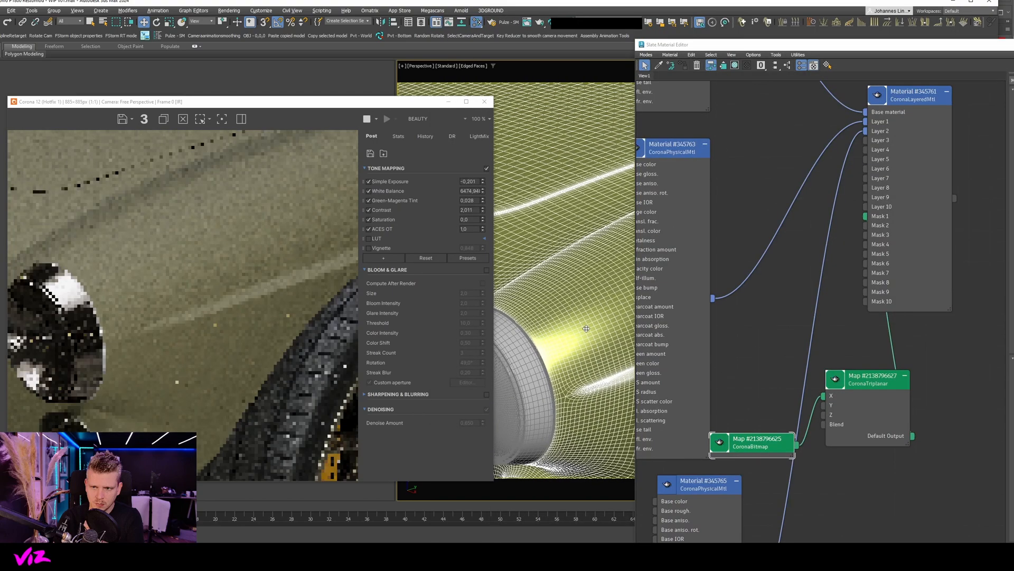
middle_click_drag(586, 328, 599, 357, "alt")
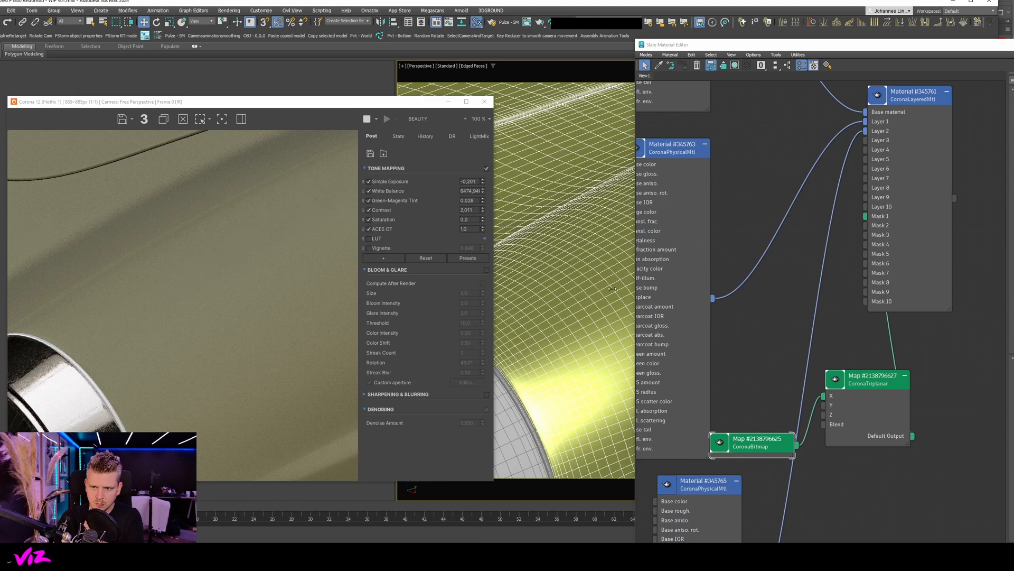
left_click_drag(865, 216, 866, 226)
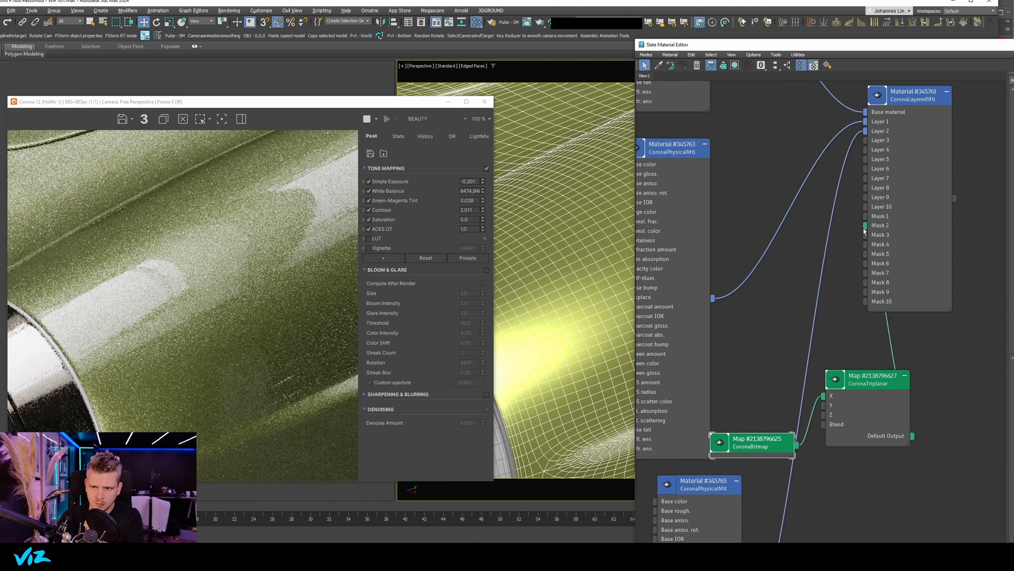
middle_click_drag(575, 320, 572, 221)
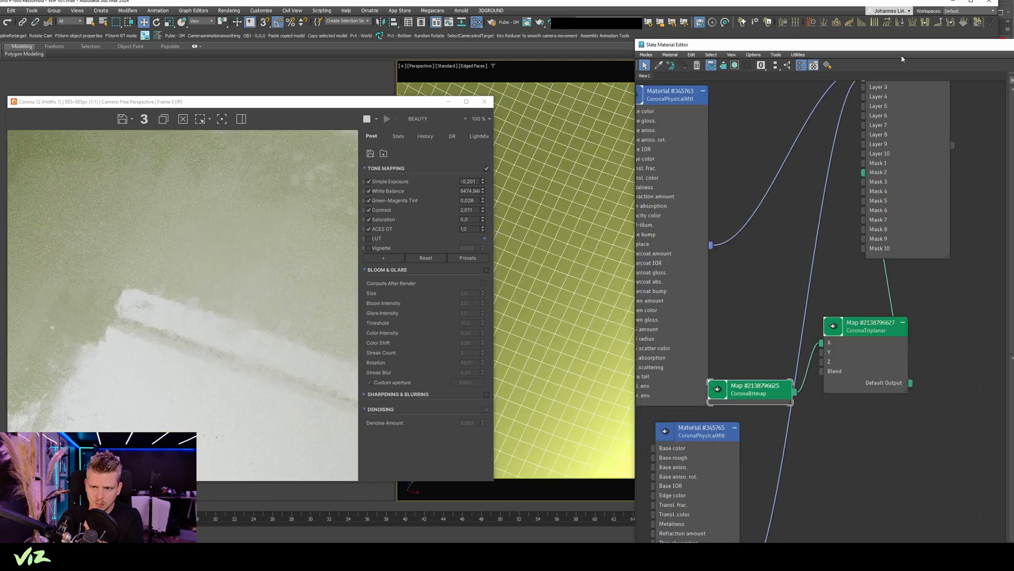
Set the output amount of the Dirt_No3.jpg CoronaBitmap to 5.
left_click_drag(901, 46, 777, 27)
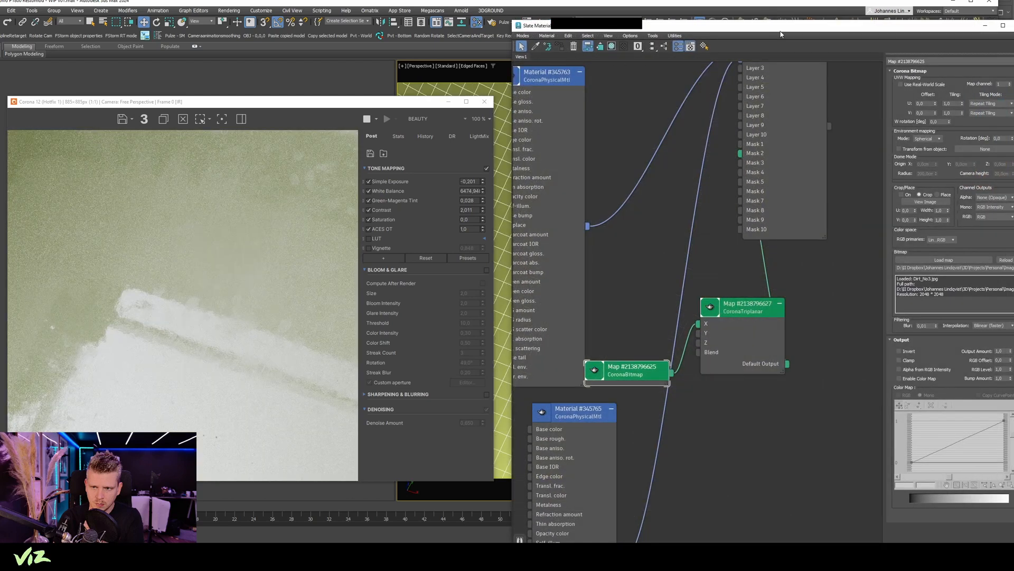
type("5")
key("Return")
Inspect the masked dirt and flakes on the rendered green bodywork around the headlight at several magnifications.
left_click_drag(800, 27, 764, 26)
left_click_drag(396, 101, 353, 104)
left_click_drag(537, 25, 593, 59)
scroll(244, 227, "up", 1)
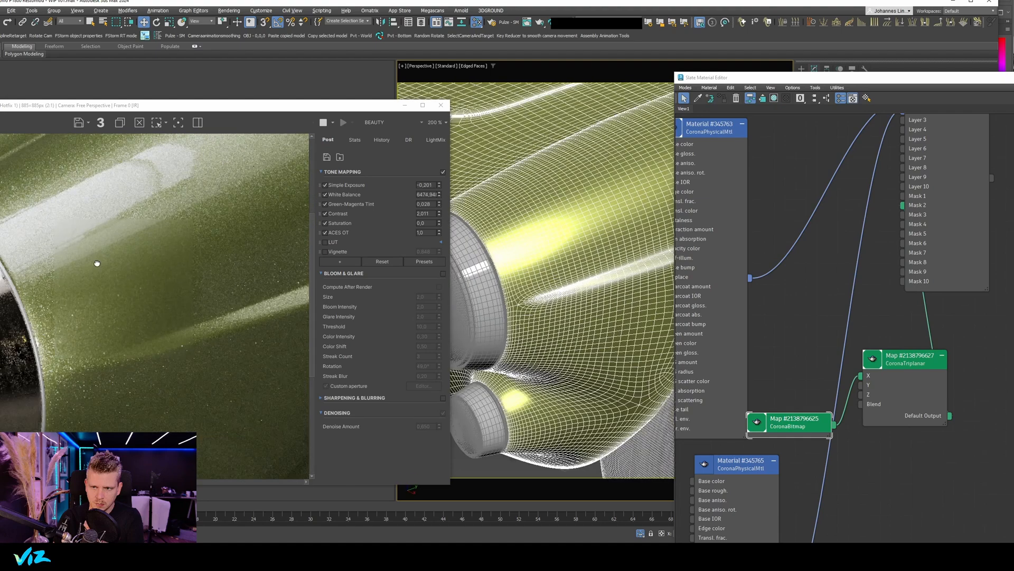
scroll(144, 299, "up", 1)
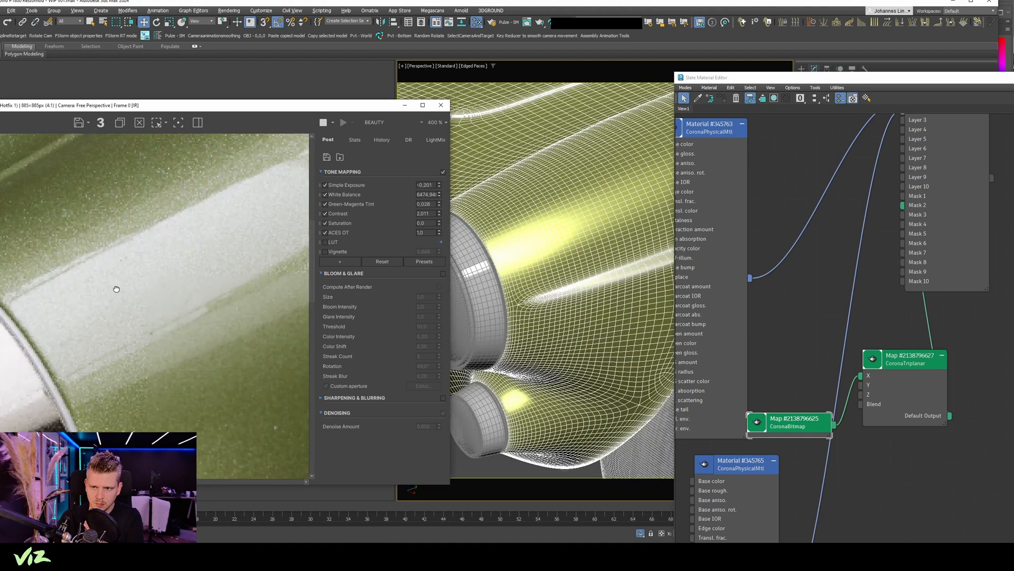
scroll(116, 289, "down", 2)
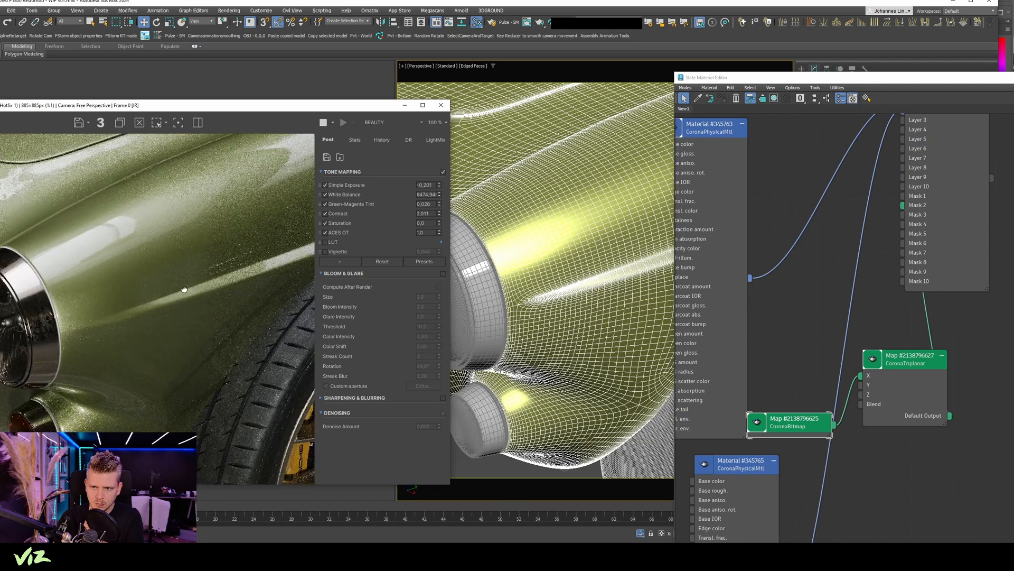
scroll(96, 332, "up", 2)
scroll(189, 379, "down", 1)
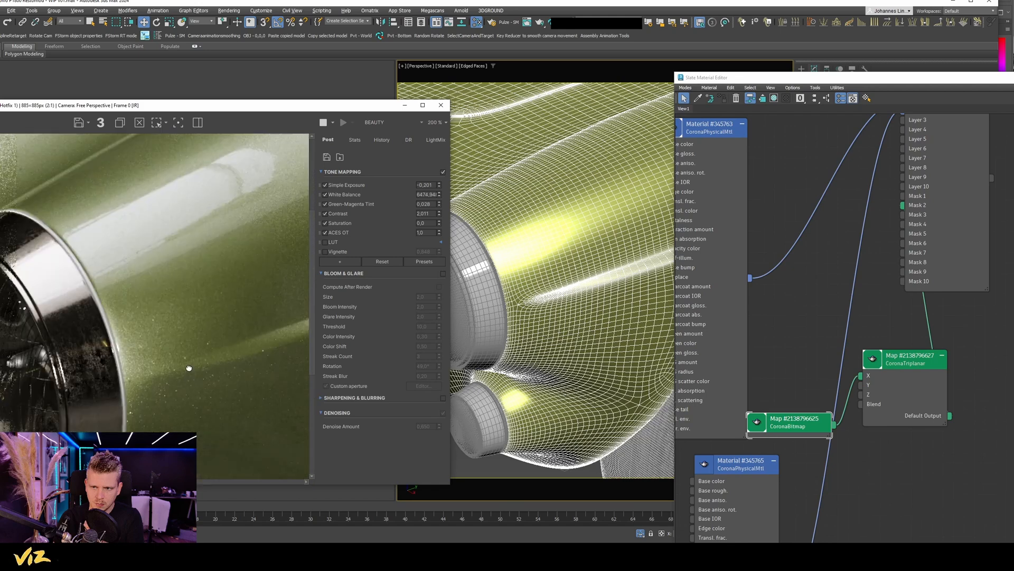
scroll(188, 368, "down", 1)
scroll(226, 262, "up", 2)
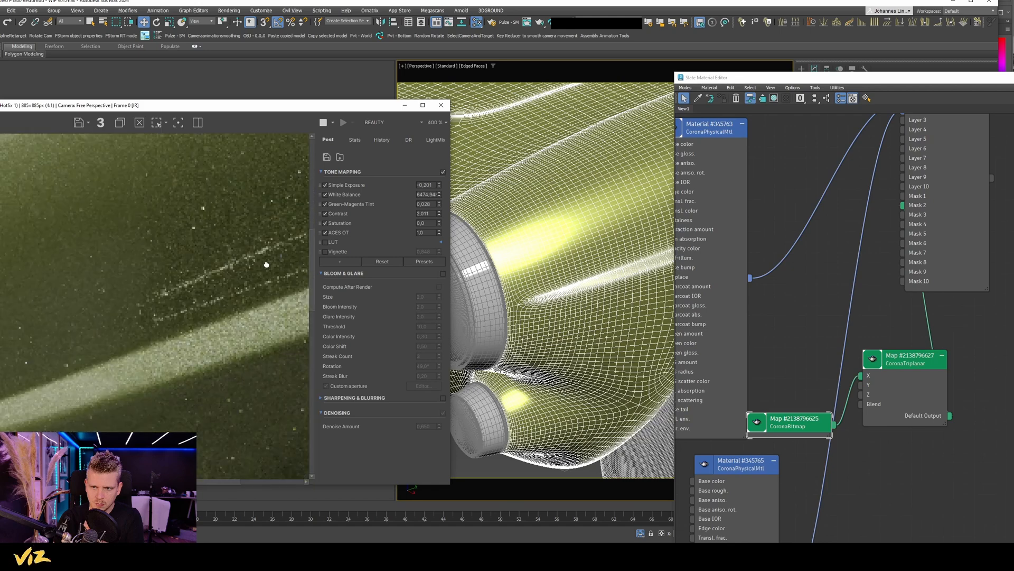
scroll(172, 317, "down", 1)
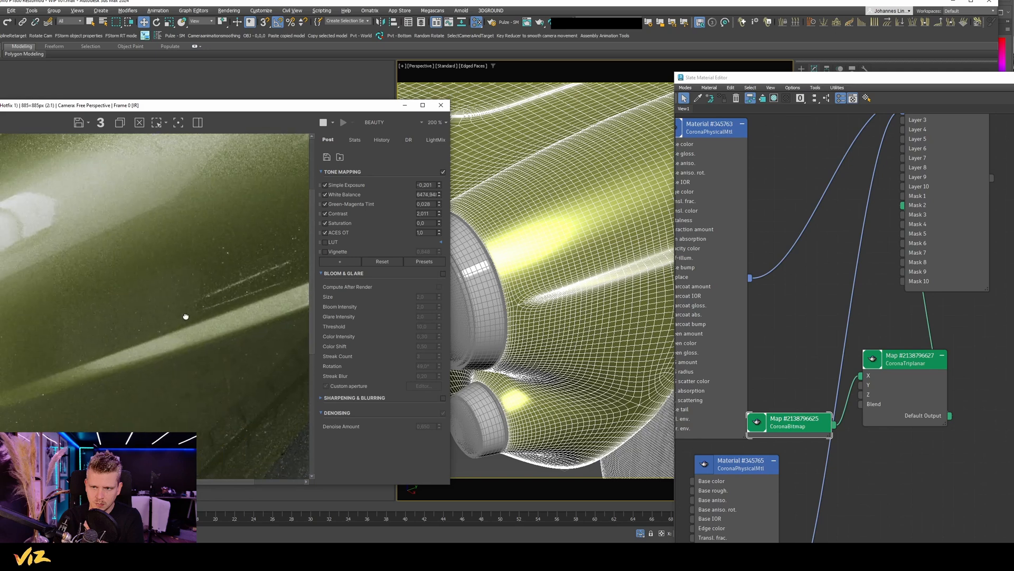
middle_click_drag(185, 316, 207, 252)
mouse_move(111, 317)
middle_mouse_down()
mouse_move(136, 310)
mouse_move(159, 368)
mouse_move(145, 330)
middle_mouse_up()
scroll(145, 330, "up", 1)
scroll(142, 351, "down", 2)
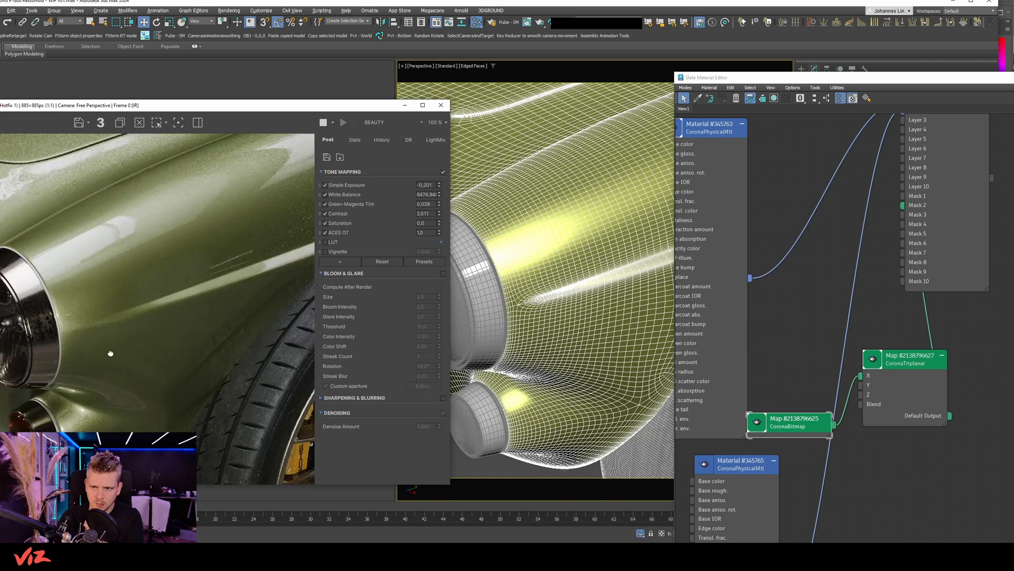
scroll(66, 362, "up", 3)
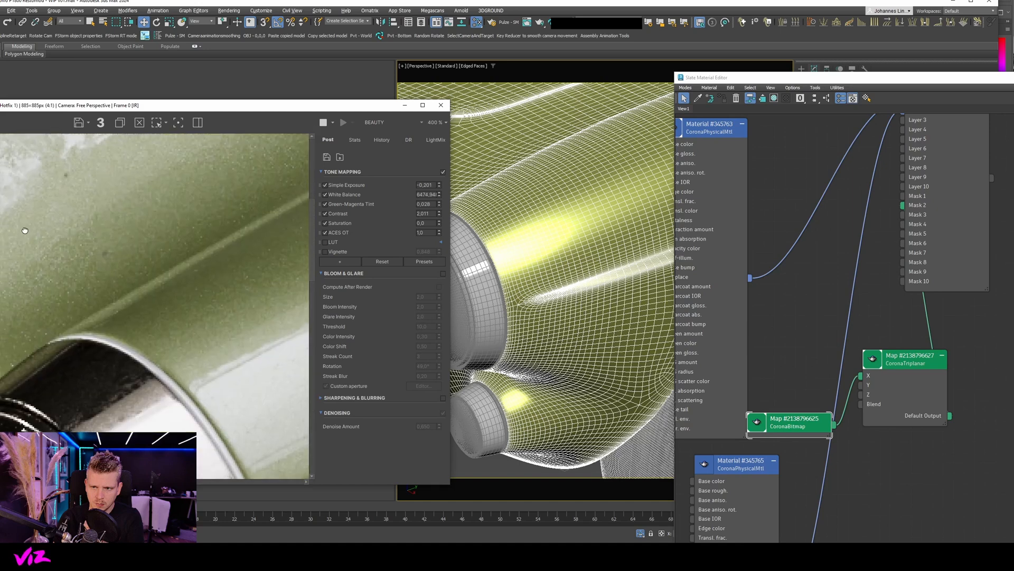
scroll(74, 287, "down", 2)
Frame the whole car in the perspective view to check the dirty green paint in the render.
left_click_drag(825, 79, 936, 89)
scroll(613, 212, "down", 6)
middle_click_drag(613, 211, 627, 251, "alt")
scroll(647, 194, "down", 4)
scroll(637, 225, "down", 2)
left_click_drag(370, 105, 359, 98)
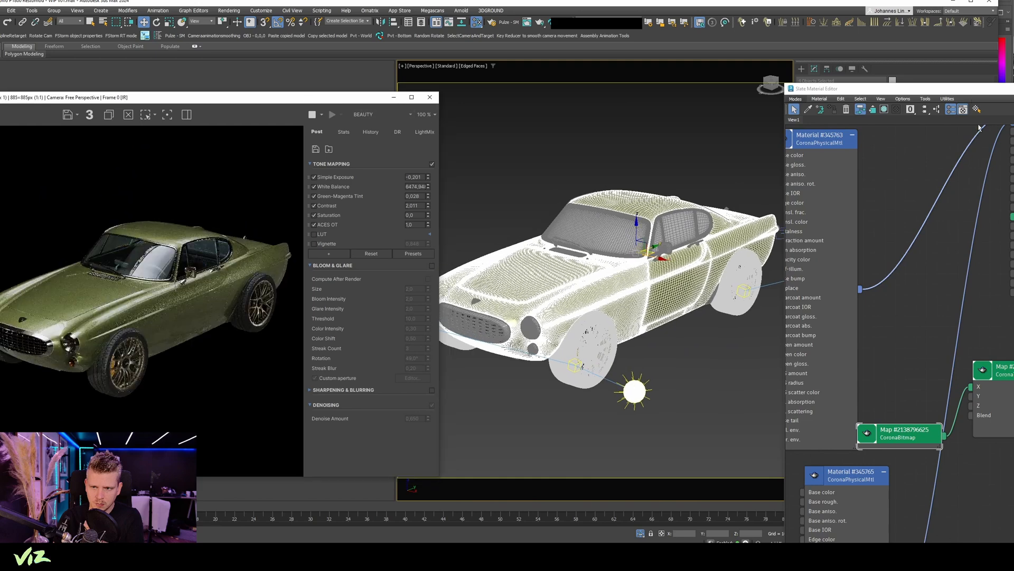
Bring the material graph back into view and reposition the flake and base CoronaPhysicalMtl nodes.
left_click_drag(972, 89, 633, 67)
middle_click_drag(682, 327, 680, 441)
middle_click_drag(658, 347, 755, 253)
scroll(749, 286, "down", 3)
left_click_drag(641, 171, 595, 148)
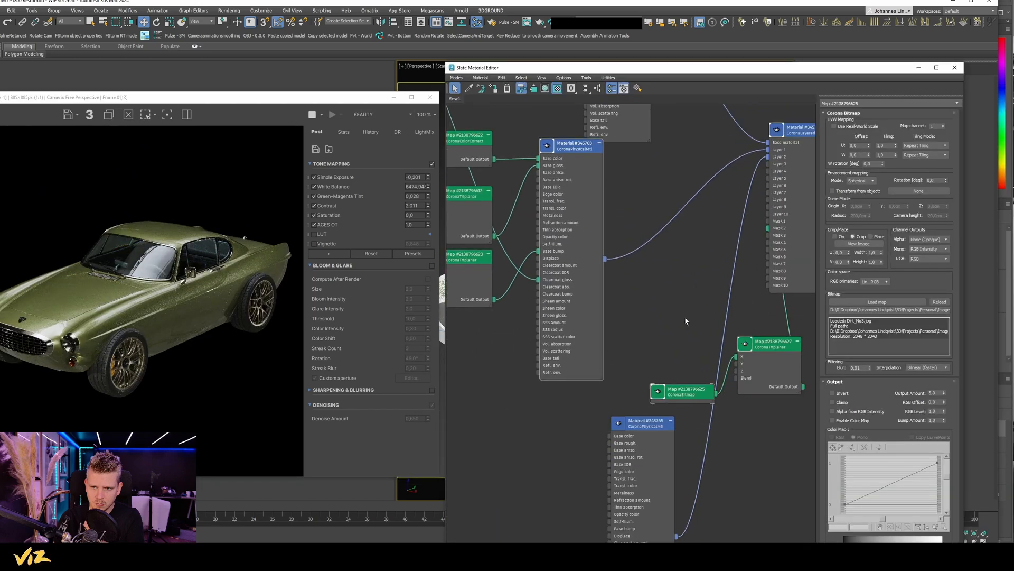
middle_click_drag(623, 143, 655, 312)
middle_click_drag(659, 214, 655, 331)
left_click_drag(652, 197, 614, 189)
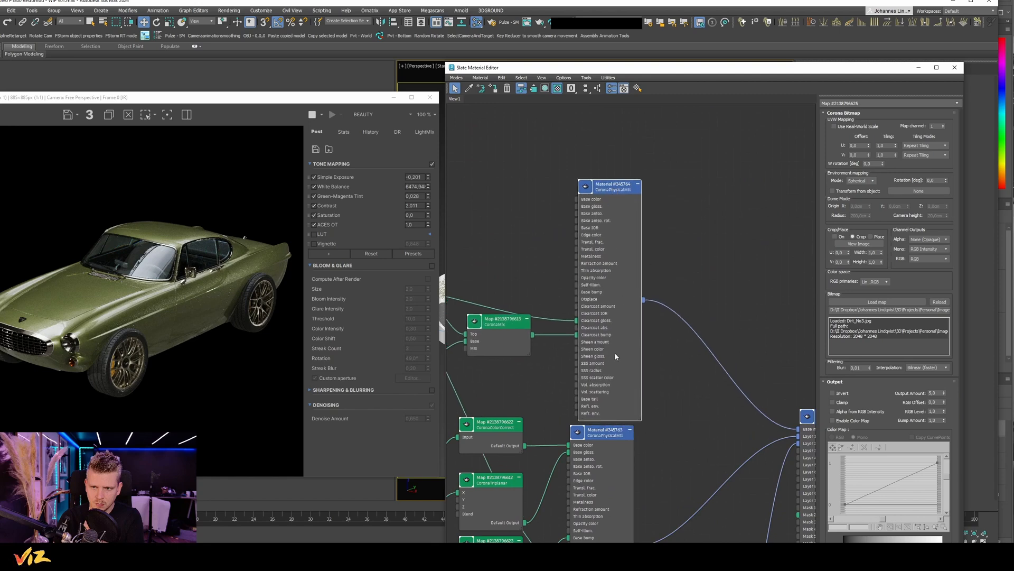
Trace the CoronaLayeredMtl's Base material connection and open the settings of the CoronaPhysicalMtl feeding it.
middle_click_drag(766, 437, 702, 350)
scroll(735, 362, "up", 2)
mouse_move(734, 363)
left_mouse_down()
mouse_move(726, 388)
mouse_move(727, 373)
left_mouse_up()
left_click(659, 341)
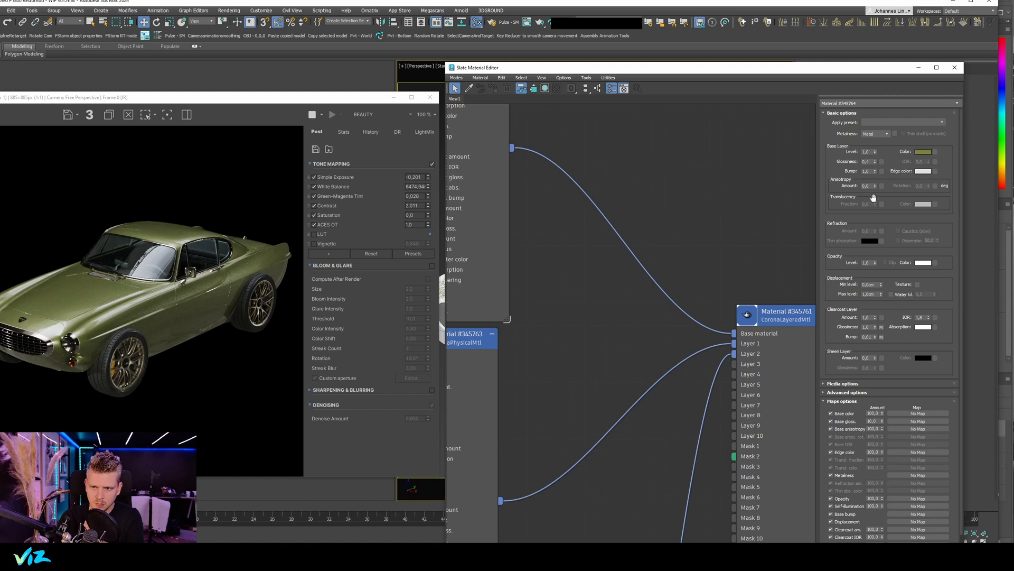
middle_click_drag(742, 366, 733, 352)
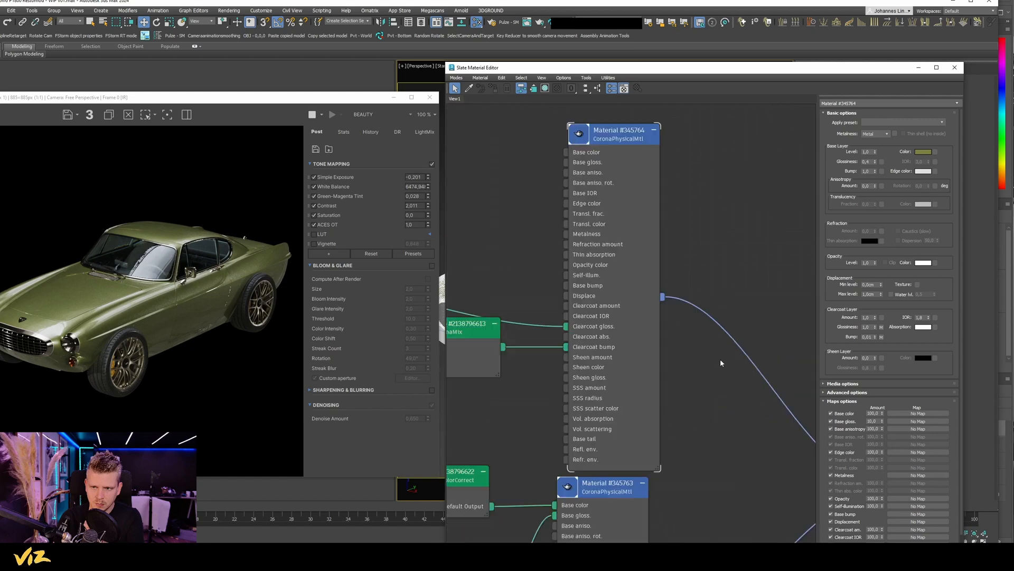
left_click(622, 132)
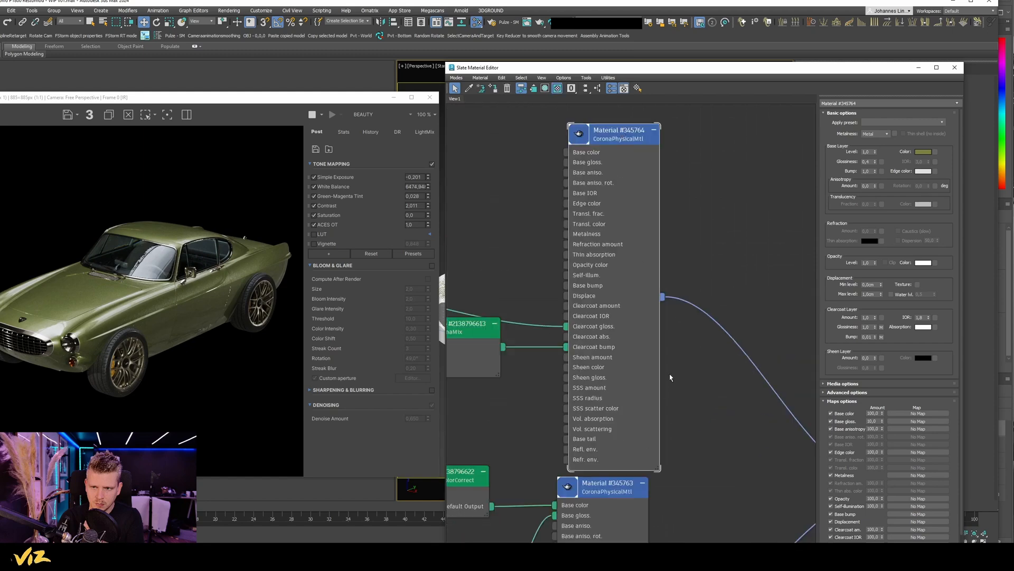
middle_click_drag(670, 378, 612, 300)
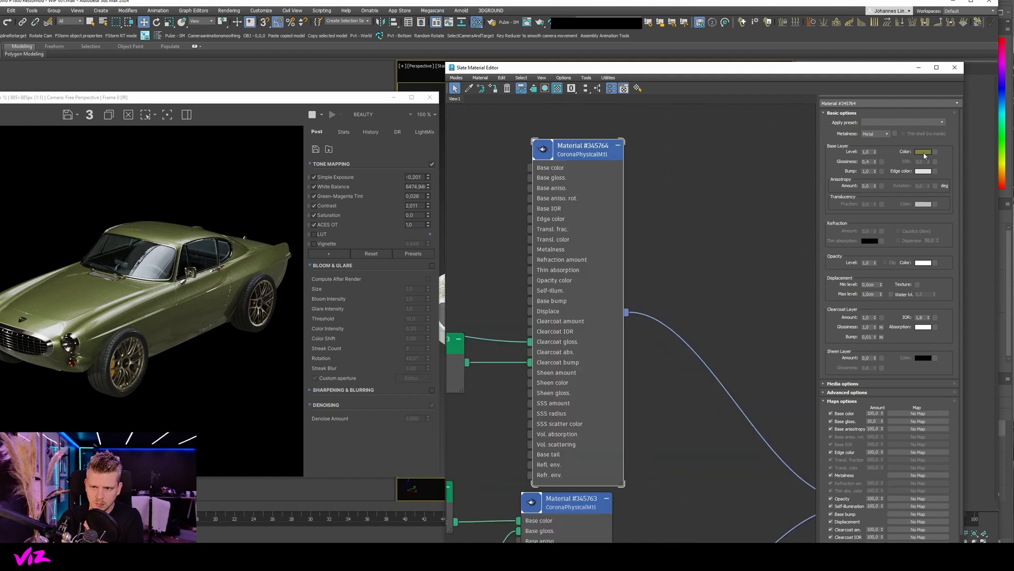
Try the near-black base color 1C1C15 on the base CoronaPhysicalMtl and check the rendered car.
left_click(924, 152)
right_click(926, 151)
left_click(945, 158)
left_click(924, 151)
left_click_drag(837, 109, 814, 111)
scroll(196, 330, "up", 3)
scroll(196, 331, "down", 3)
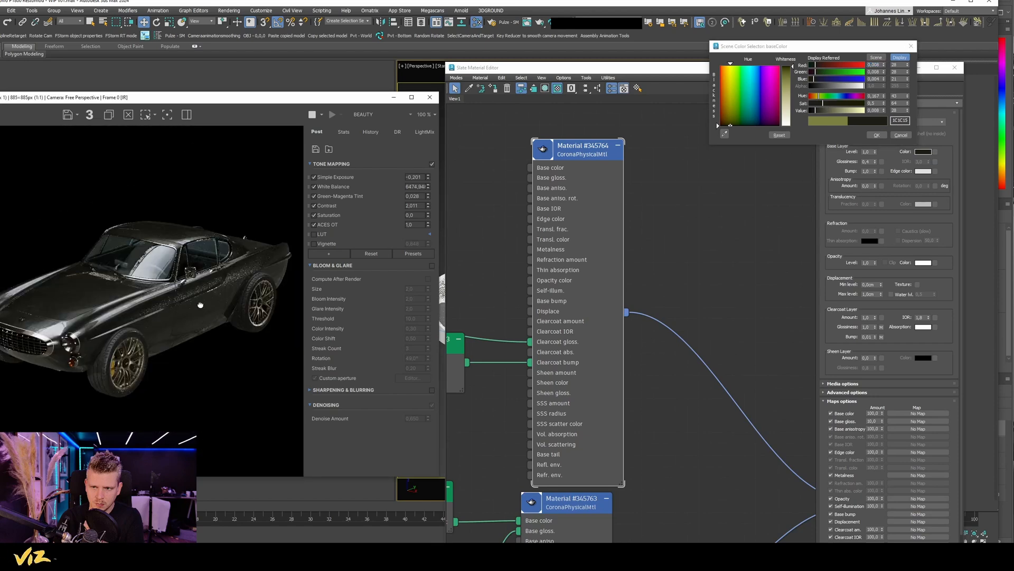
Try a pure white FFFFFF base color on the base material and inspect the car body in the render.
left_click_drag(816, 110, 783, 104)
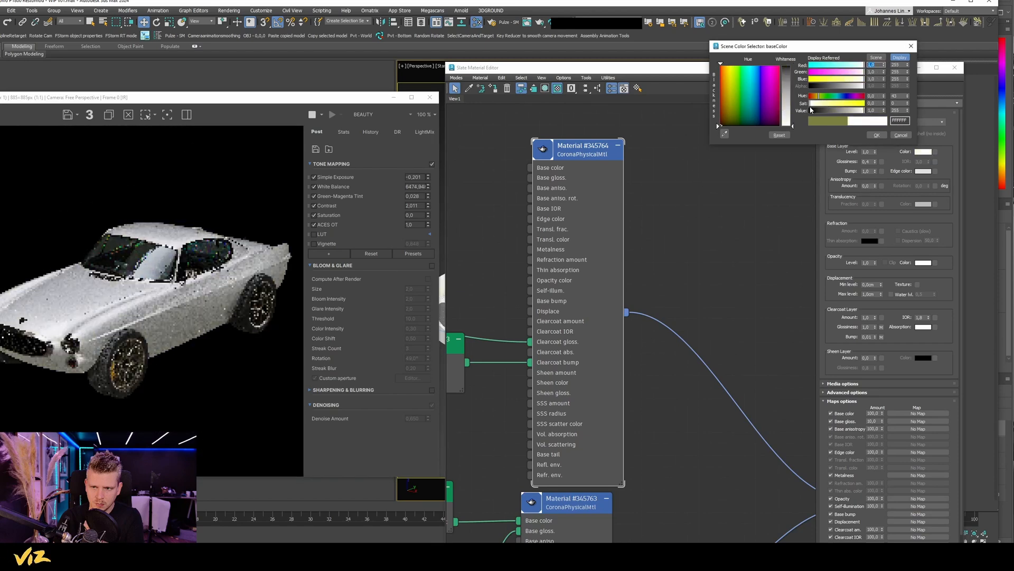
scroll(196, 335, "up", 4)
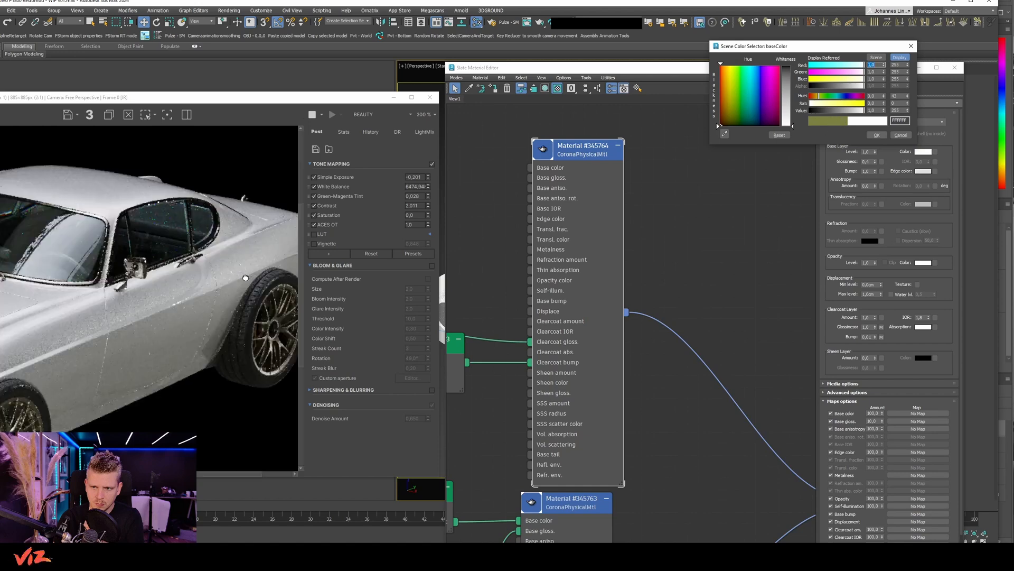
scroll(240, 254, "down", 4)
Set the base material's base color to red and uncover the perspective view.
left_click(786, 75)
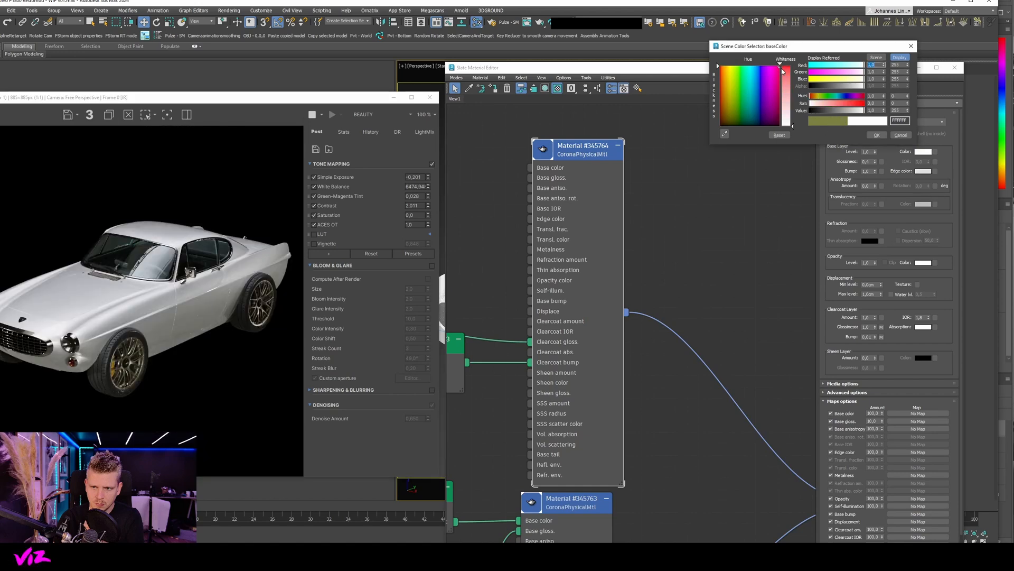
left_click(876, 135)
left_click_drag(675, 68, 896, 68)
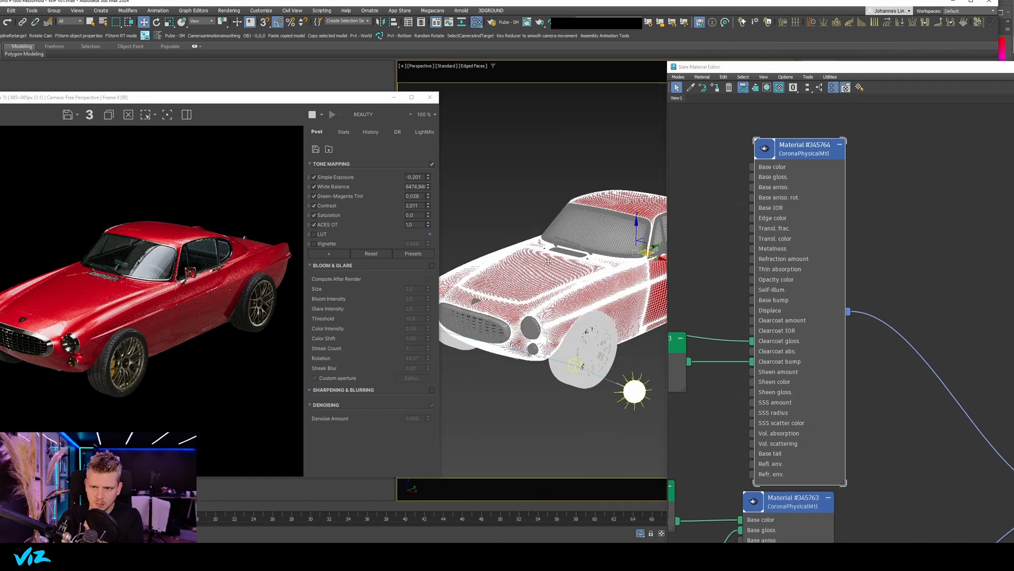
Frame the headlight area closely and open the CoronaColorCorrect map feeding the flake material's base color.
middle_click_drag(581, 295, 552, 297, "alt")
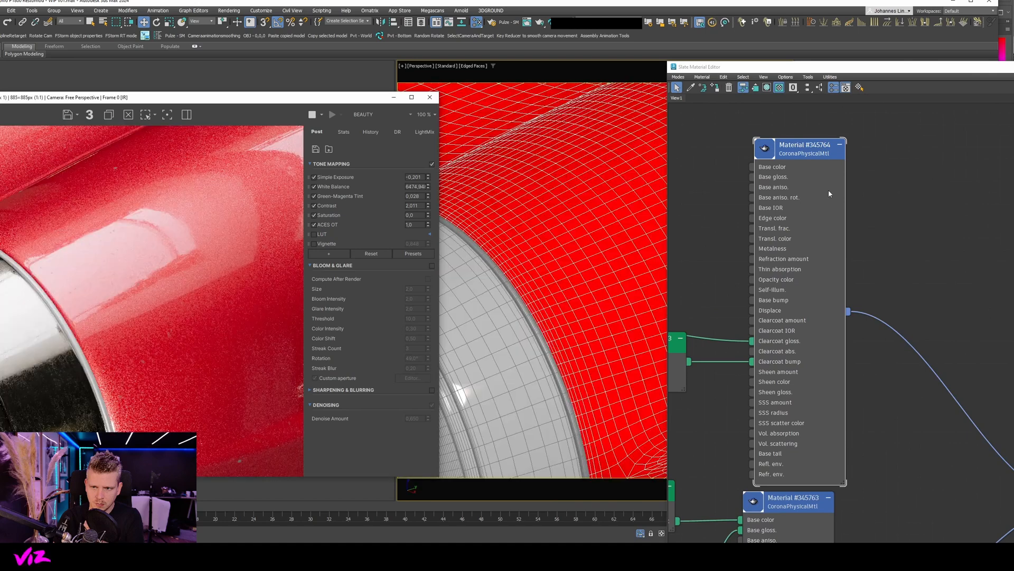
middle_click_drag(839, 156, 902, 113)
scroll(902, 113, "down", 2)
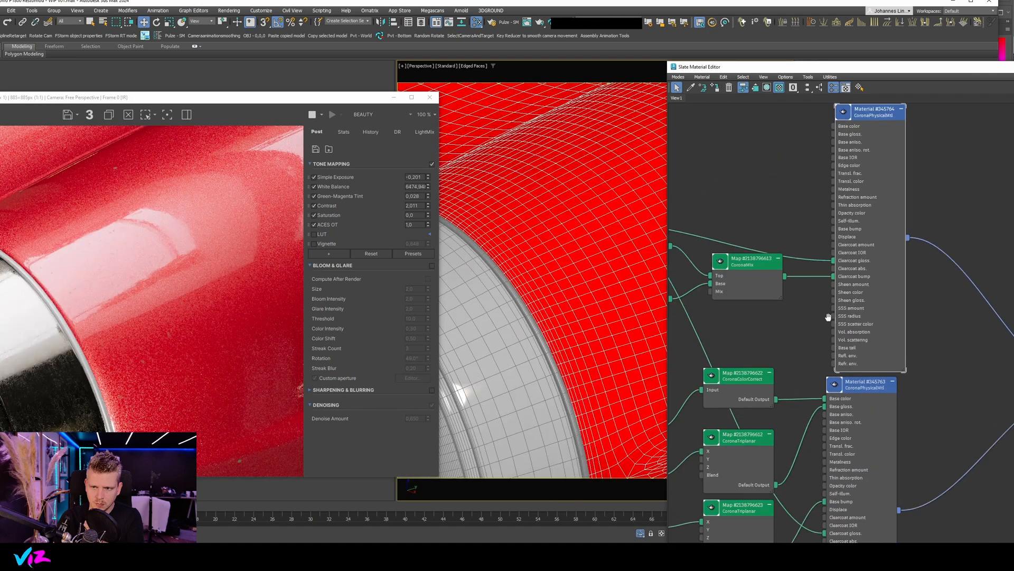
scroll(737, 376, "up", 2)
middle_click_drag(737, 376, 801, 301)
left_click(801, 301)
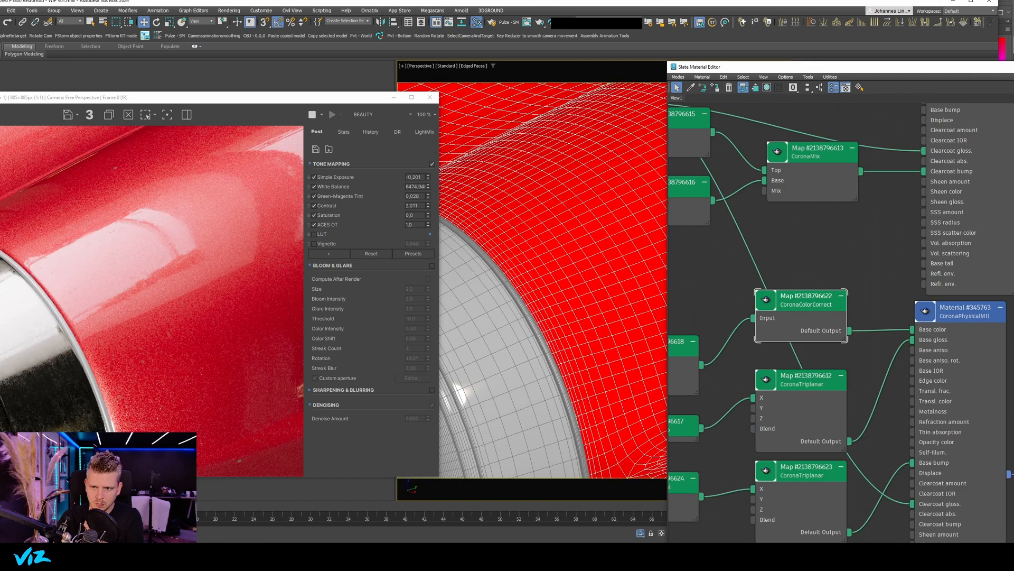
Inspect the metallic flakes in the red paint beside the headlight at higher magnification.
scroll(99, 314, "up", 4)
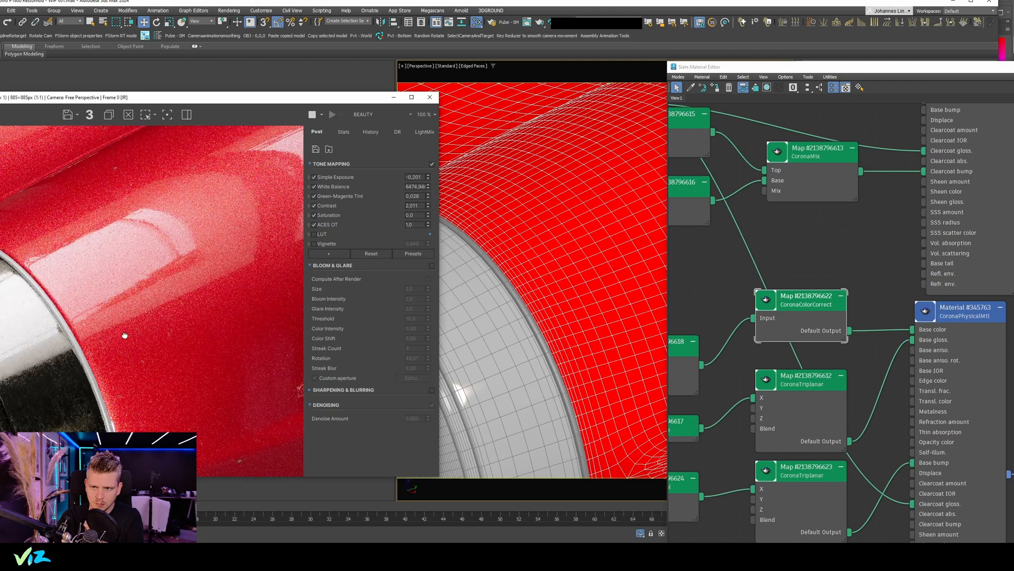
scroll(99, 315, "down", 4)
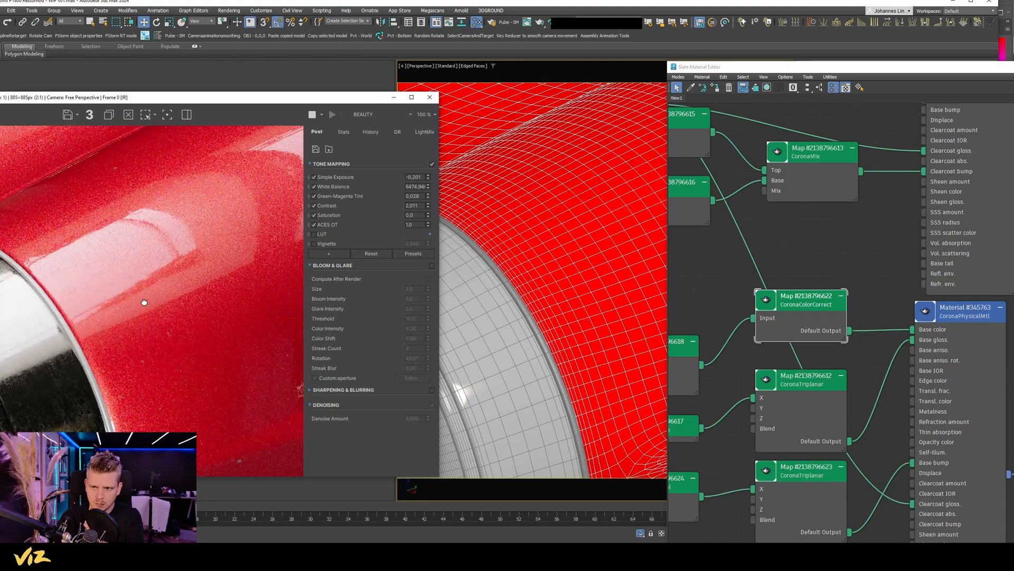
scroll(116, 368, "up", 1)
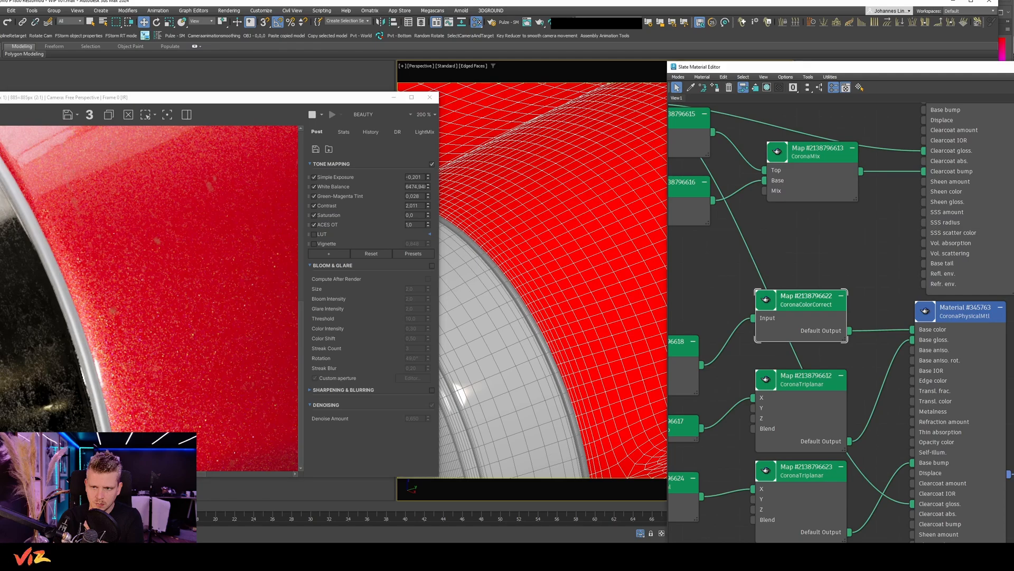
scroll(132, 259, "down", 1)
Frame the car's front fender and wheel, and select the base CoronaPhysicalMtl to review its settings.
scroll(601, 197, "down", 8)
middle_click_drag(515, 267, 552, 260)
middle_click_drag(871, 199, 757, 464)
left_click(861, 232)
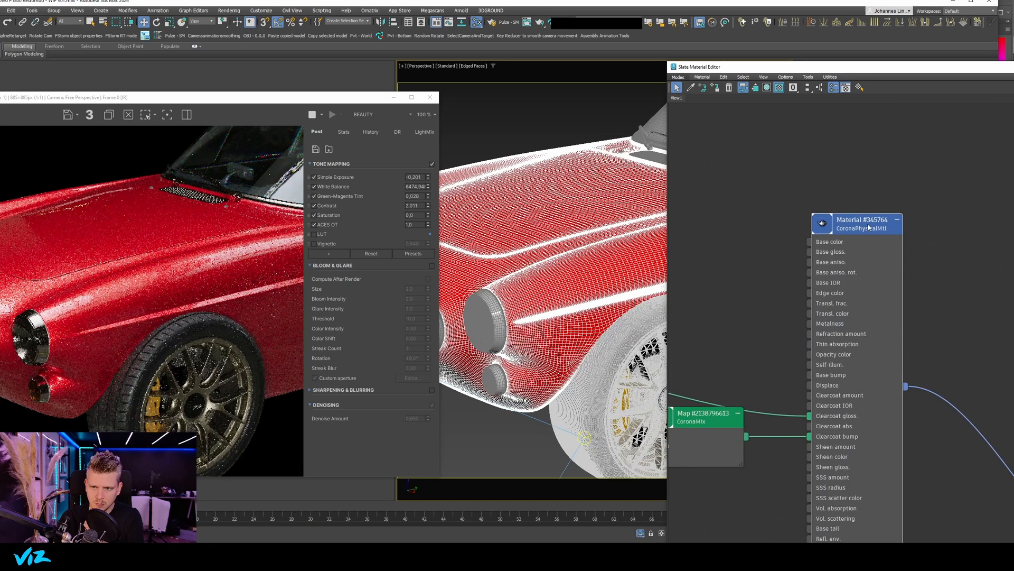
middle_click_drag(874, 223, 866, 222)
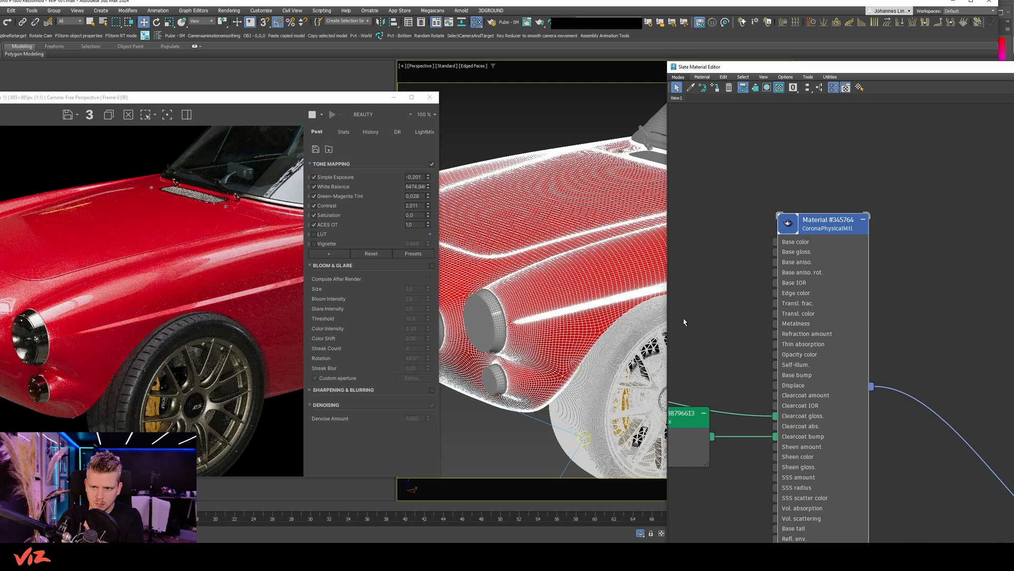
Return to the base CoronaPhysicalMtl in the layered material's node graph and set its metalness to Metal.
middle_click_drag(870, 351, 808, 156)
middle_click_drag(962, 264, 814, 243)
scroll(814, 244, "down", 1)
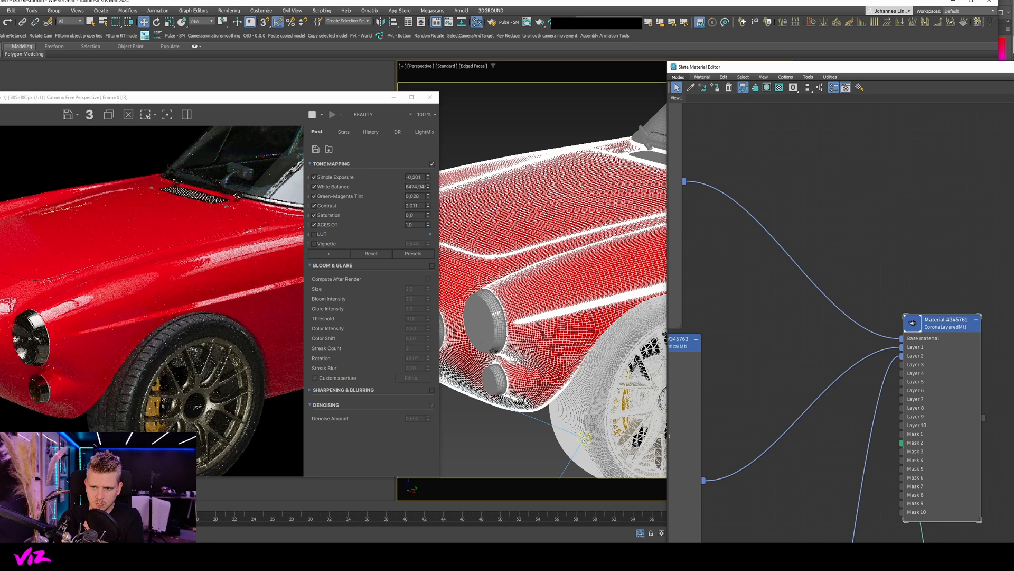
middle_click_drag(844, 287, 1006, 427)
left_click(798, 186)
middle_click_drag(817, 203, 834, 227)
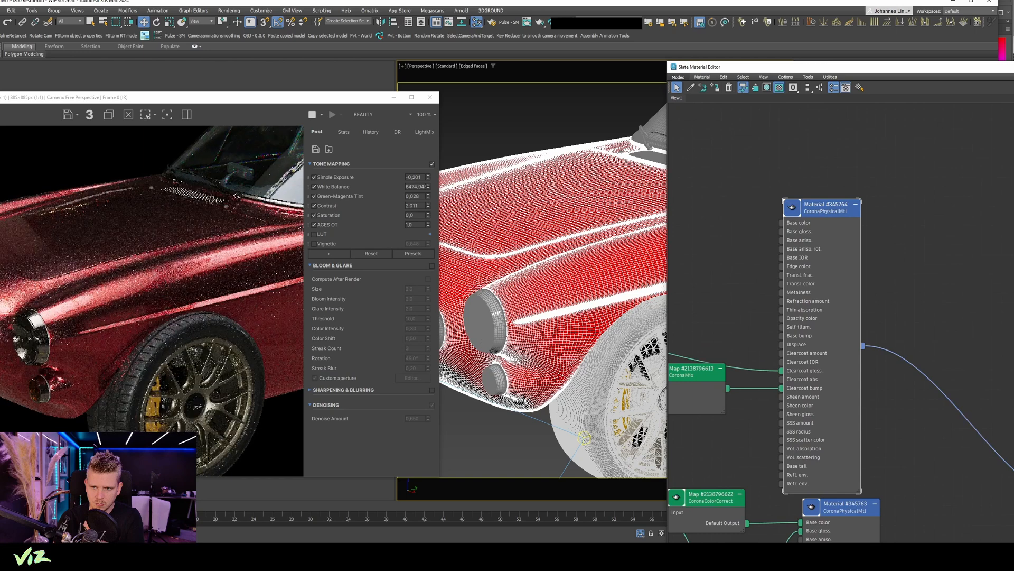
Move the material editor off the perspective view and frame the car's whole front end from a three-quarter angle.
scroll(536, 254, "down", 4)
middle_click_drag(536, 254, 605, 266, "alt")
scroll(546, 266, "down", 3)
left_click_drag(825, 67, 1013, 52)
scroll(555, 287, "up", 5)
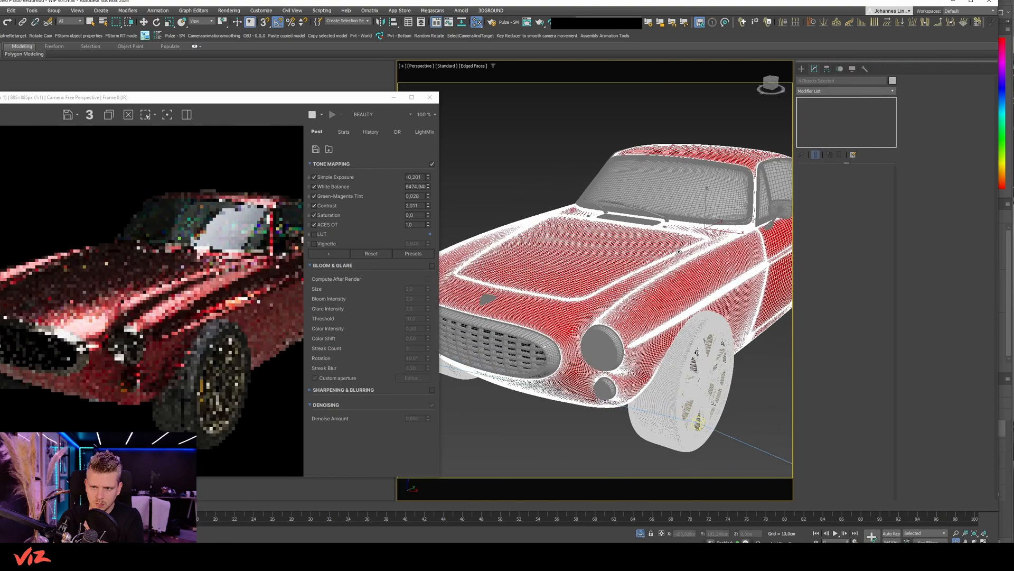
Set the base material's color to olive green and try a base glossiness of 0.4 before setting it to 0.5.
key("m")
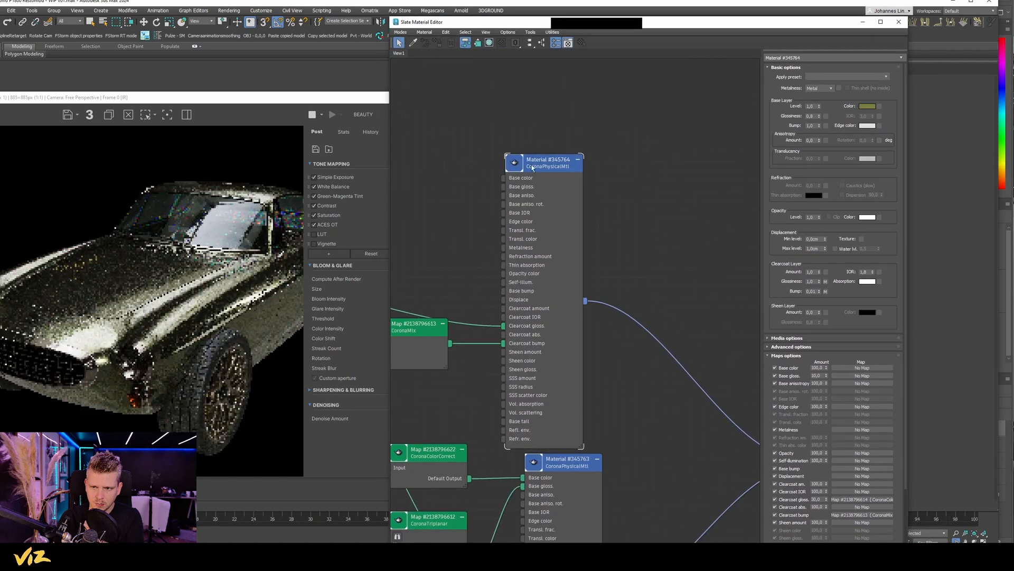
left_click(812, 116)
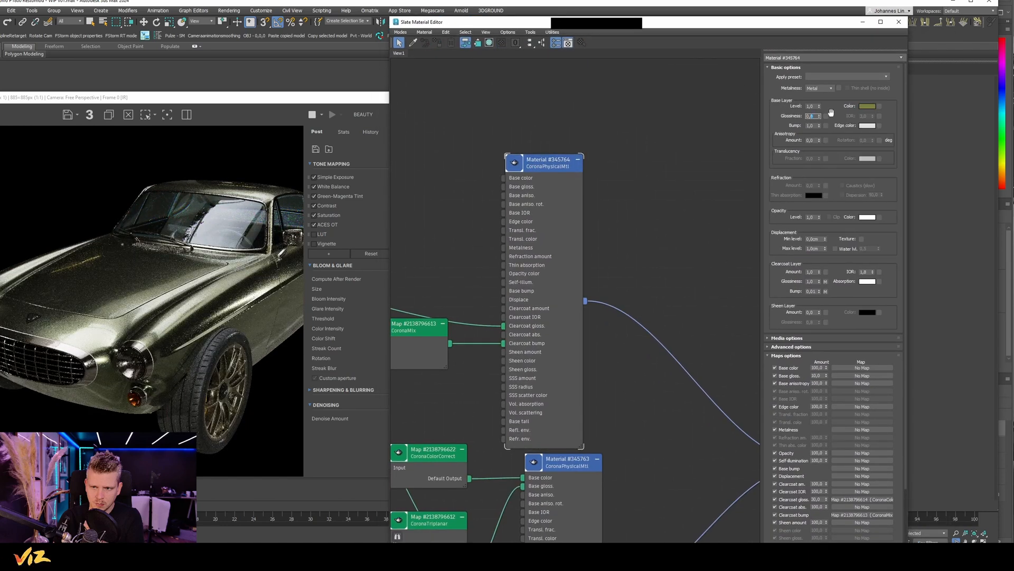
type("0,4")
key("Return")
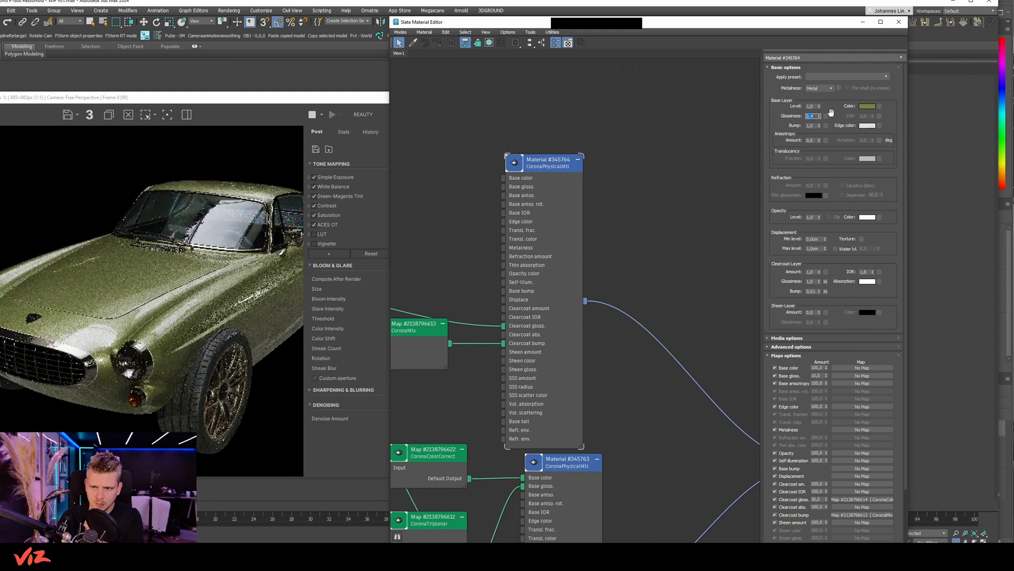
type("0,5")
key("Return")
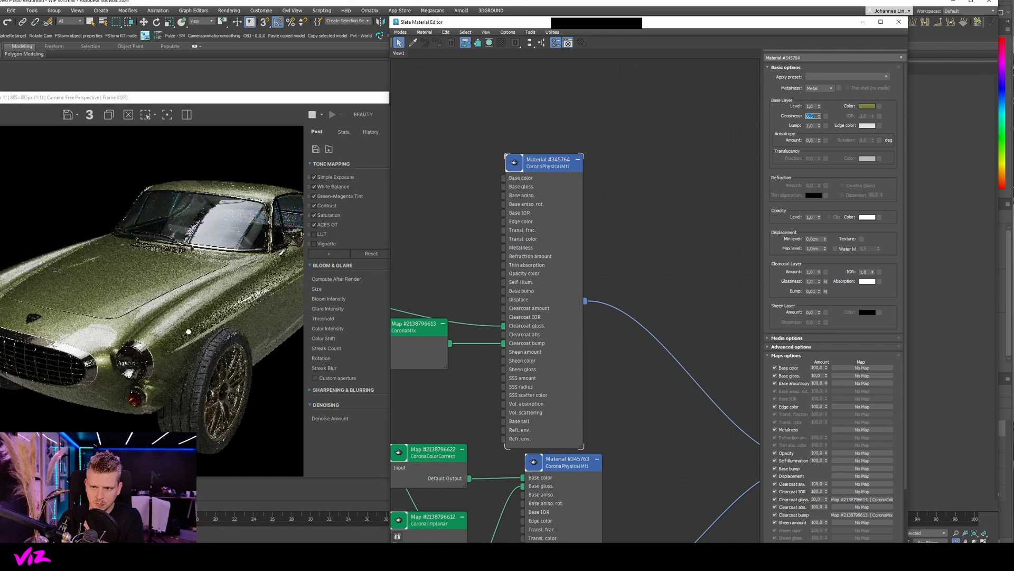
Inspect the metallic flakes and highlights on the green front fender above the wheel at several render magnifications.
left_click(188, 331)
scroll(189, 332, "up", 5)
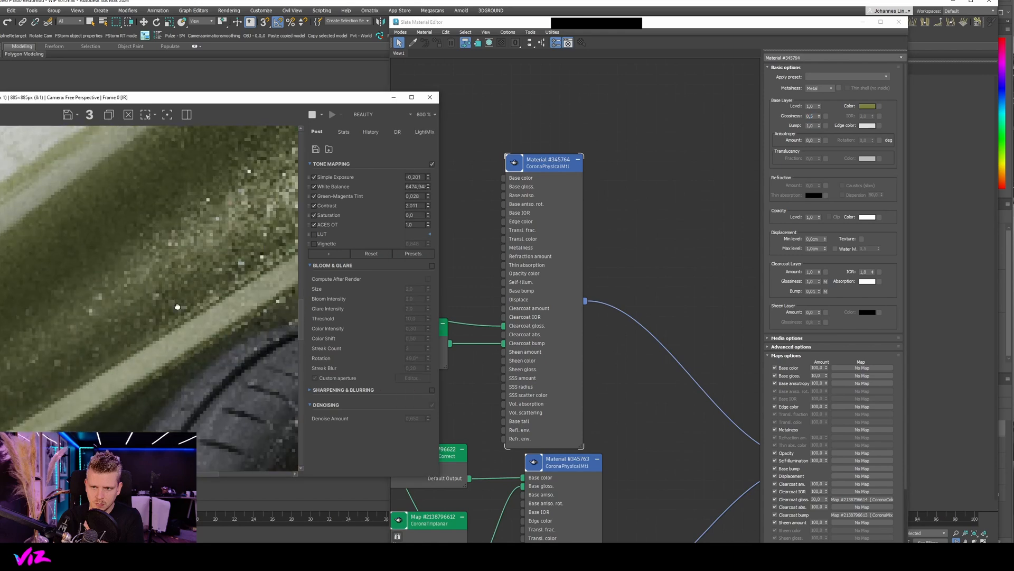
scroll(178, 307, "down", 4)
scroll(248, 306, "up", 2)
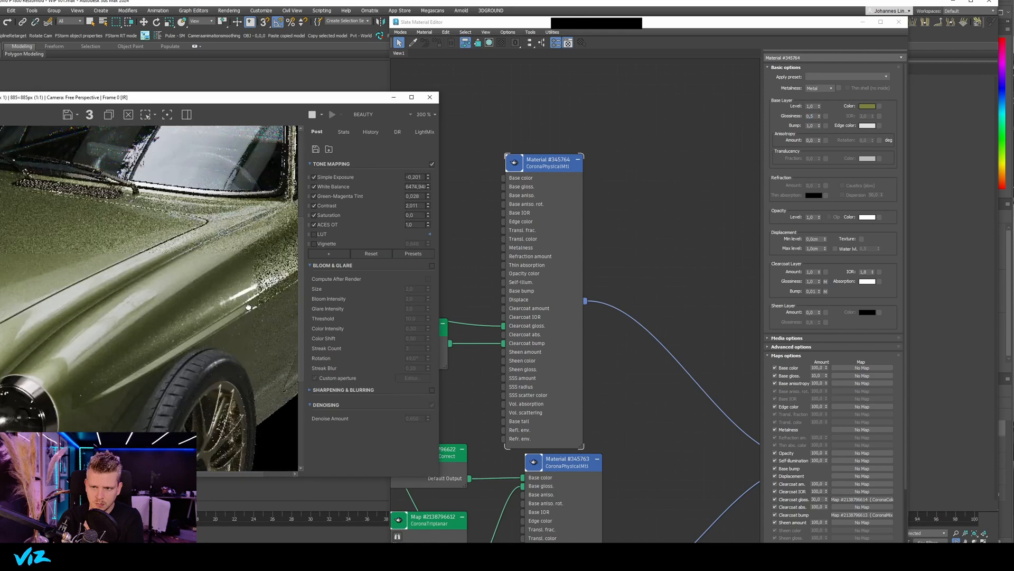
scroll(249, 307, "up", 3)
scroll(174, 297, "down", 3)
scroll(95, 336, "up", 2)
left_click_drag(150, 316, 172, 301)
scroll(146, 289, "down", 1)
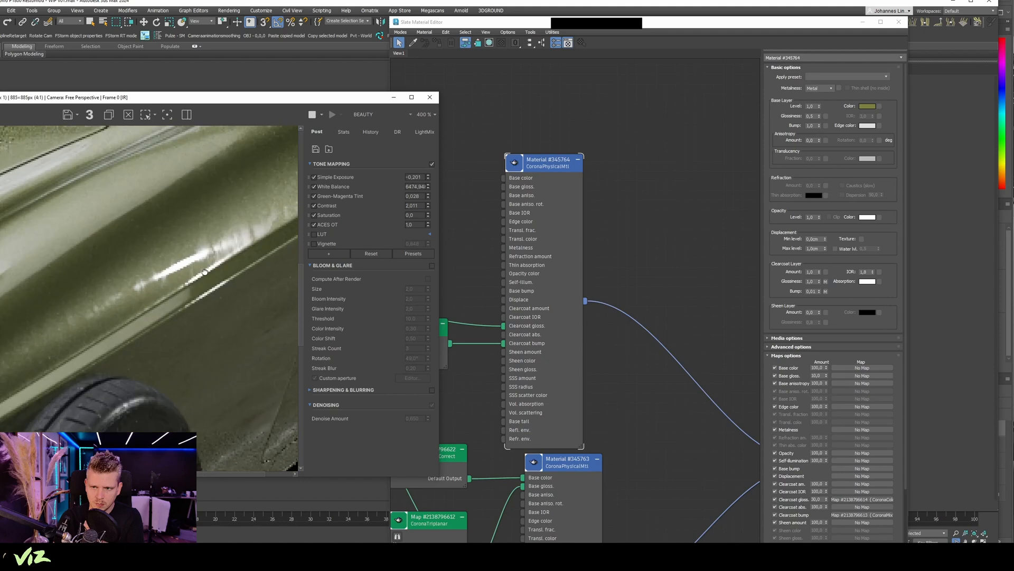
scroll(172, 276, "down", 3)
scroll(190, 277, "up", 2)
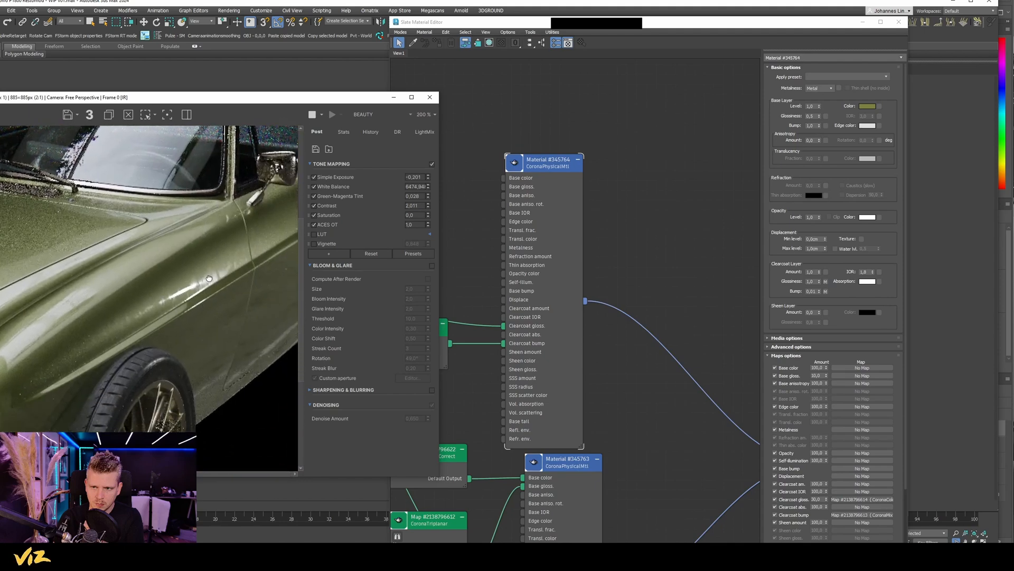
Uncover the whole render window and examine the green paint's reflections and flakes from the door edge to the headlight.
left_click_drag(266, 94, 377, 81)
scroll(268, 334, "up", 3)
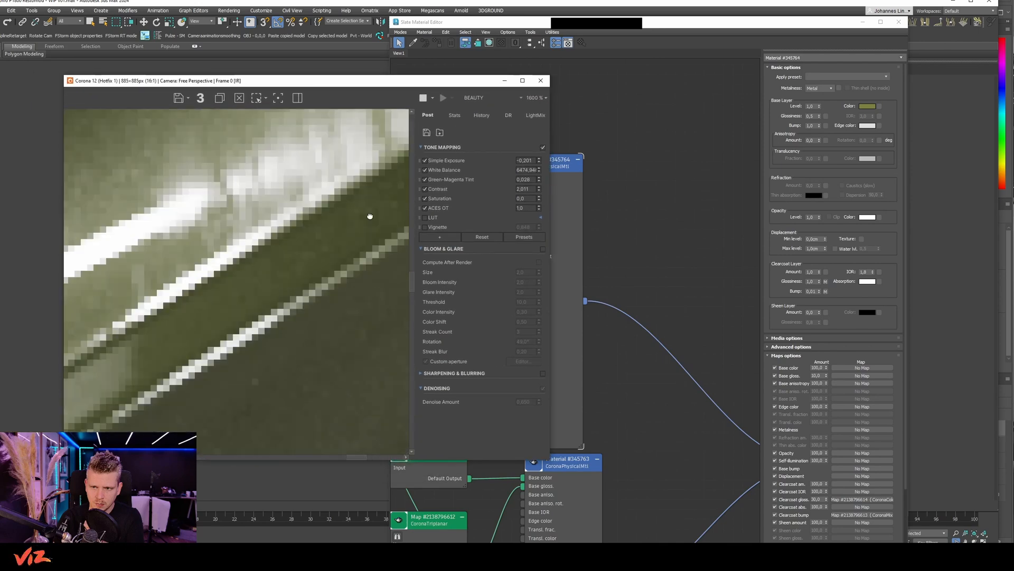
scroll(269, 334, "down", 1)
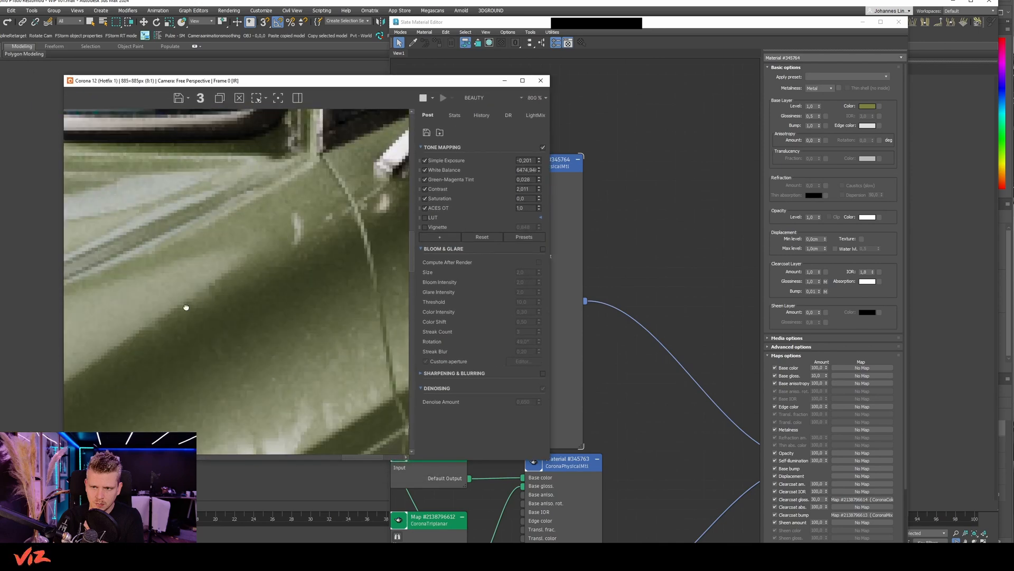
scroll(258, 288, "up", 2)
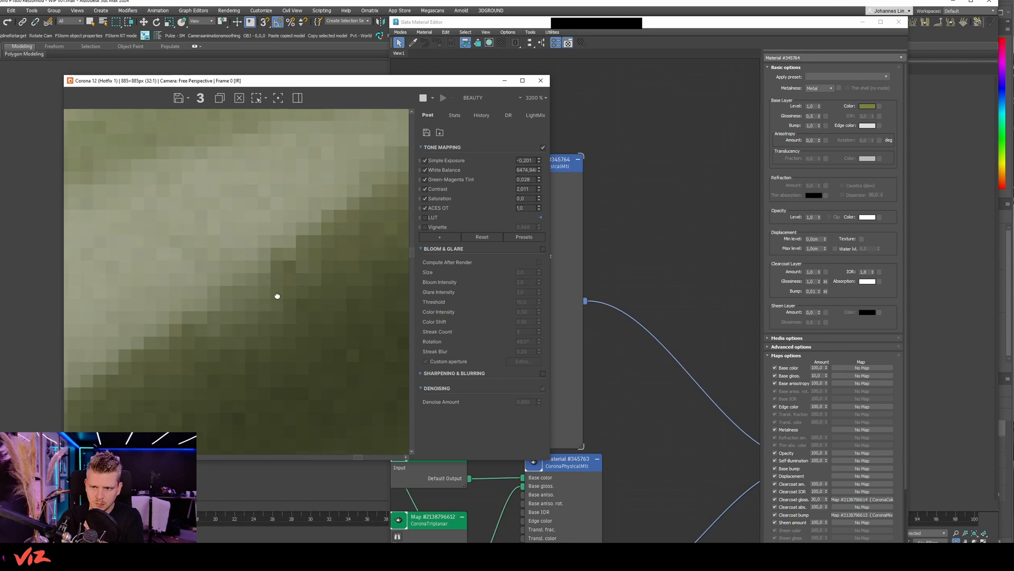
scroll(187, 354, "down", 5)
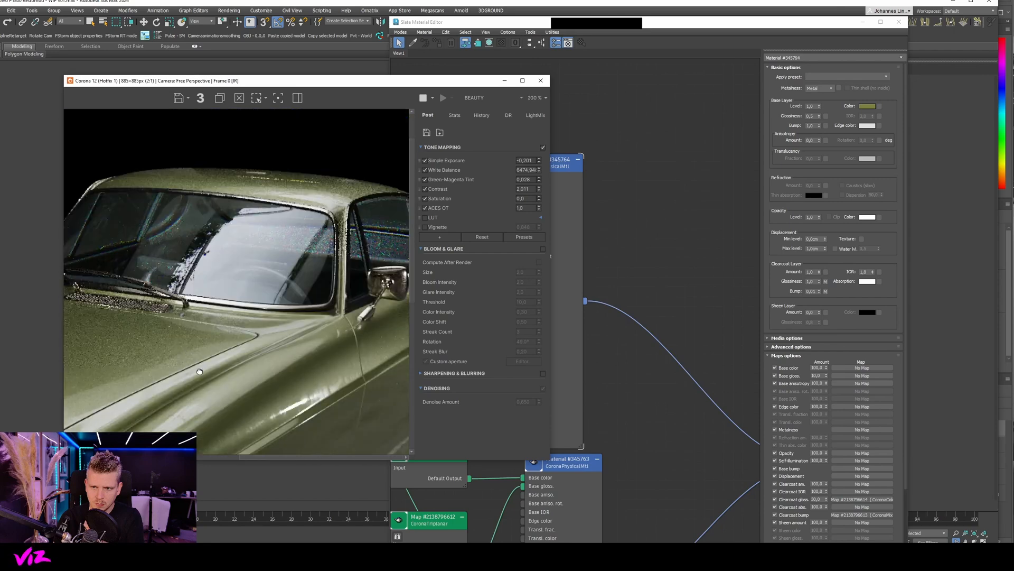
scroll(237, 265, "up", 1)
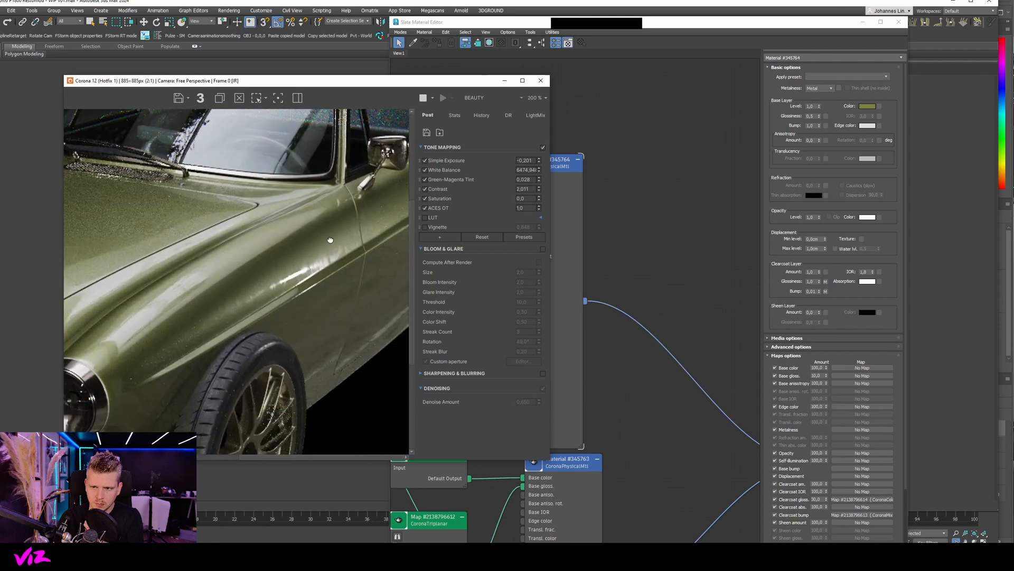
scroll(182, 333, "up", 2)
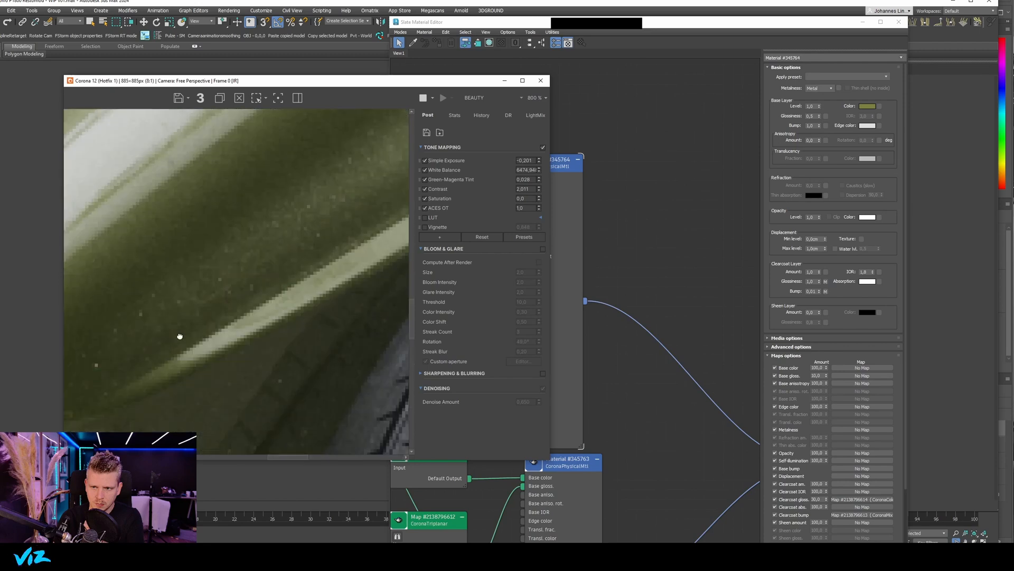
scroll(188, 262, "down", 2)
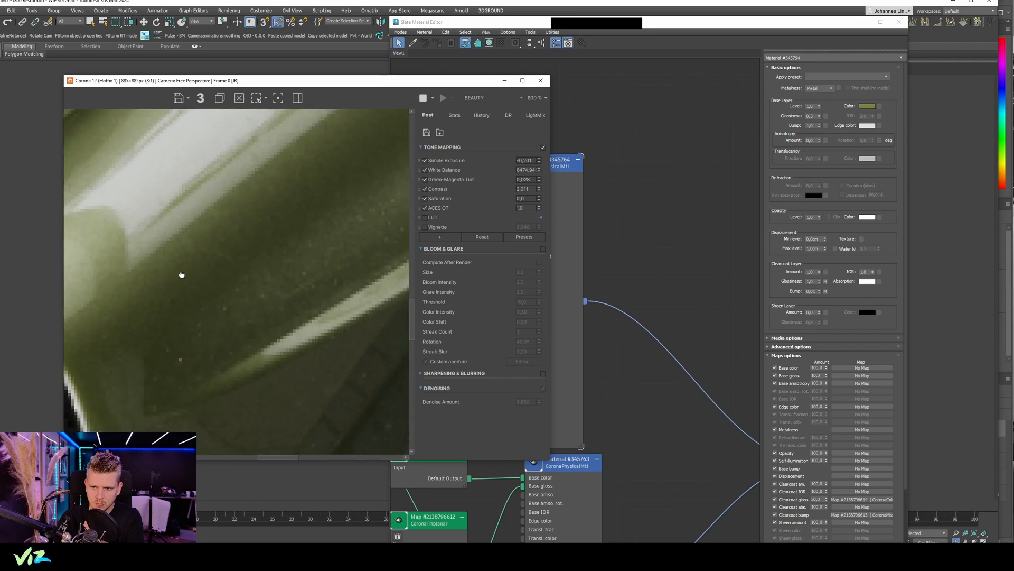
left_click_drag(320, 256, 327, 263)
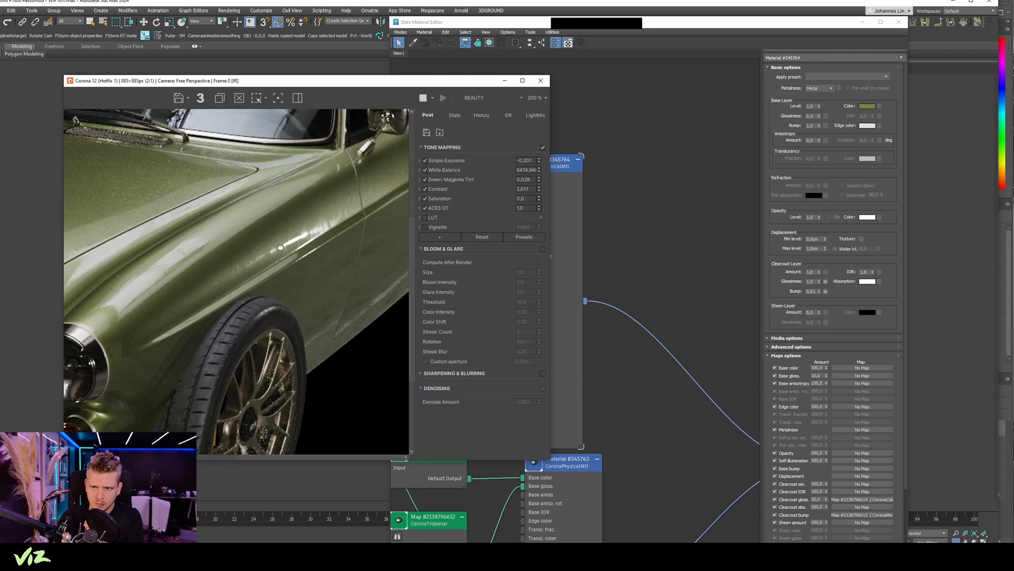
scroll(335, 236, "down", 1)
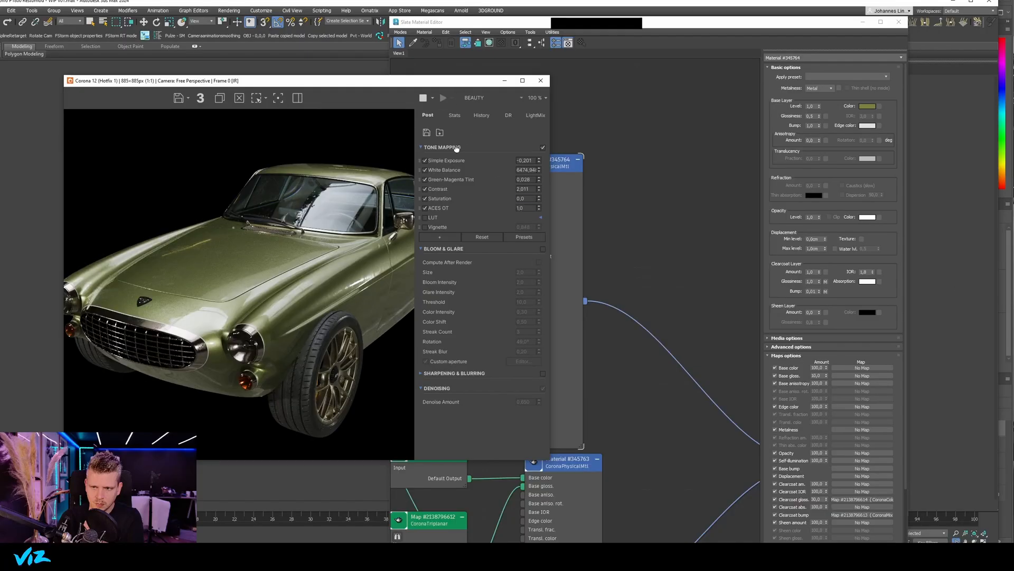
Close the material editor, turn off edged faces, and frame the entire car from the front side in the perspective view.
left_click(898, 22)
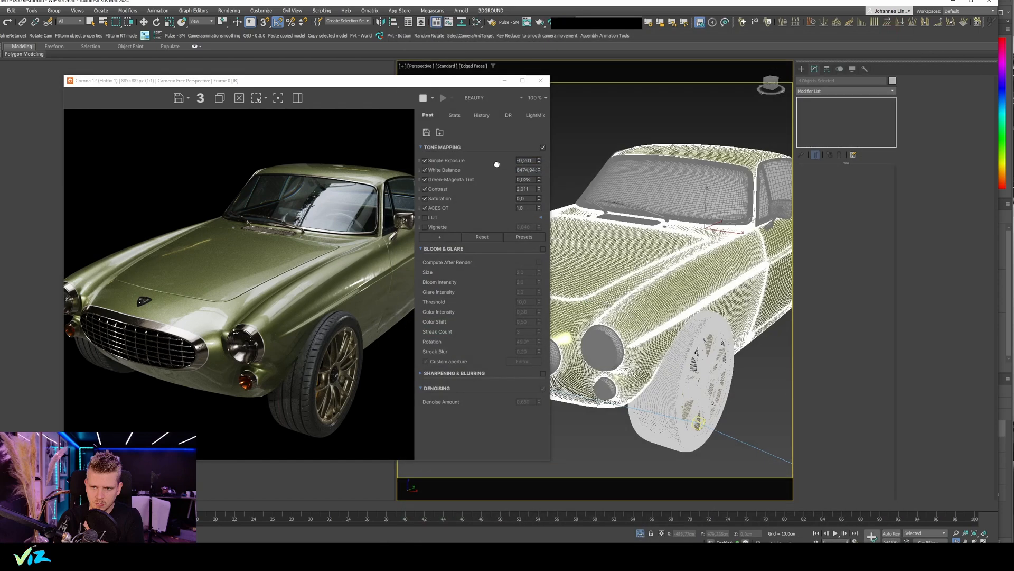
key("F4")
mouse_move(647, 298)
middle_mouse_down("alt")
mouse_move(687, 290)
mouse_move(719, 351)
mouse_move(706, 288)
middle_mouse_up("alt")
key("w")
middle_click_drag(648, 265, 710, 291, "alt")
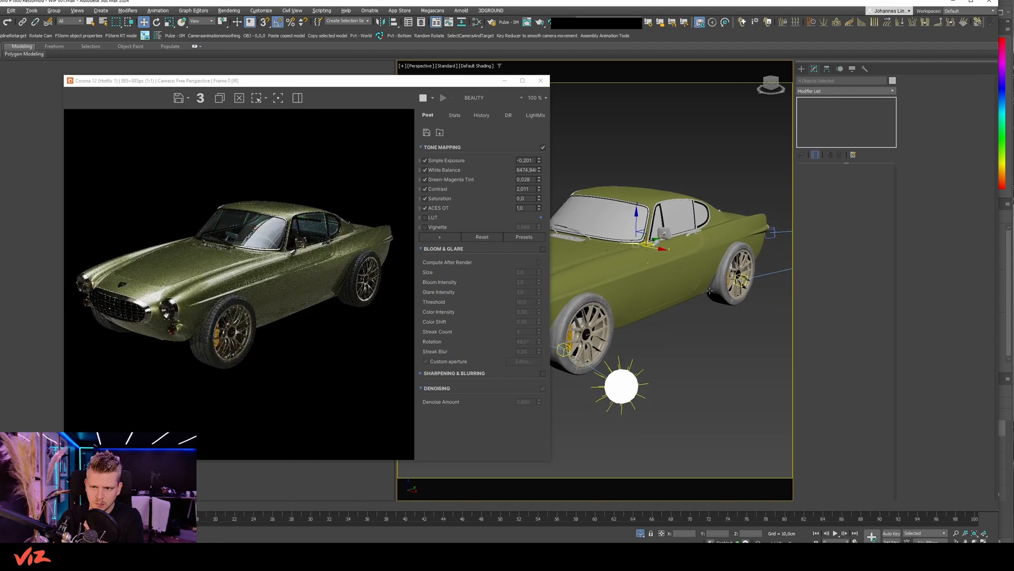